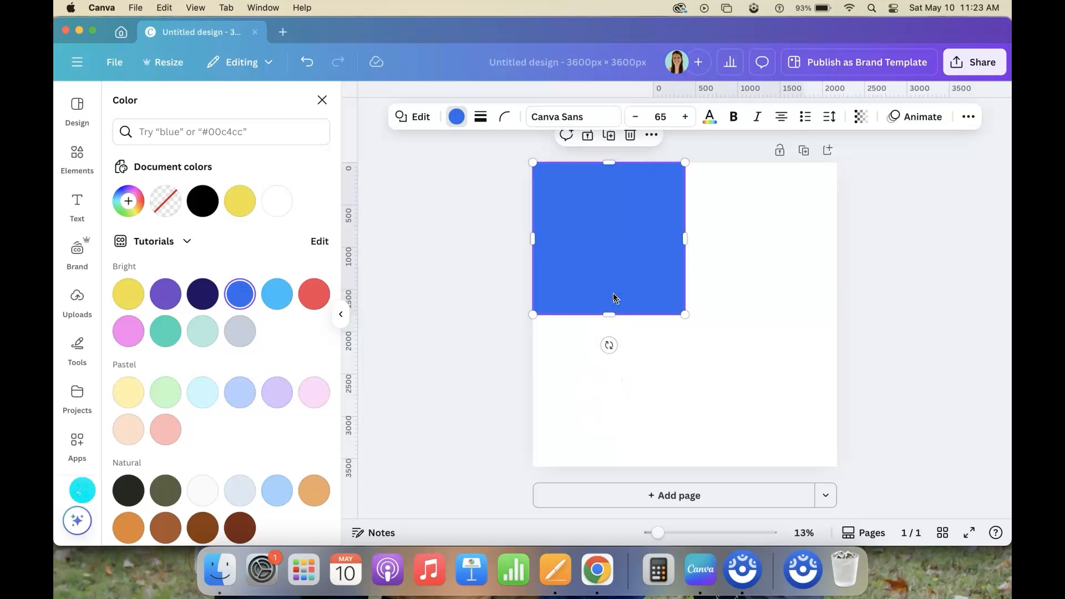
Copy the blue square into the remaining quadrants so that four squares fill the page
left_click_drag(626, 235, 776, 237)
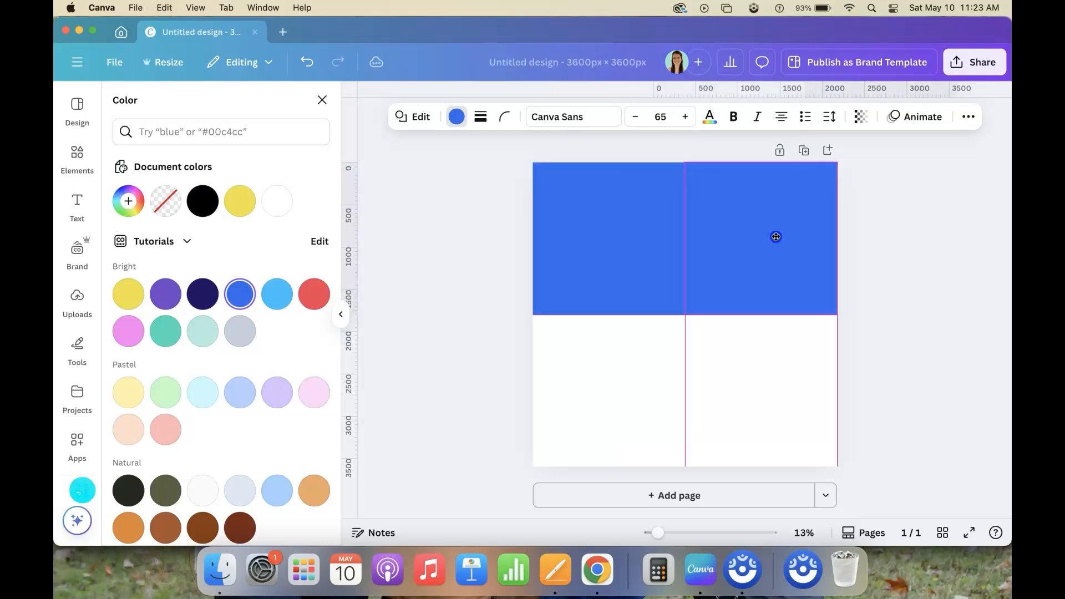
left_click_drag(642, 238, 773, 408)
Try white on the upper-right square and black on the lower-left square
left_click(784, 255)
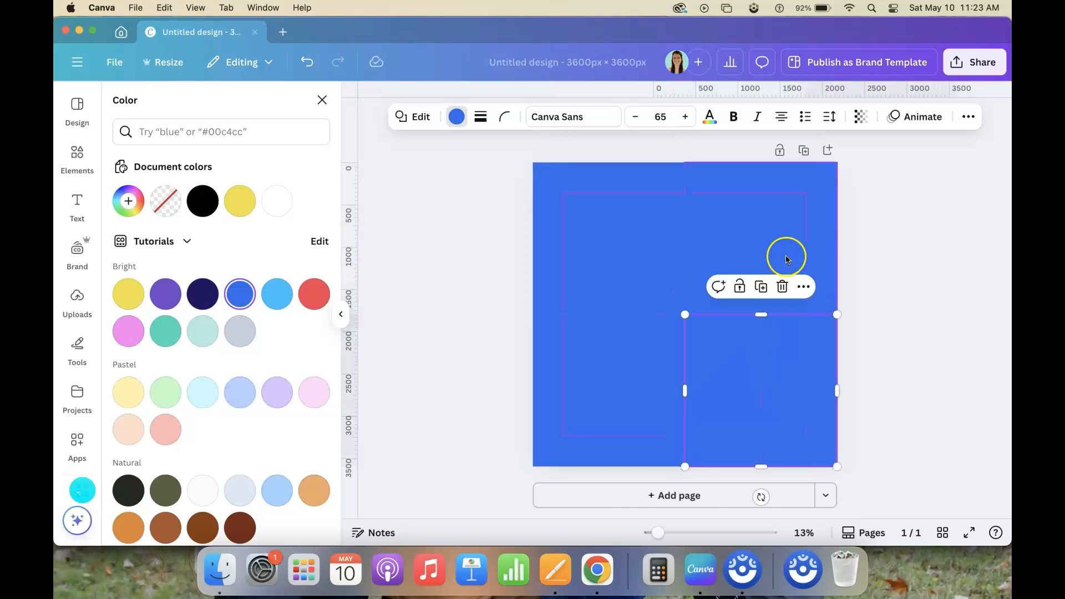
left_click(456, 119)
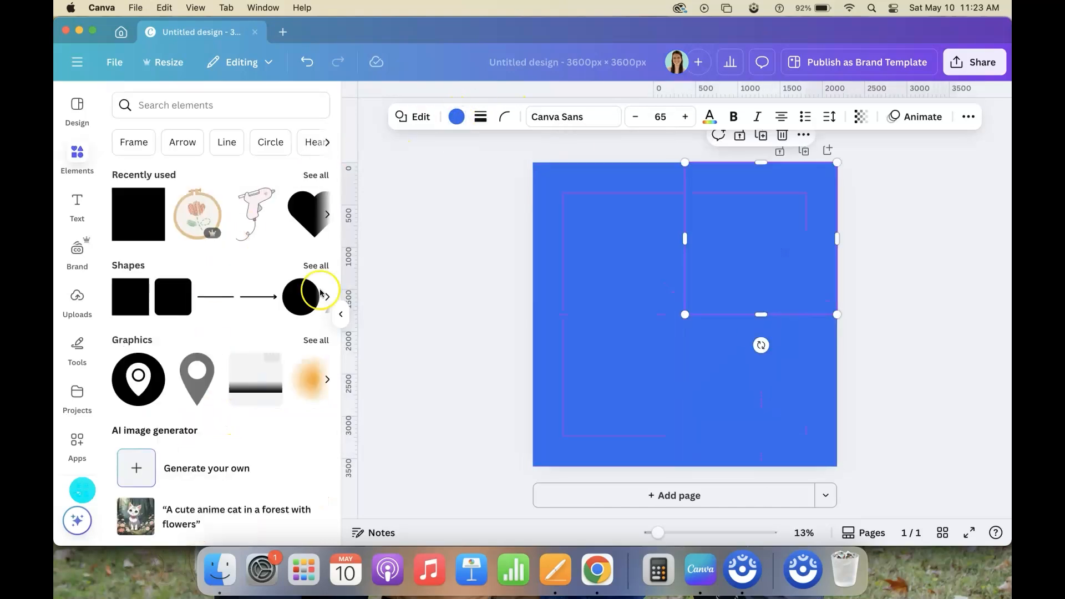
left_click(457, 118)
left_click(277, 201)
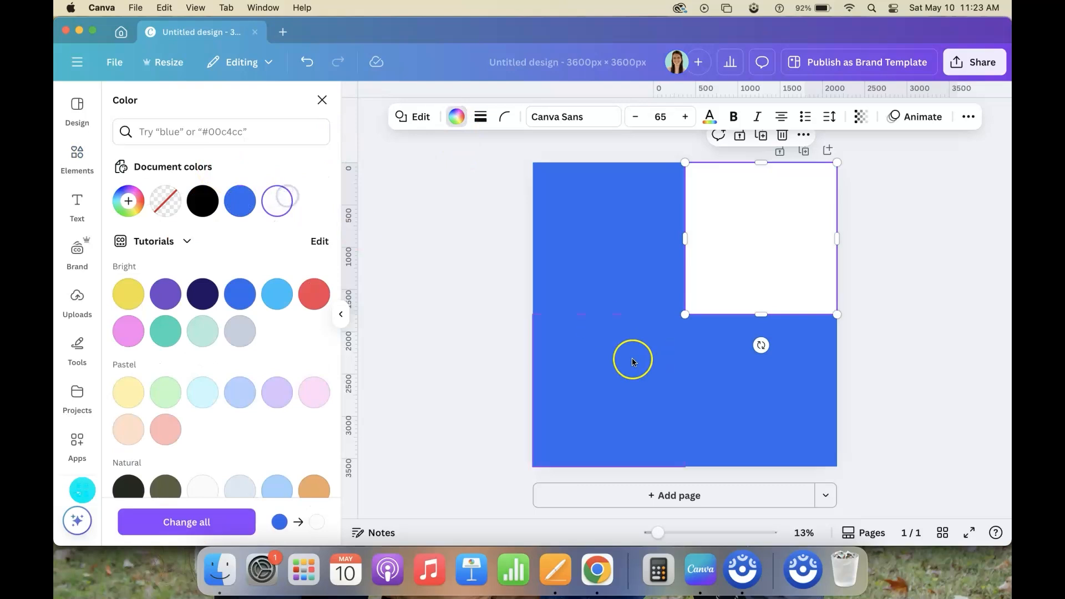
left_click(620, 420)
left_click(202, 201)
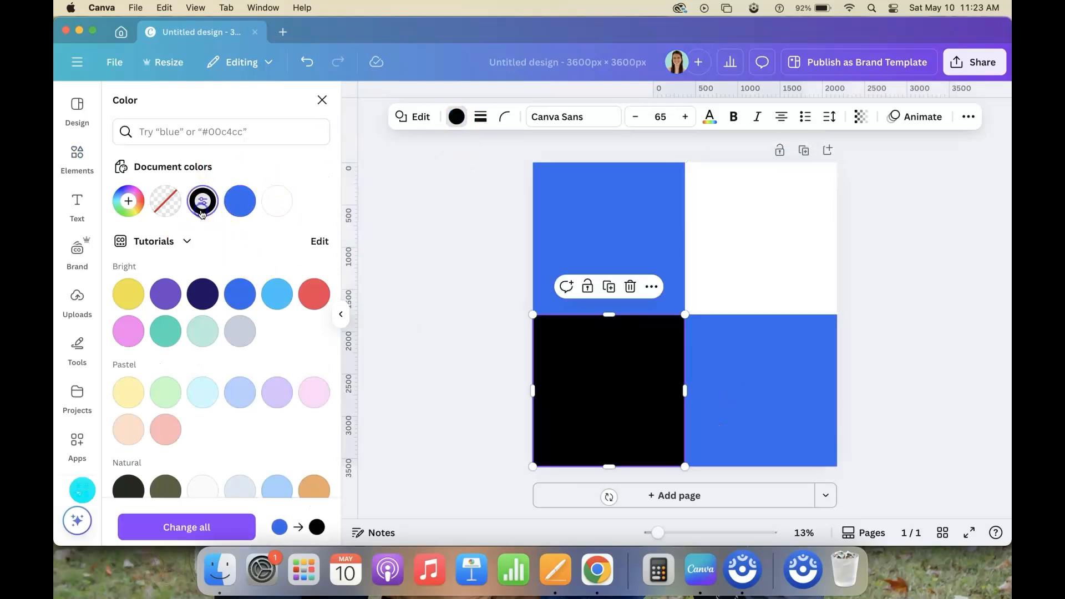
left_click(697, 432)
left_click(642, 411)
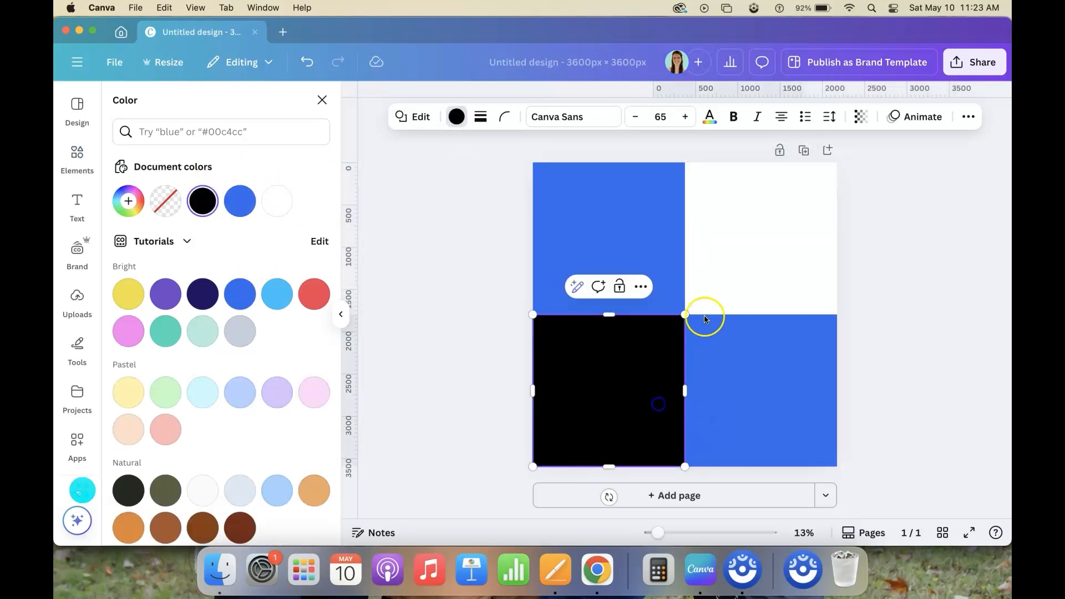
left_click(723, 389)
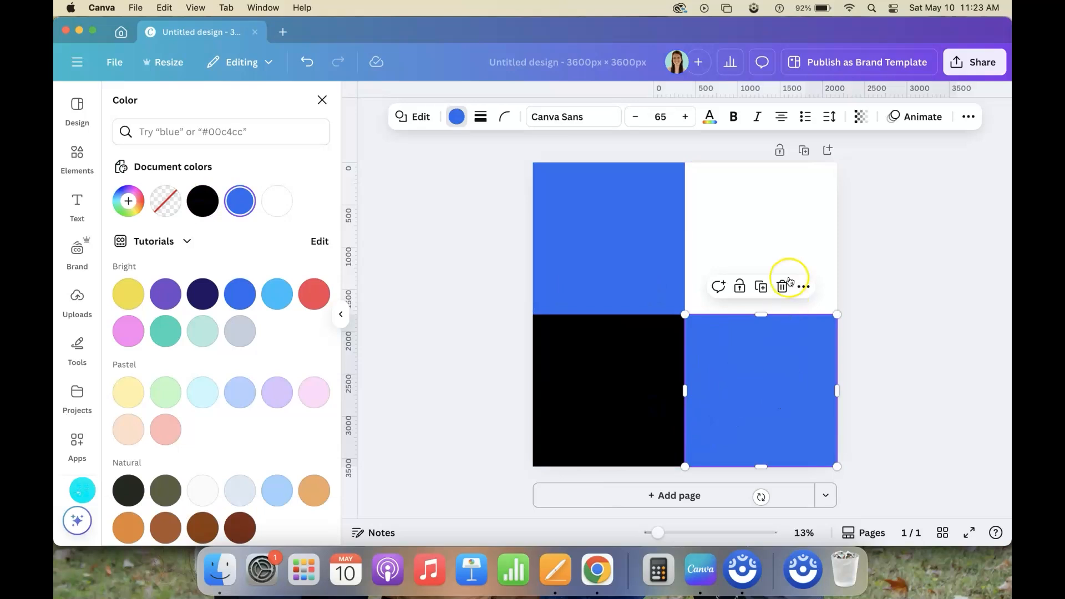
Recolor the upper-right square light blue #87B0FF and the lower-left square the original blue #296CEF
left_click(784, 252)
left_click(129, 202)
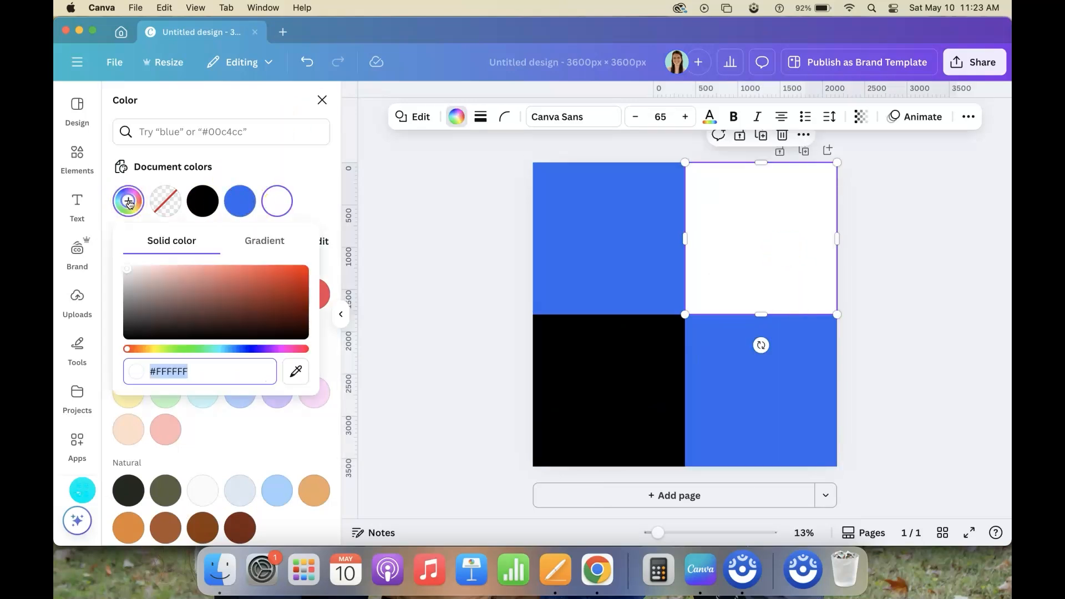
left_click(240, 201)
left_click(129, 201)
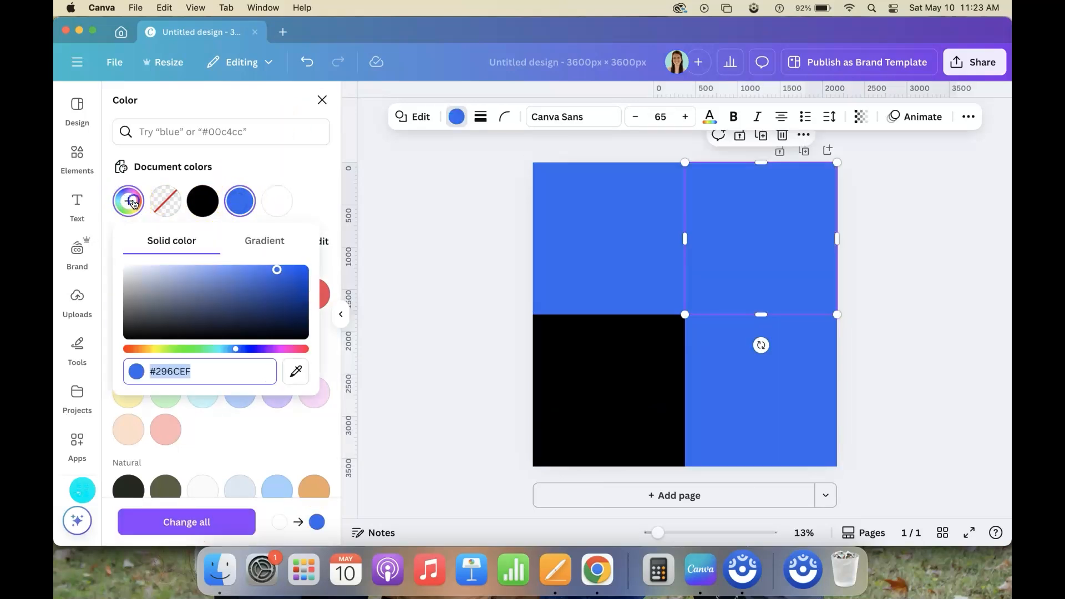
left_click(187, 267)
left_click_drag(189, 270, 220, 267)
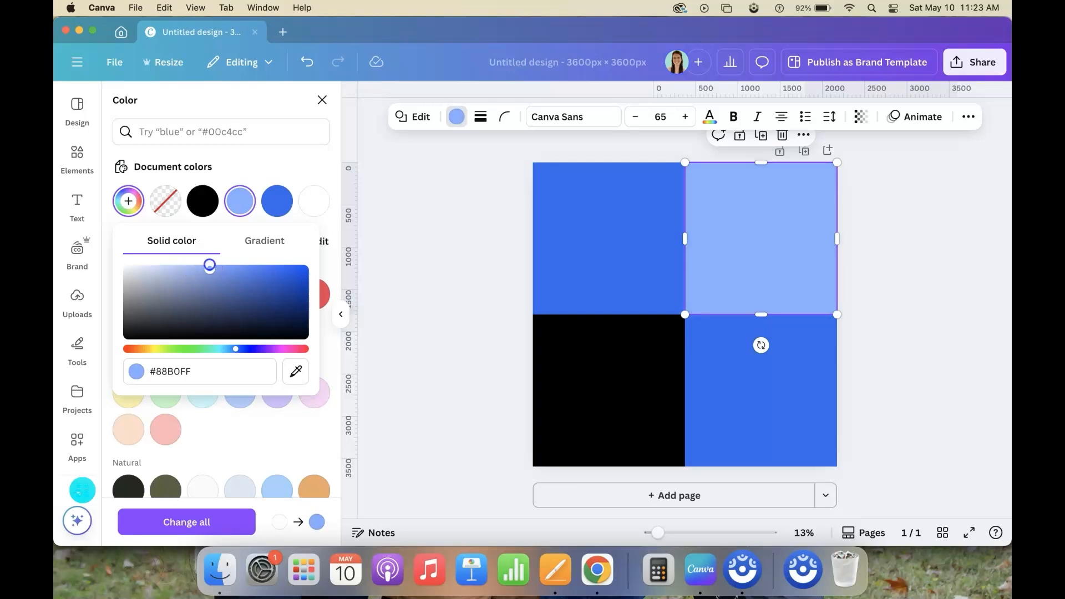
left_click(577, 381)
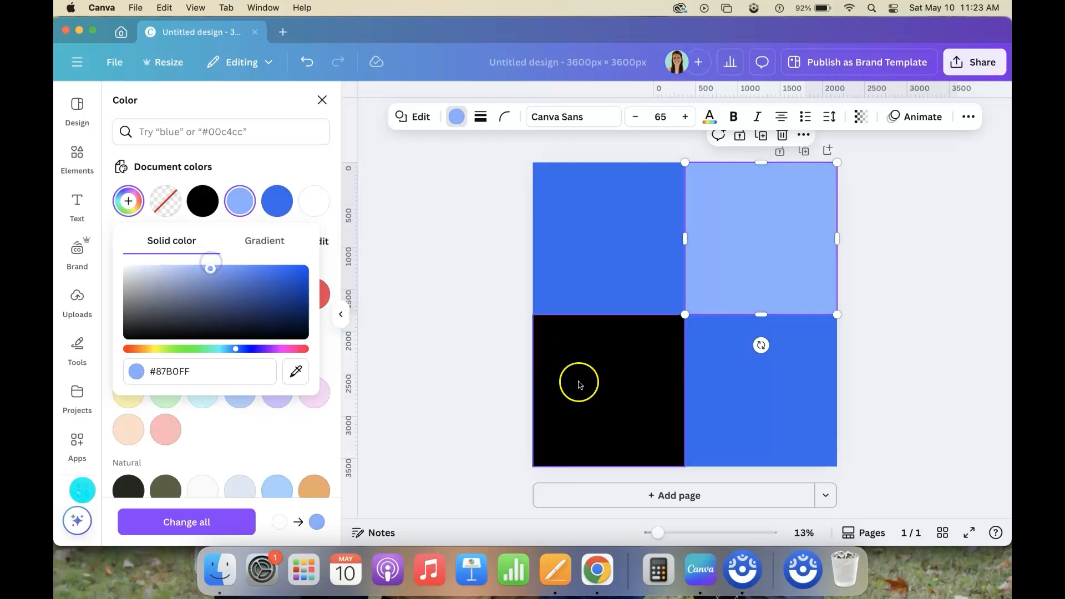
left_click(275, 208)
Recolor the upper-left square a paler tint of the same blue, about #C2D7FF
left_click(590, 238)
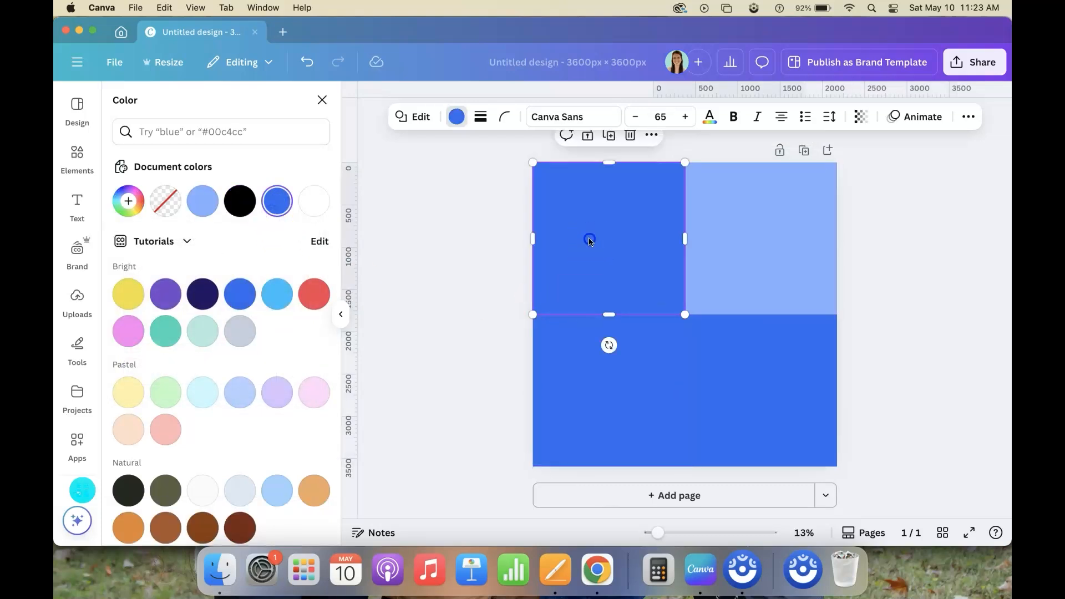
left_click(201, 202)
left_click(189, 207)
left_click_drag(210, 269, 154, 269)
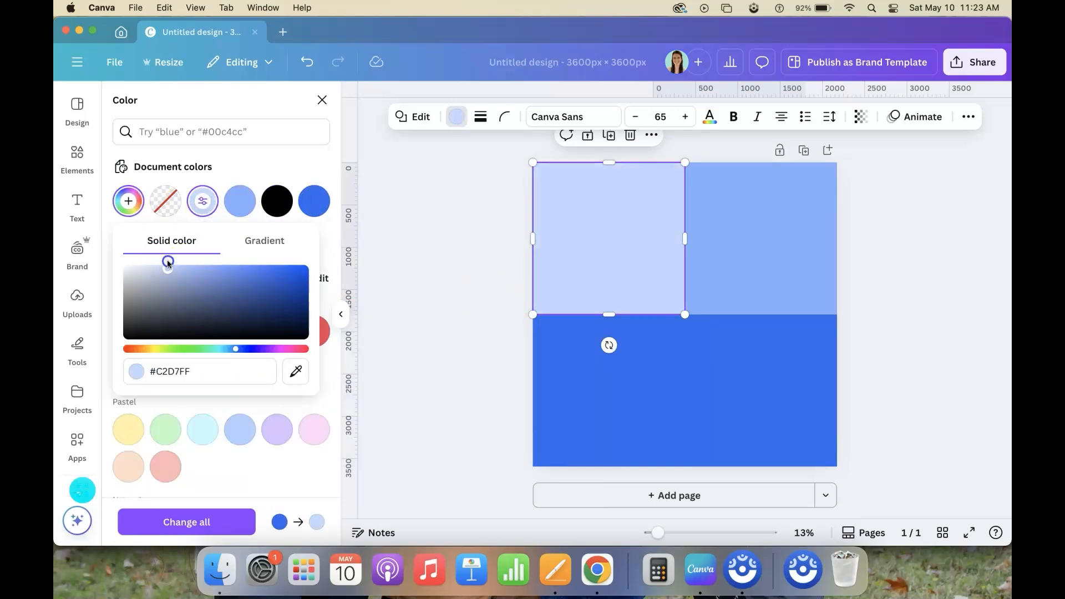
Darken the lower-right square to deep blue #003BAD
left_click(775, 353)
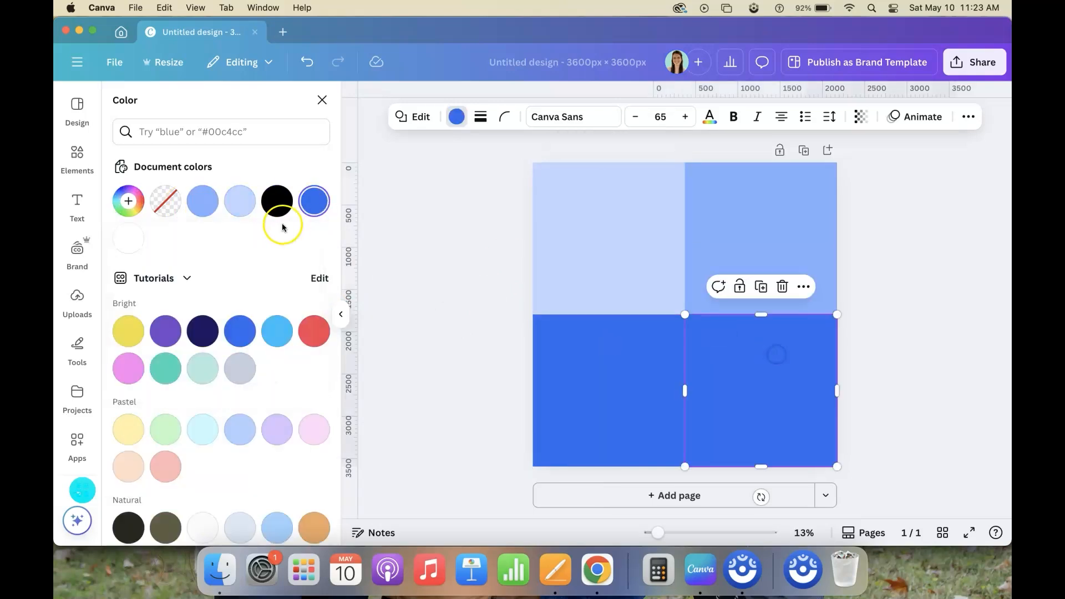
left_click(314, 200)
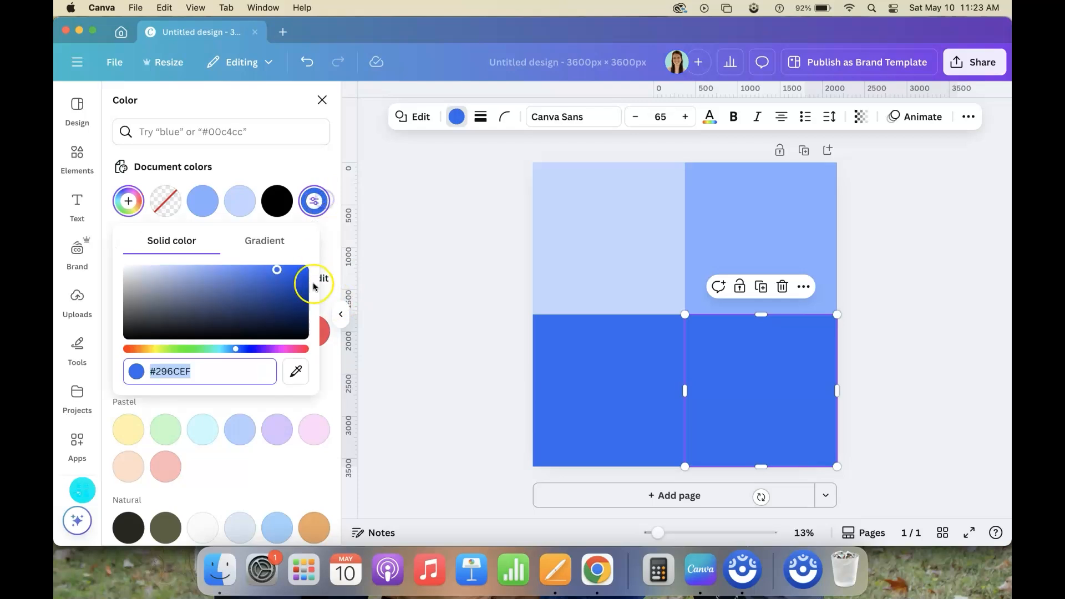
left_click_drag(308, 271, 341, 290)
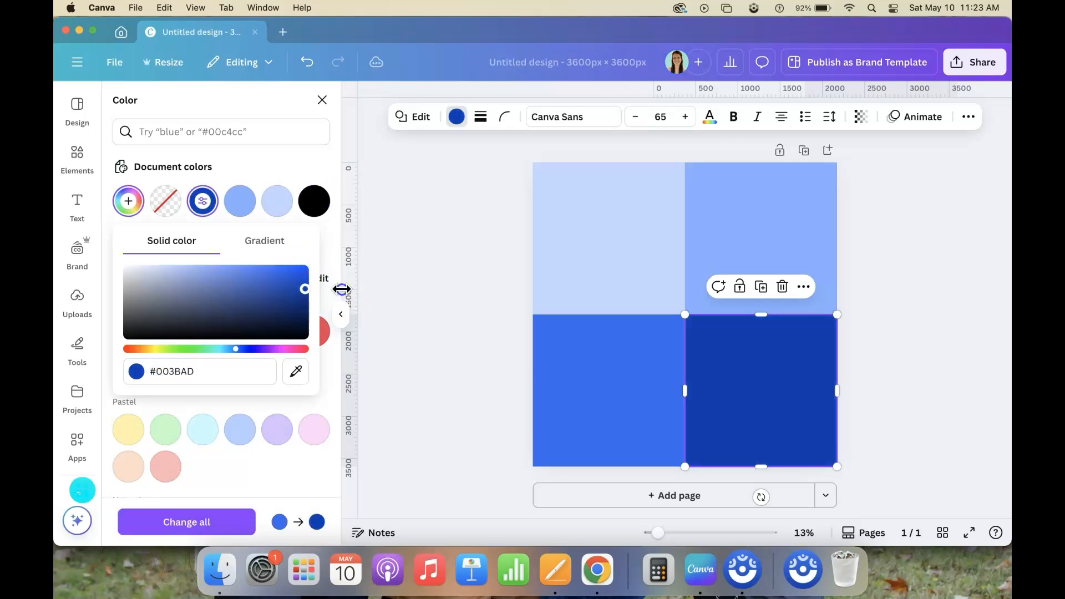
left_click(966, 277)
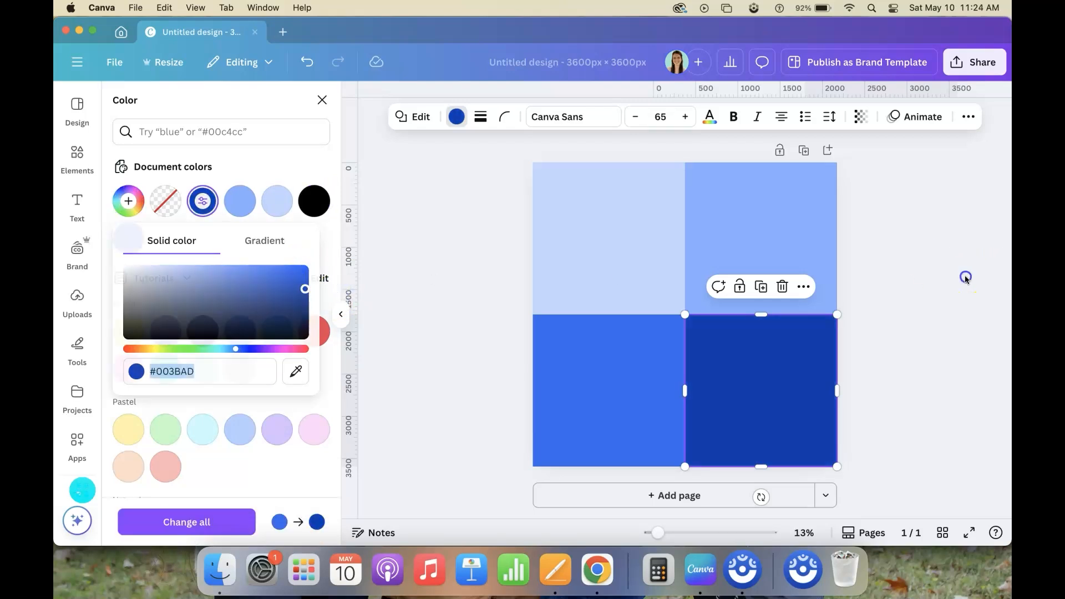
Add a second page and place a square on it, enlarged to cover the whole page
left_click(680, 495)
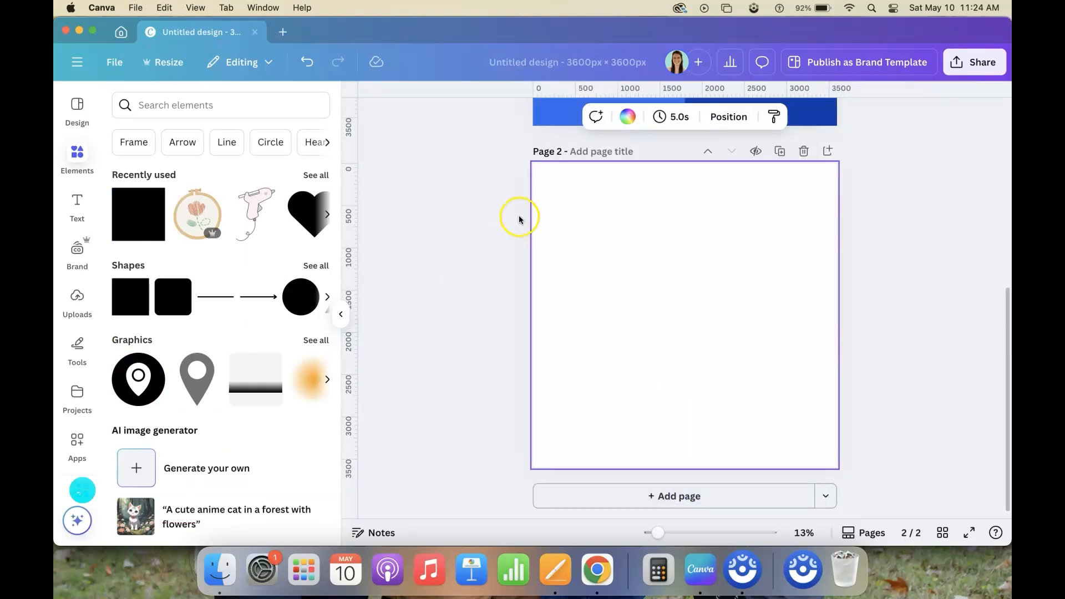
left_click(134, 221)
left_click_drag(647, 305, 573, 203)
left_click_drag(624, 254, 836, 464)
Fill the square on page 2 with a linear gradient from the medium blue to white #FFFFFF
left_click(457, 117)
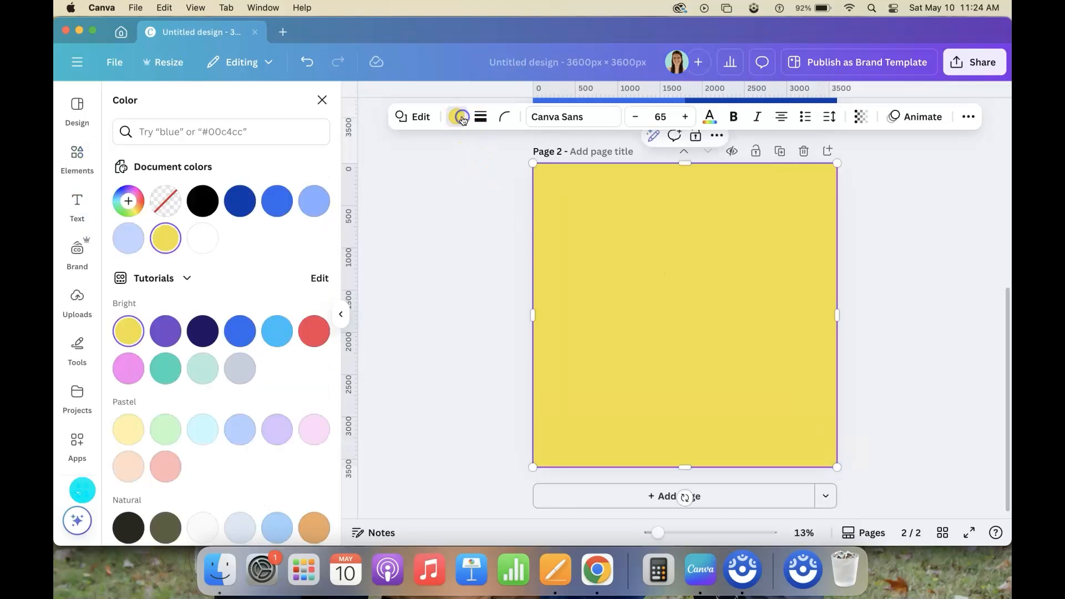
left_click(280, 203)
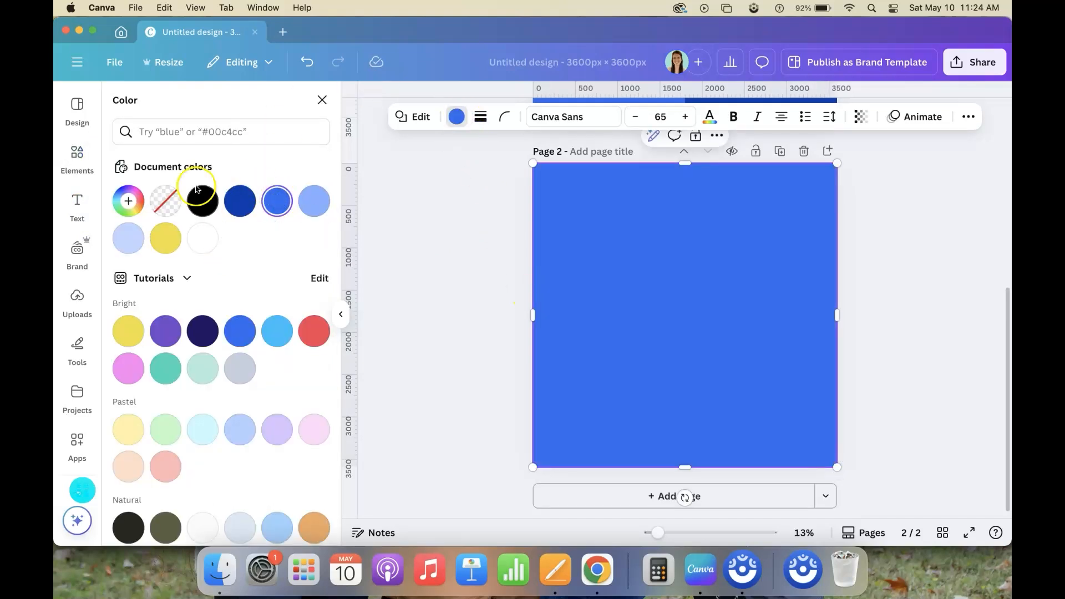
left_click(129, 200)
left_click(265, 241)
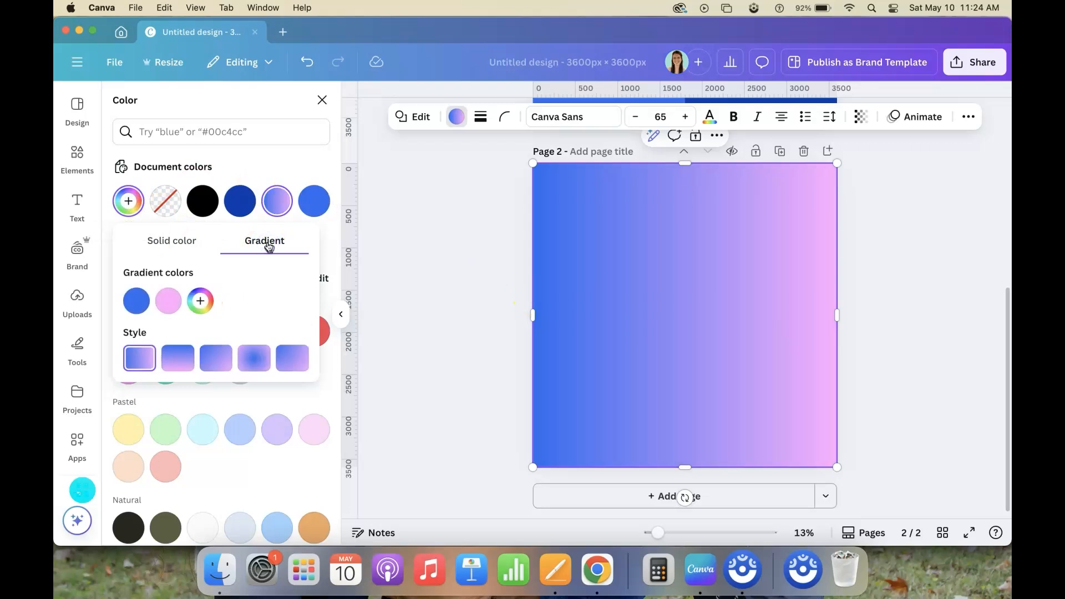
left_click(171, 306)
left_click_drag(233, 333, 151, 324)
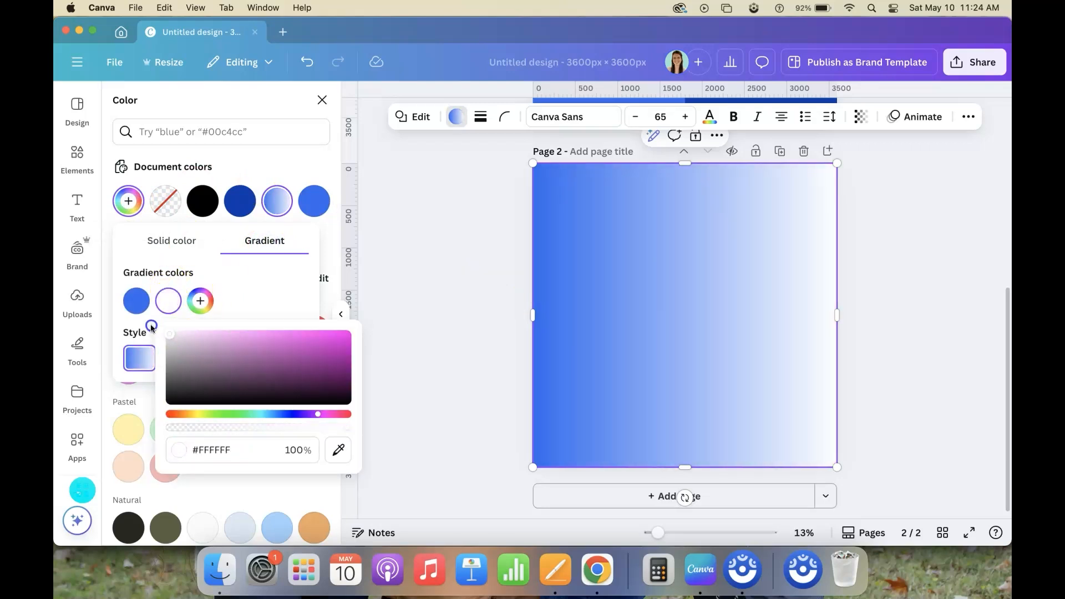
left_click(289, 274)
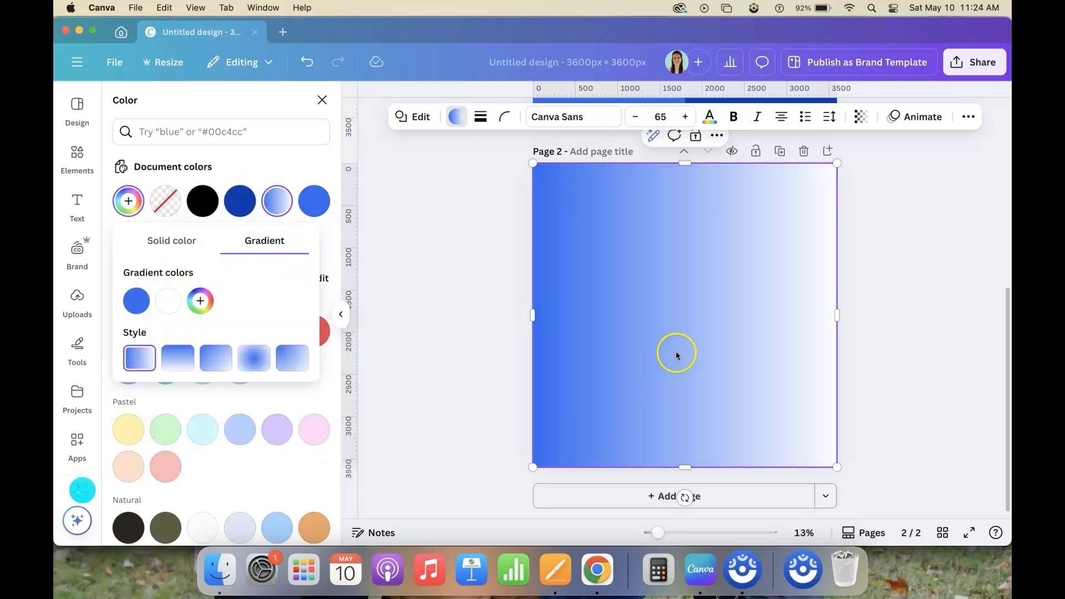
Duplicate page 2 and add a third gradient color to the copied square, sampled from the first blue
left_click(780, 151)
left_click(690, 368)
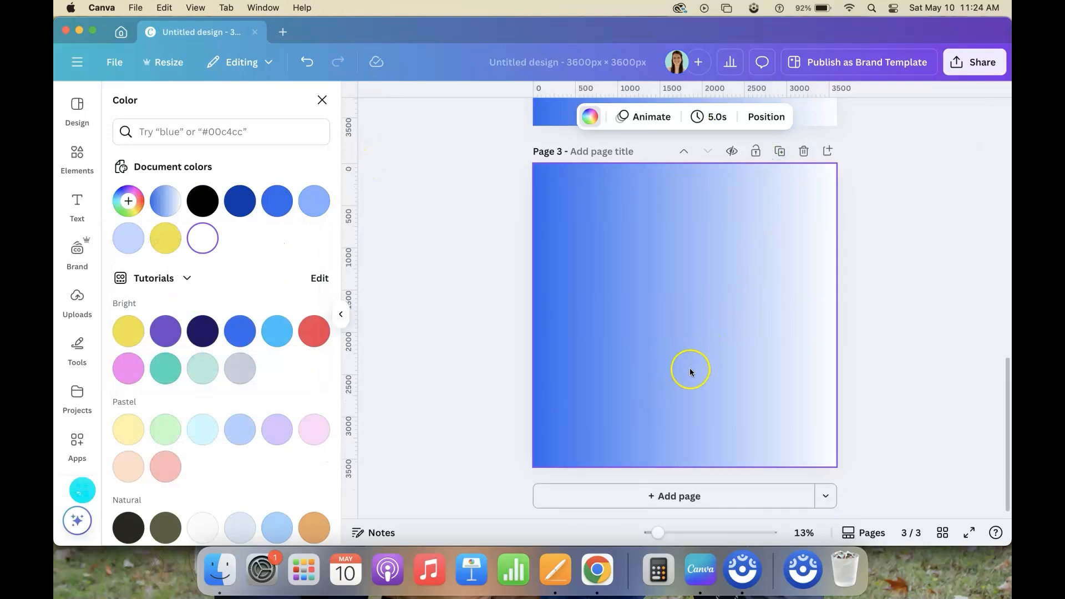
left_click(129, 201)
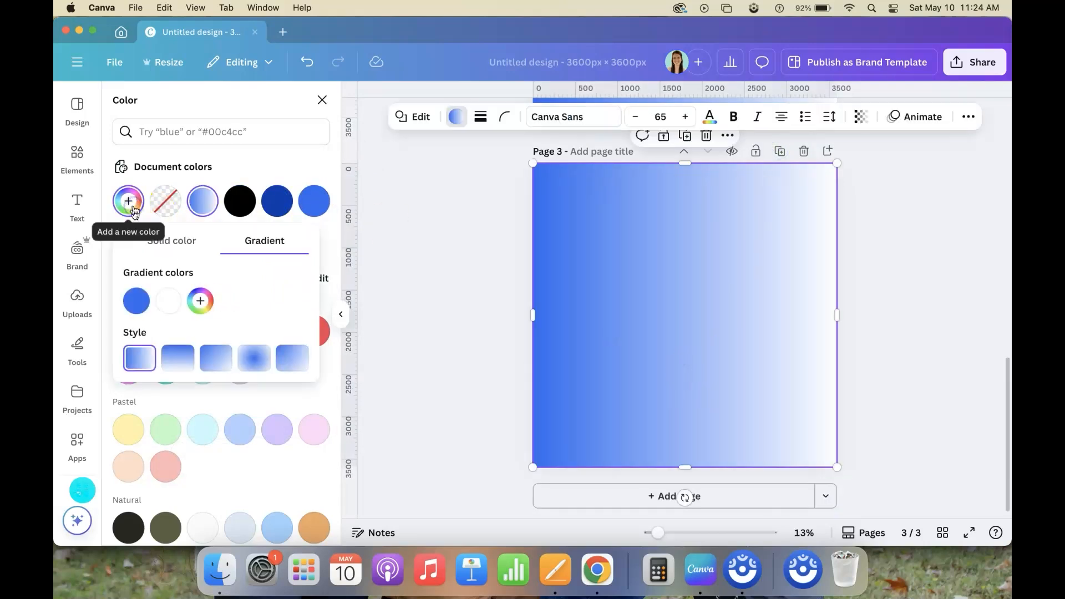
left_click(200, 300)
left_click(369, 450)
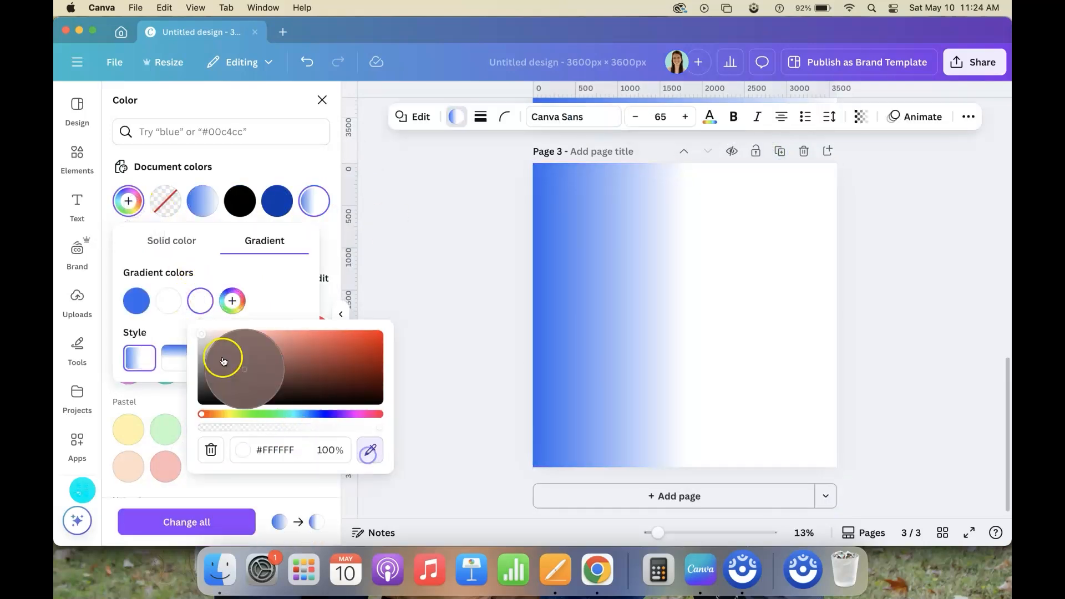
left_click(136, 300)
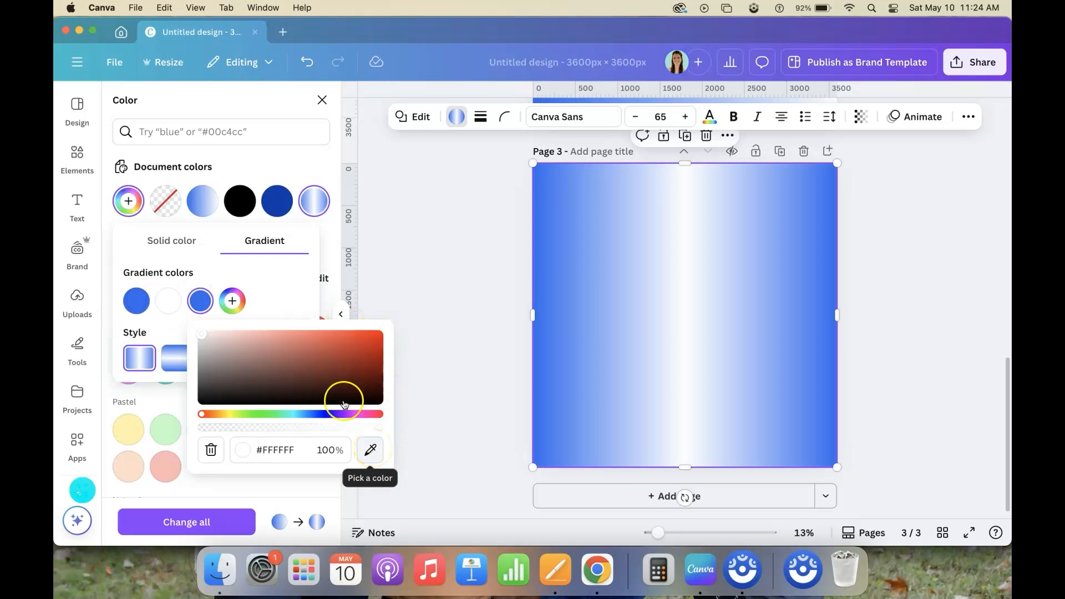
left_click(304, 305)
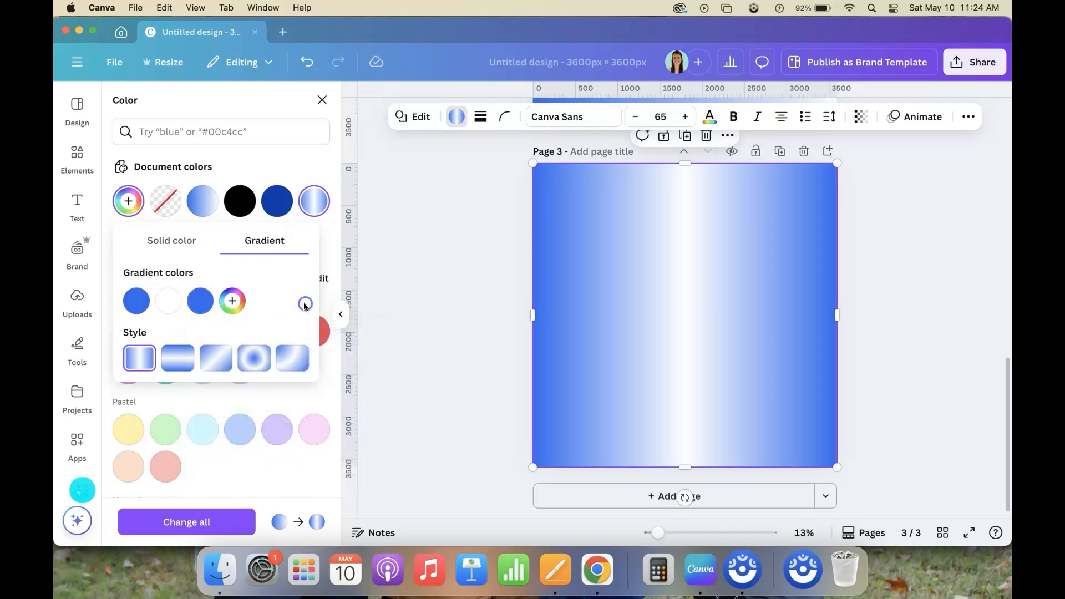
Try the diagonal gradient styles on the page 3 square, ending on the original left-to-right linear style
left_click(293, 363)
left_click(212, 358)
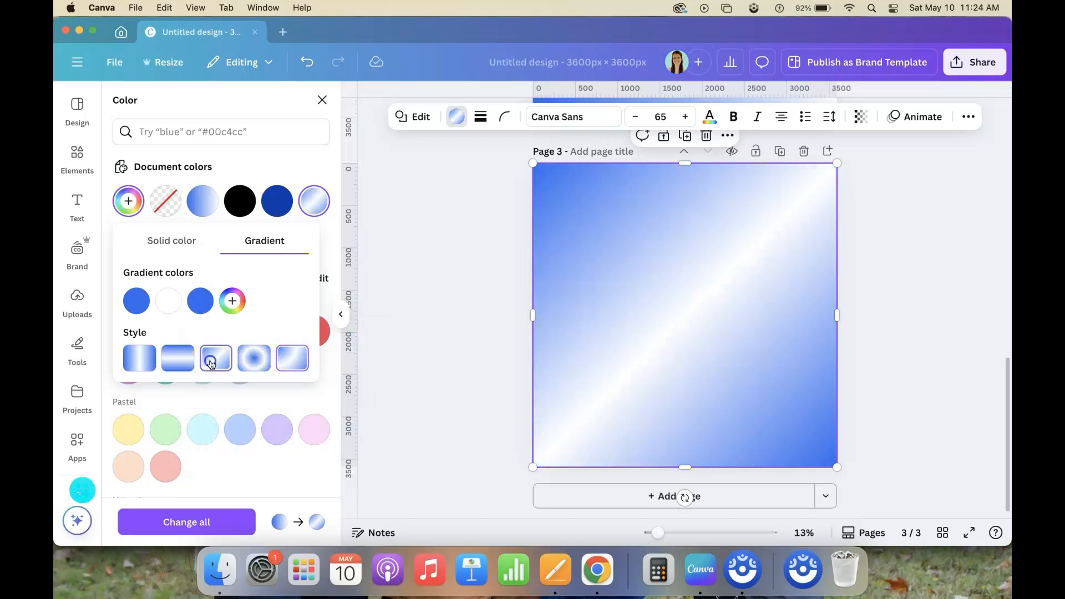
left_click(201, 370)
left_click(148, 369)
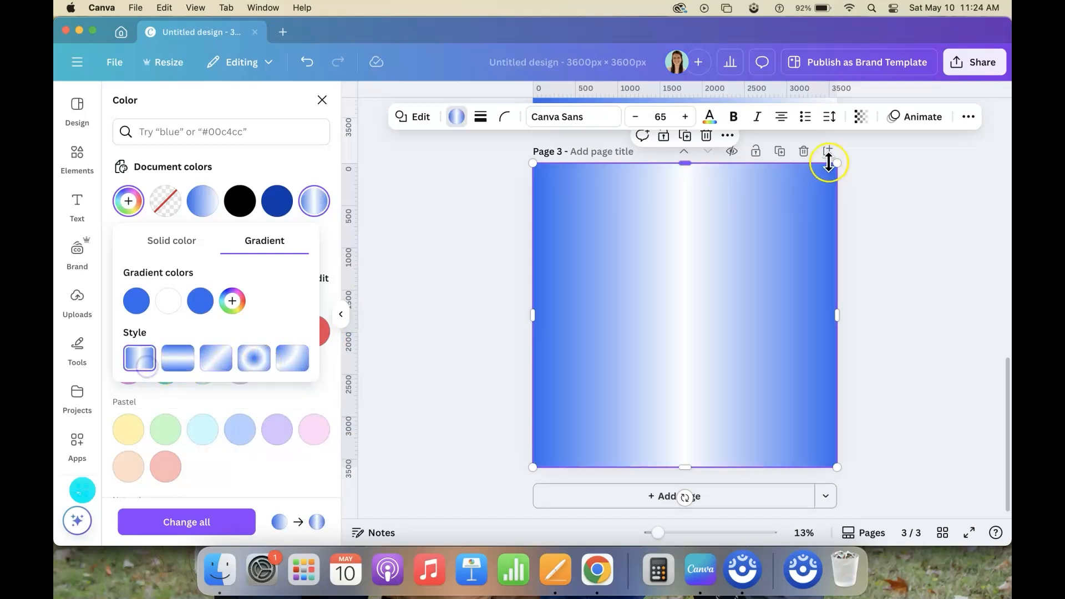
Duplicate page 3 and add dark navy #021C4D as a fourth gradient color to the copied square
left_click(780, 151)
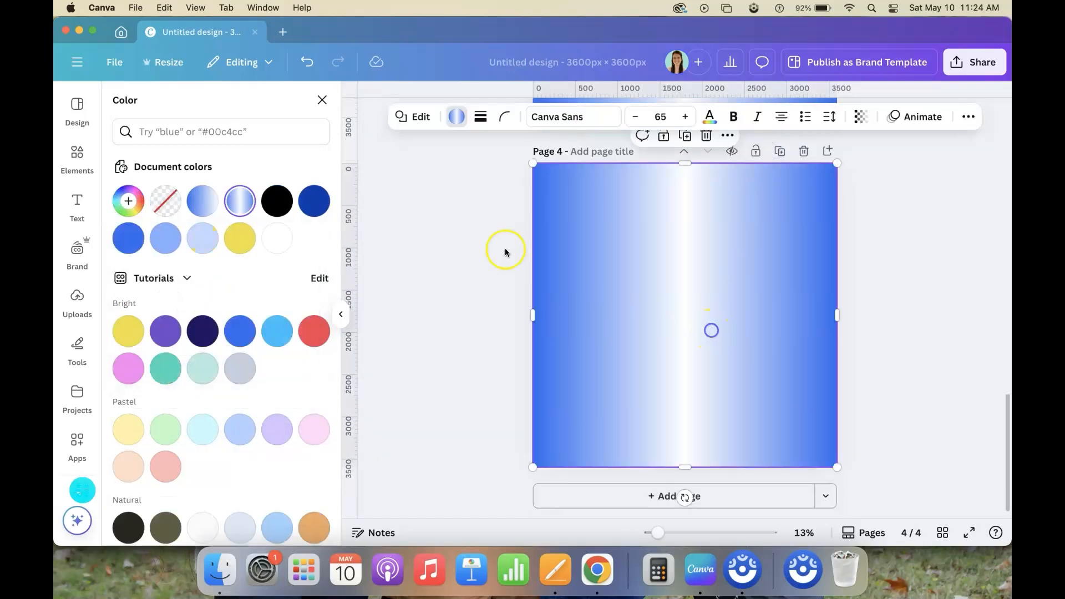
left_click(128, 201)
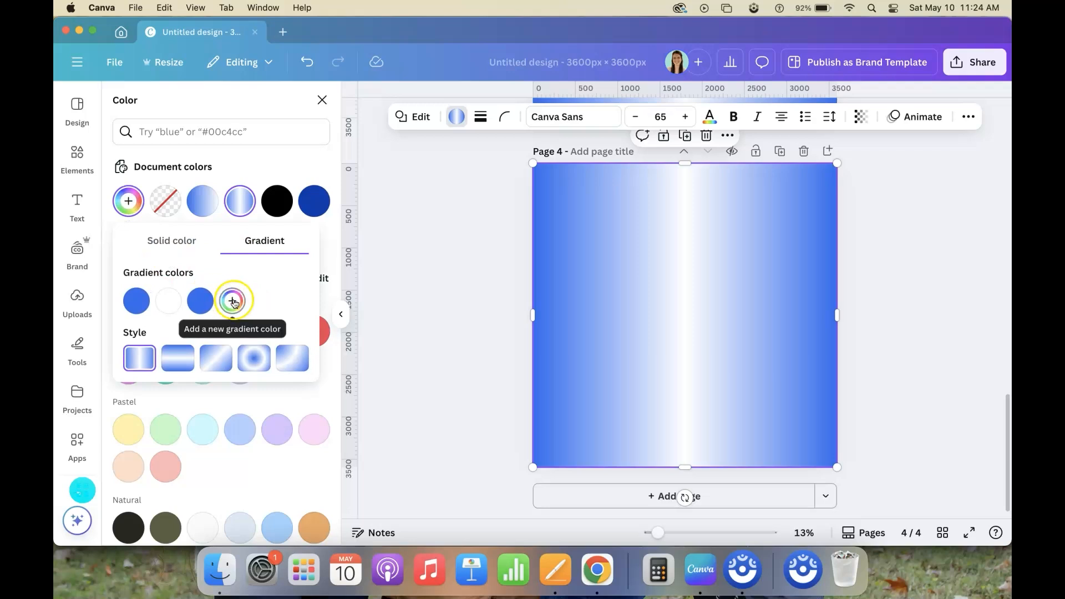
left_click(233, 302)
left_click_drag(397, 375, 409, 382)
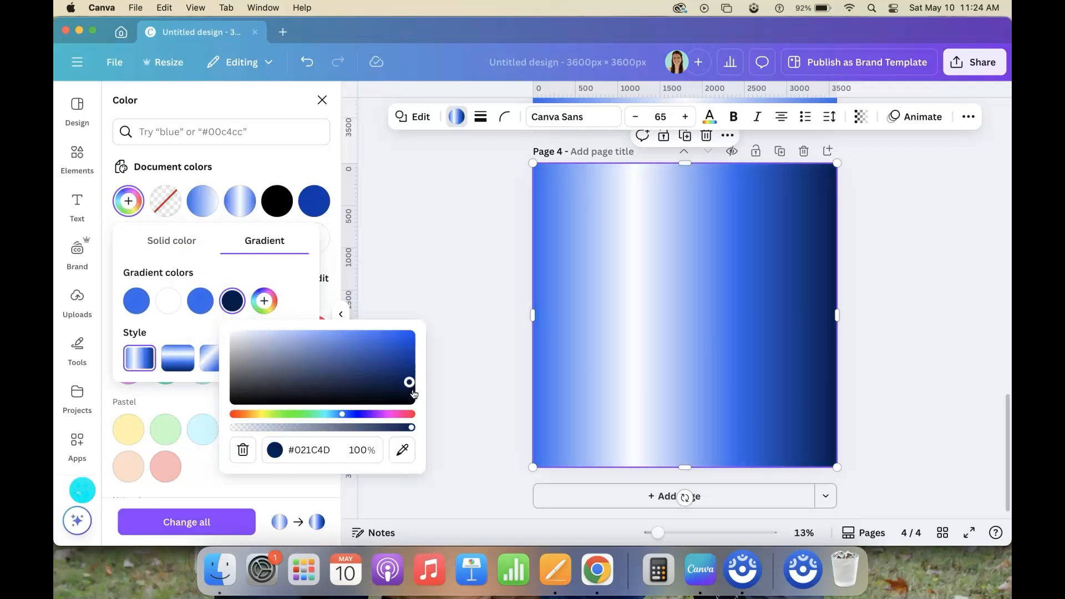
Duplicate page 4 and add a fifth gradient color, navy #021C4D, to the copied square
left_click(780, 152)
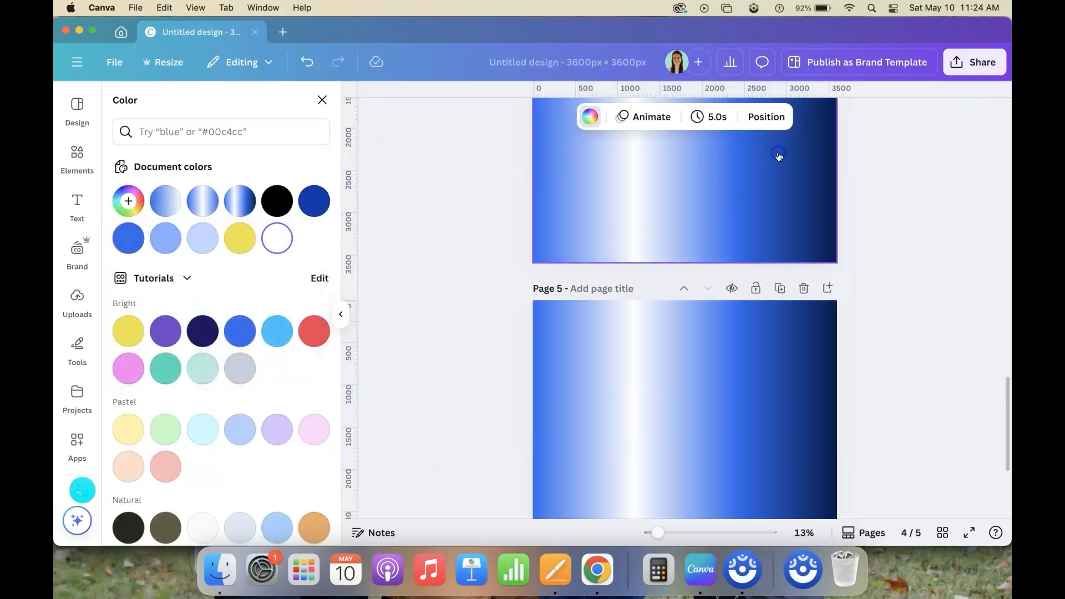
left_click(128, 201)
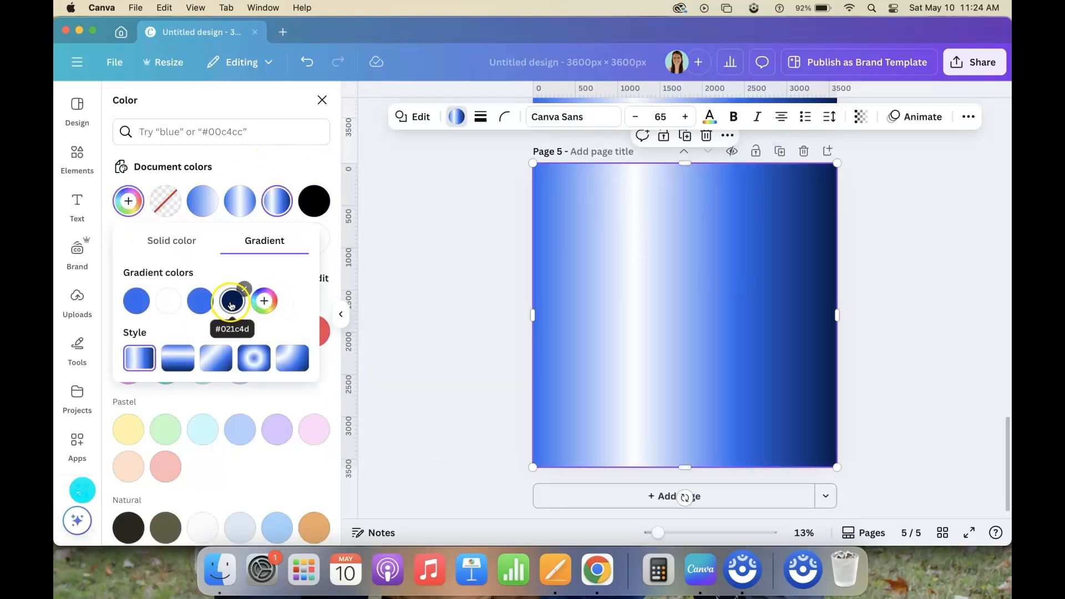
left_click(264, 301)
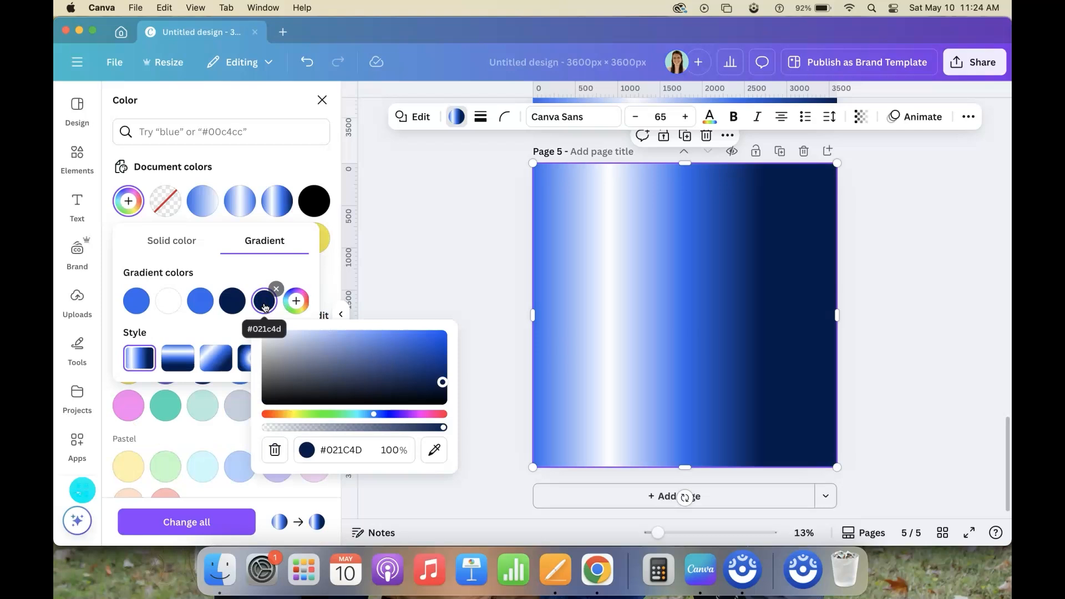
left_click(360, 450)
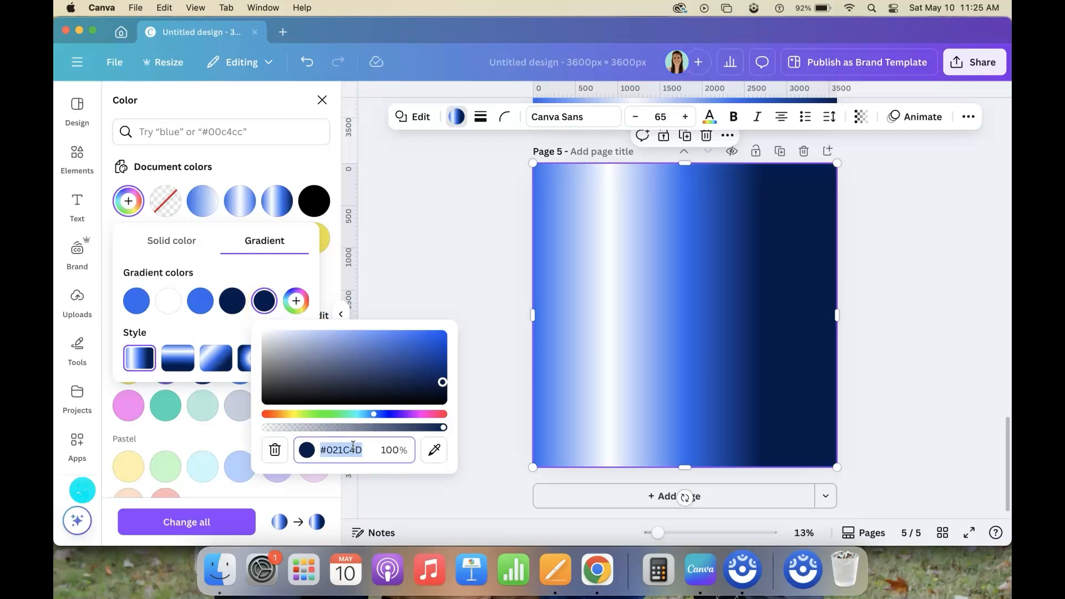
left_click(281, 267)
Try the radial, corner and top-to-bottom gradient styles on the page 5 square, ending on the 135° linear style
left_click(254, 359)
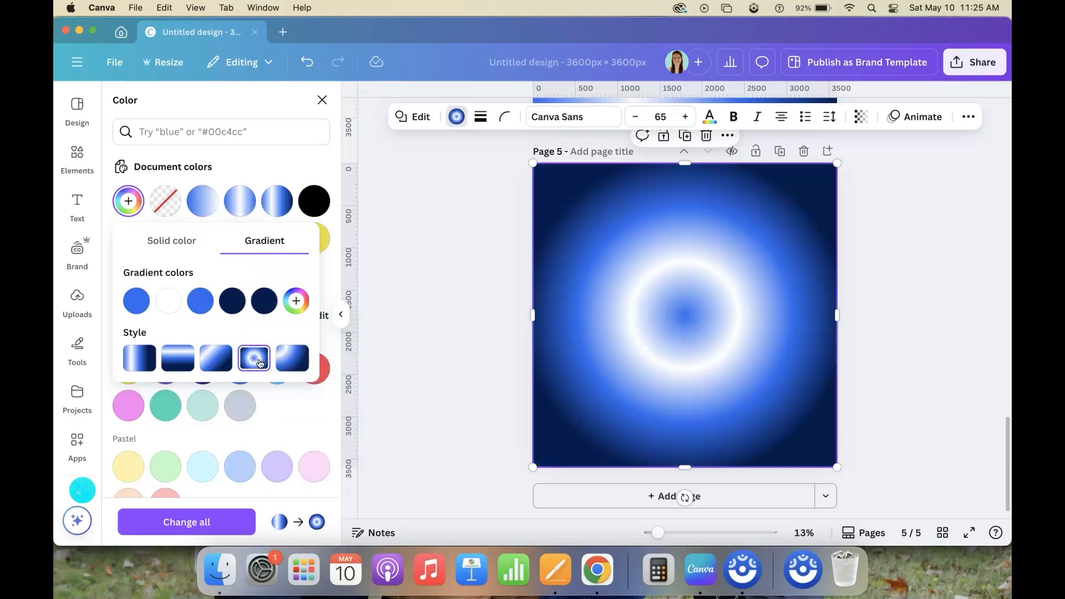
left_click(298, 361)
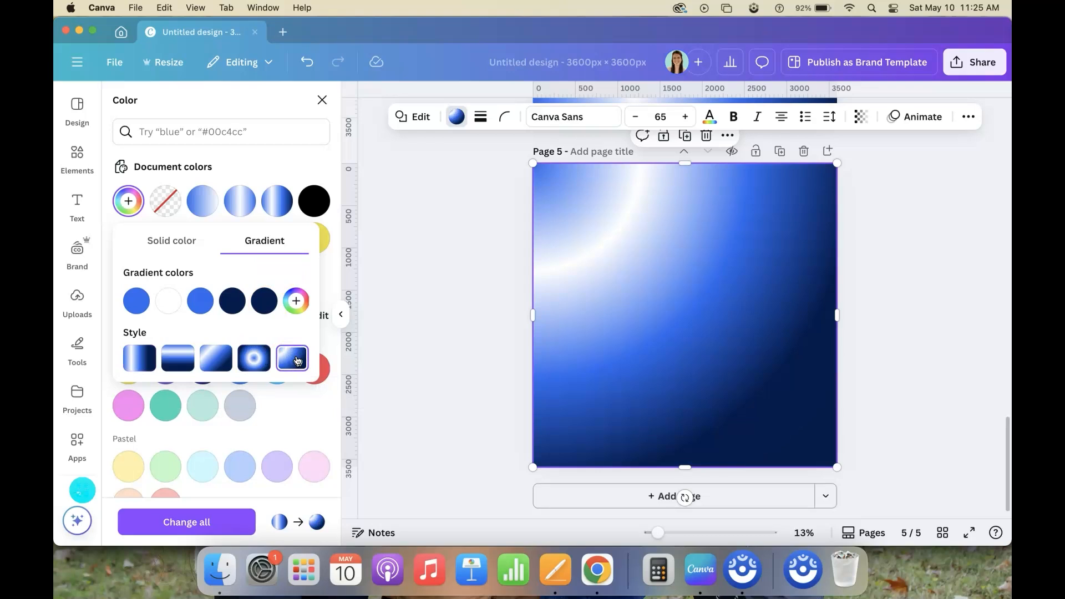
left_click(216, 359)
left_click(184, 361)
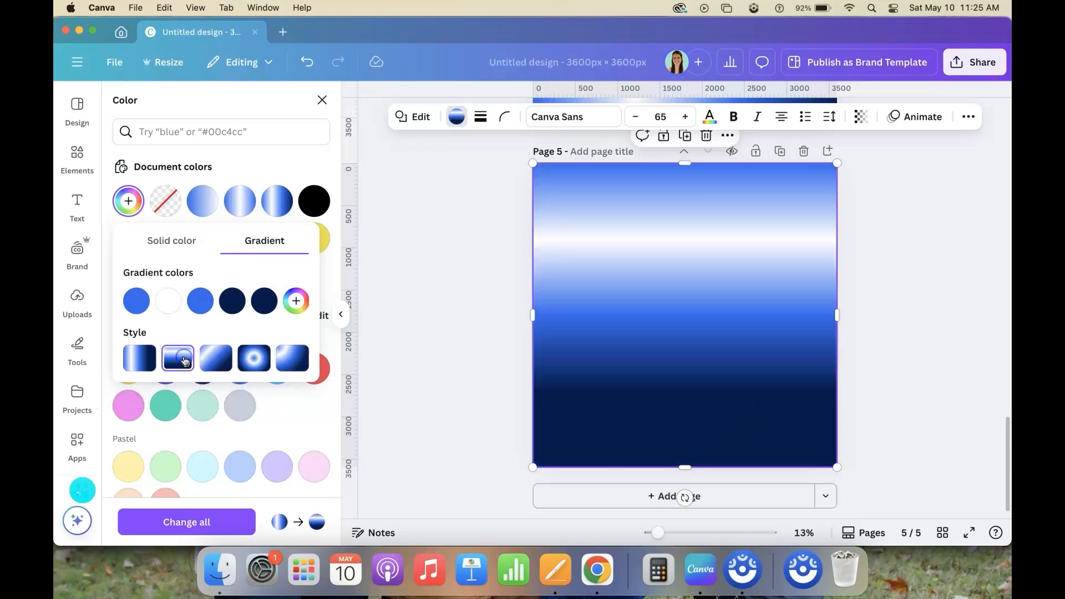
left_click(227, 358)
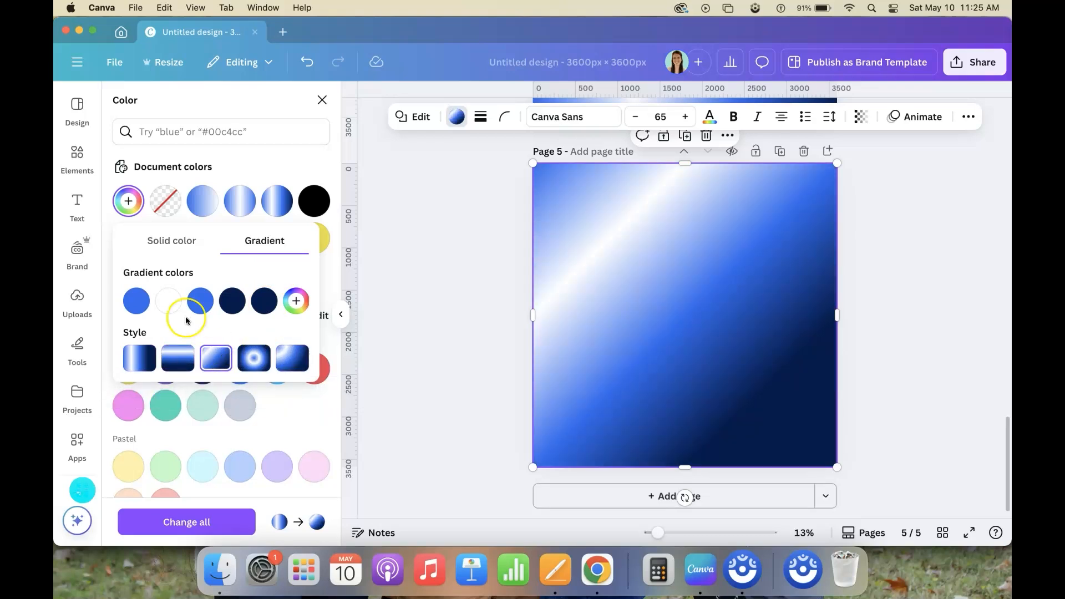
Replace the white second gradient color on page 5 with the medium blue sampled from the third gradient color
left_click(168, 300)
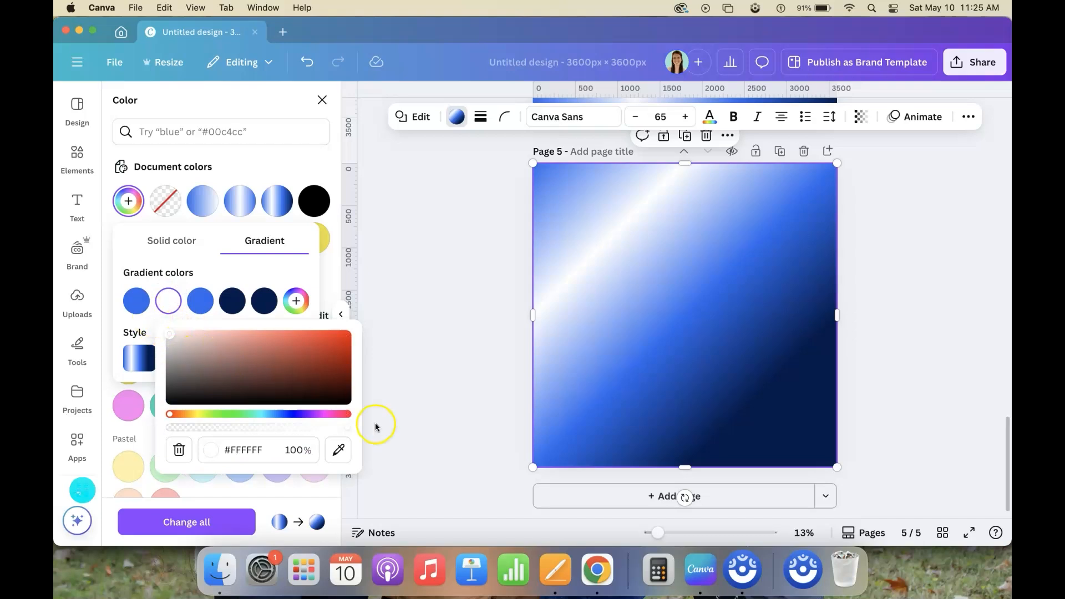
left_click(340, 451)
left_click(200, 301)
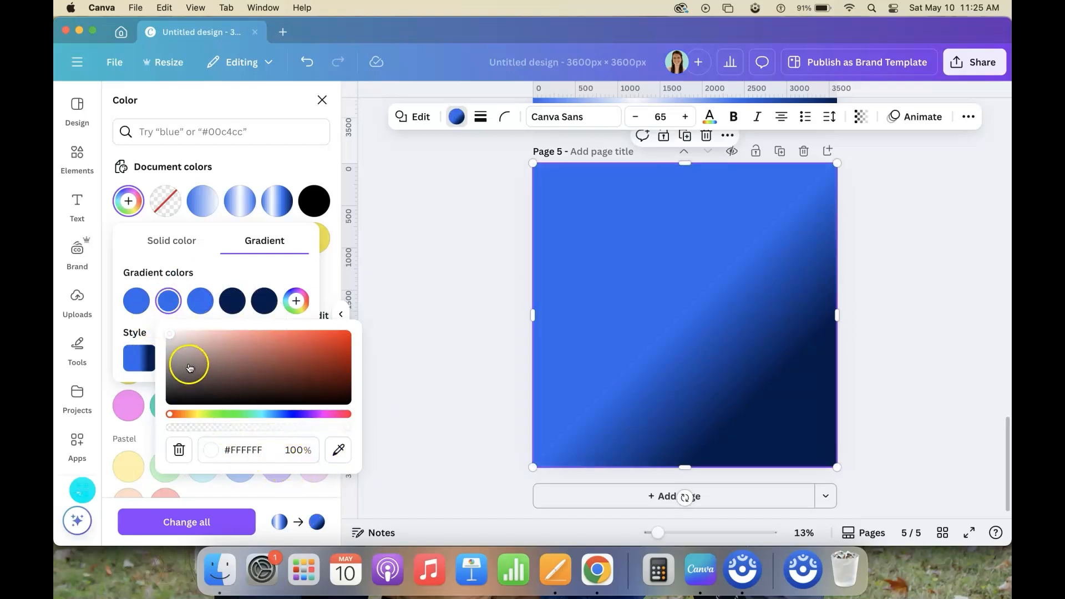
left_click(338, 450)
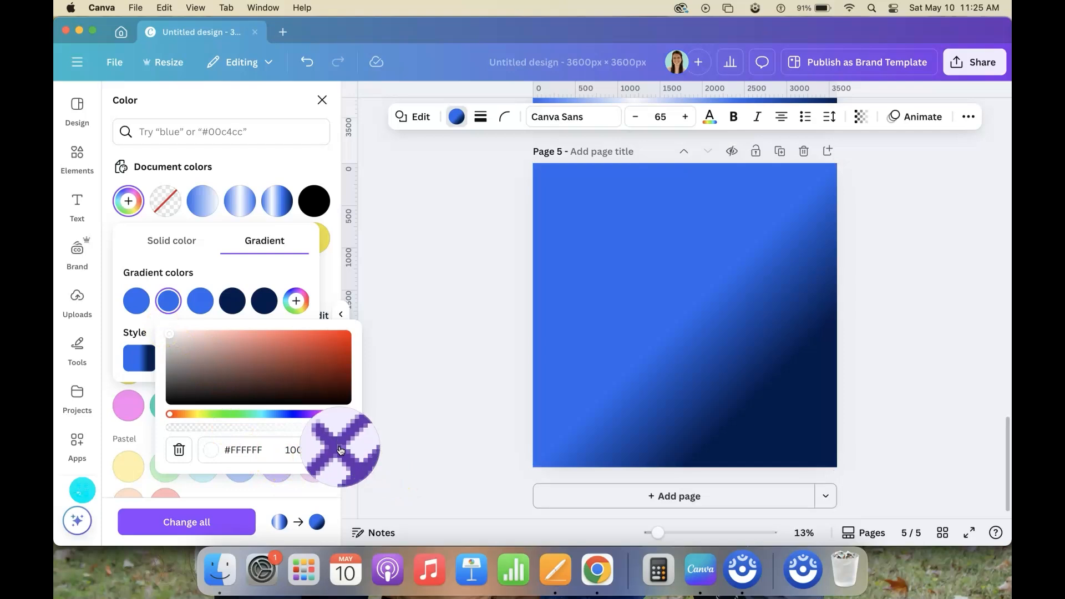
left_click(170, 301)
left_click(171, 304)
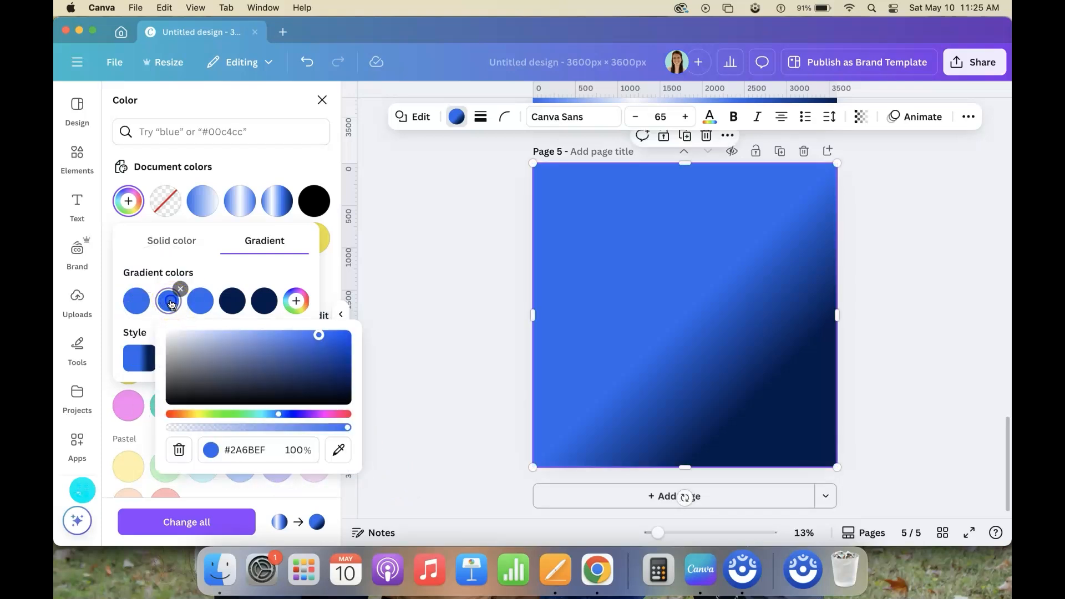
Change the second gradient color on page 5 to the navy sampled from the fourth color, and remove the fifth color
left_click(223, 333)
left_click_drag(234, 333, 364, 375)
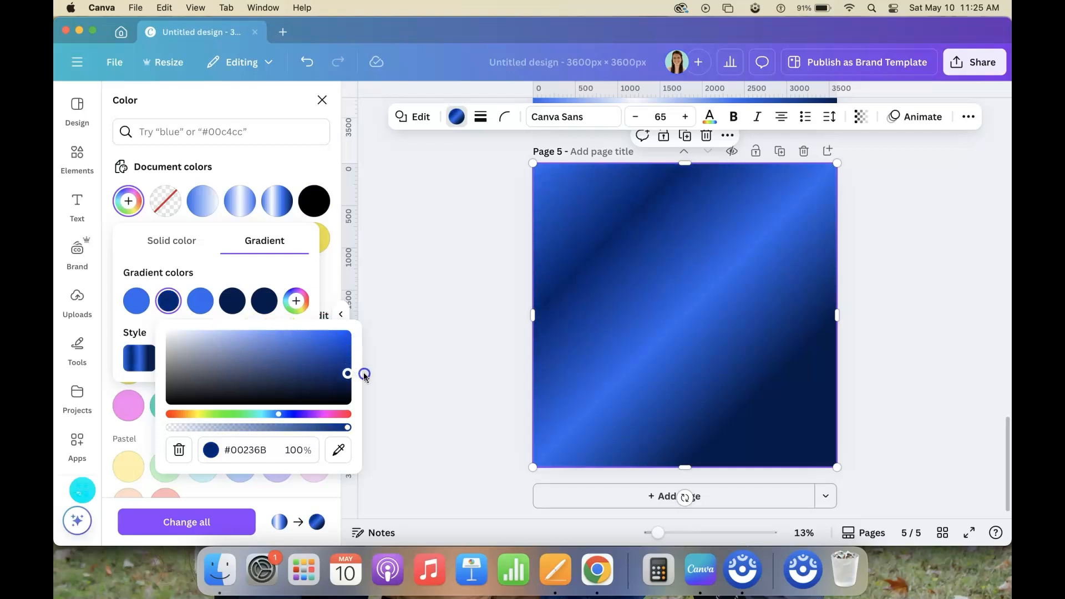
left_click(338, 448)
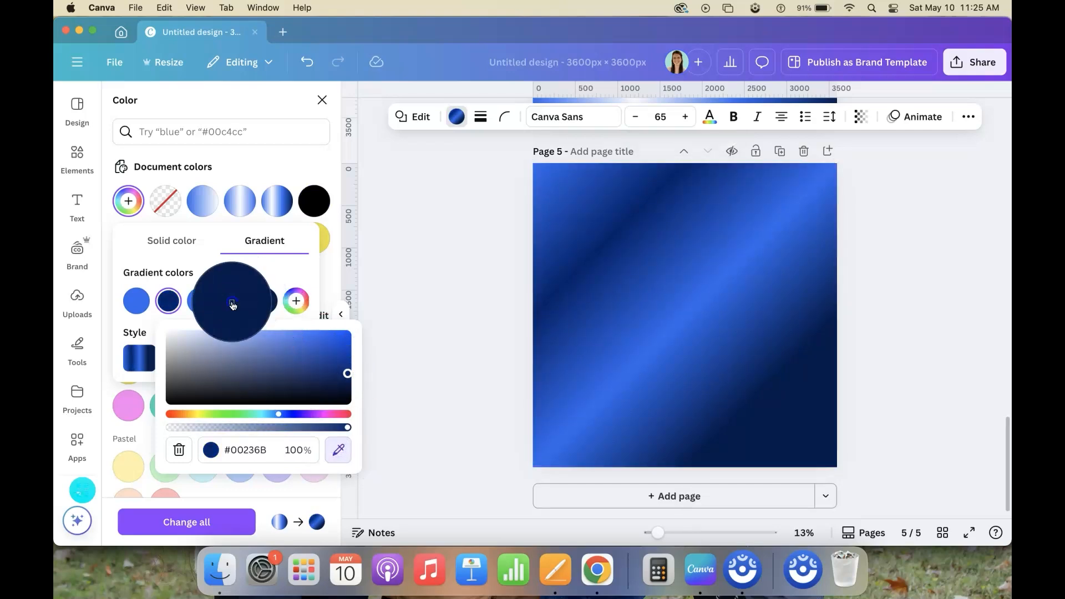
left_click(233, 303)
left_click(275, 292)
left_click(277, 291)
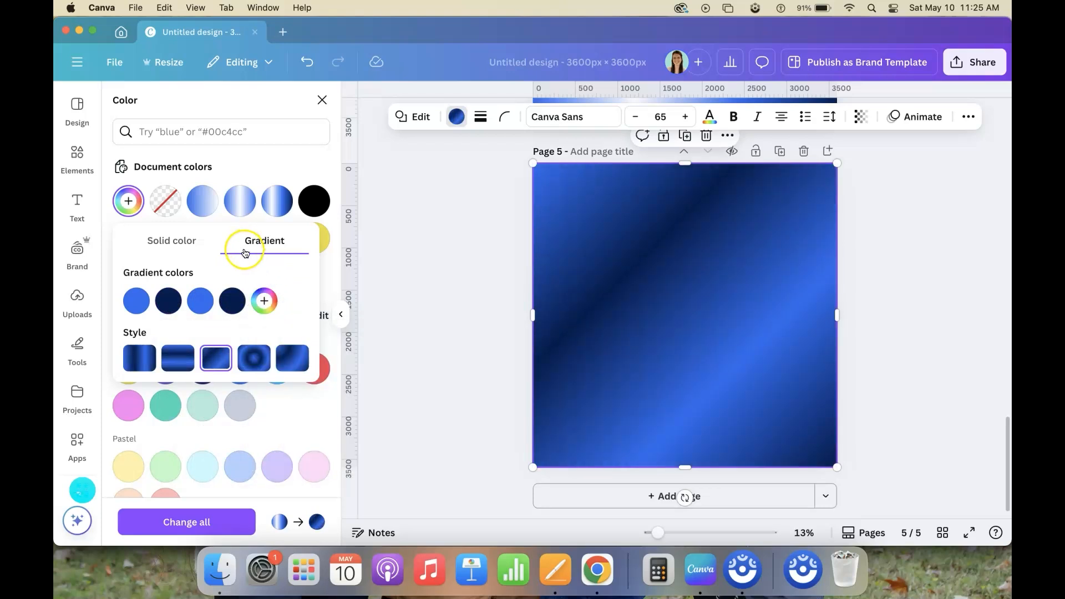
Set the page 5 square's gradient style to left-to-right linear
left_click(165, 305)
left_click(297, 280)
left_click(178, 360)
left_click(143, 362)
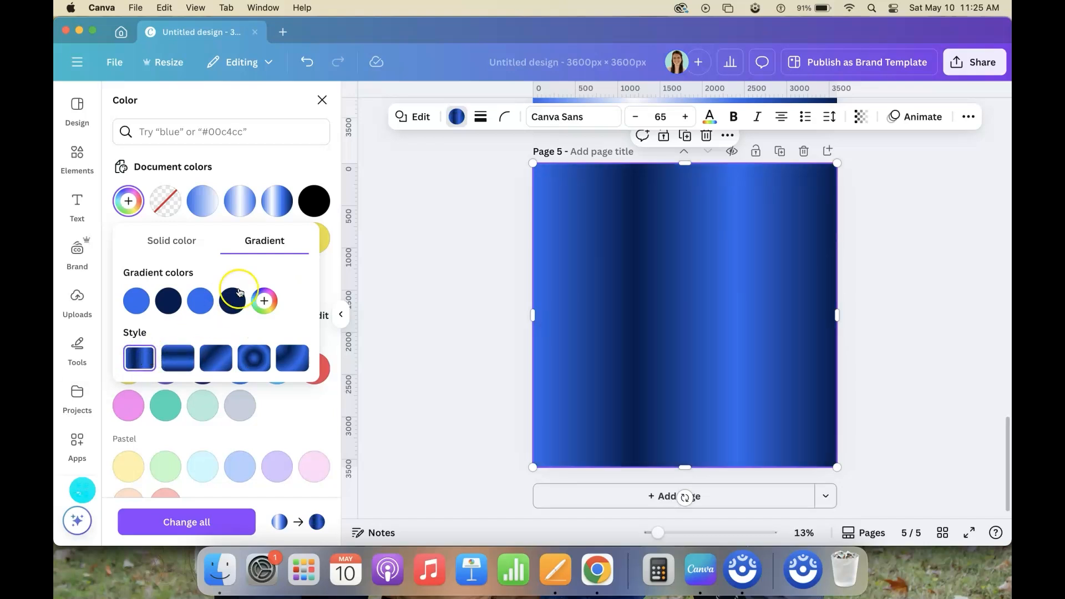
Add a fifth gradient color to the page 5 square, sampled from its medium blue third color
left_click(264, 301)
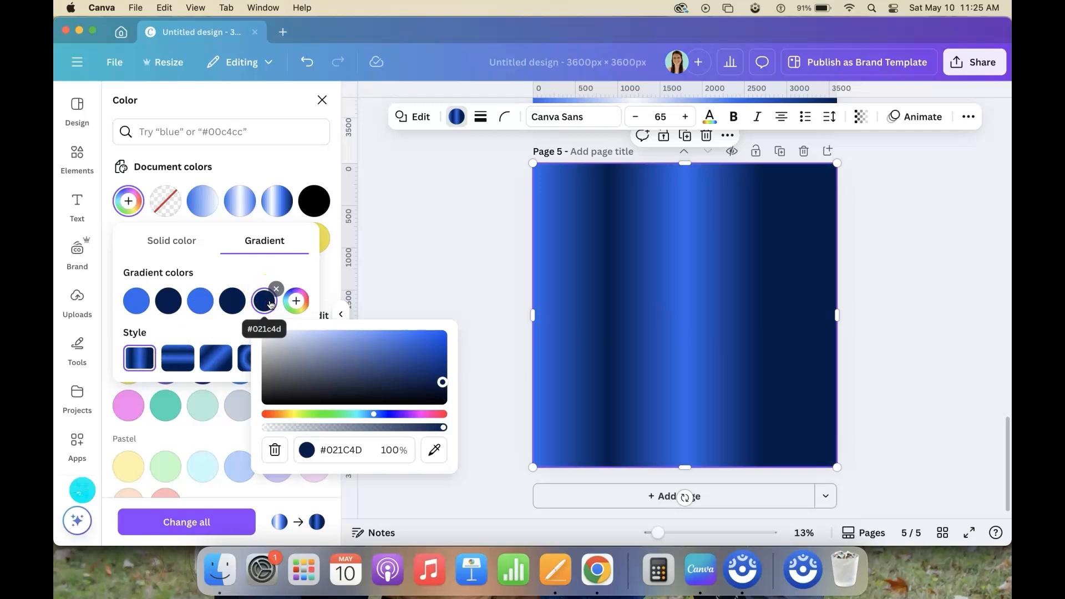
left_click(434, 450)
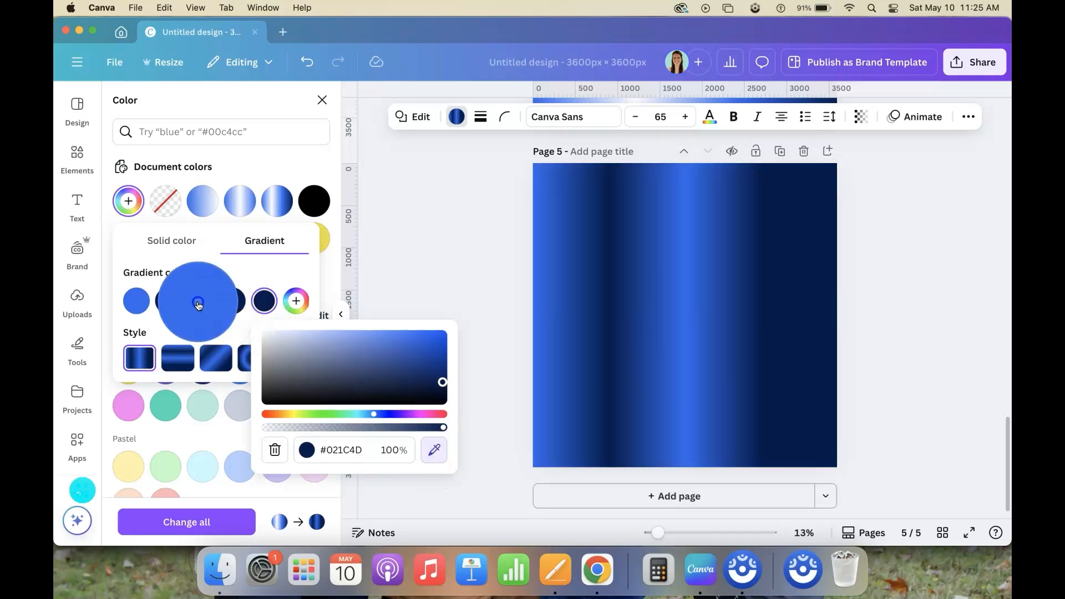
left_click(198, 302)
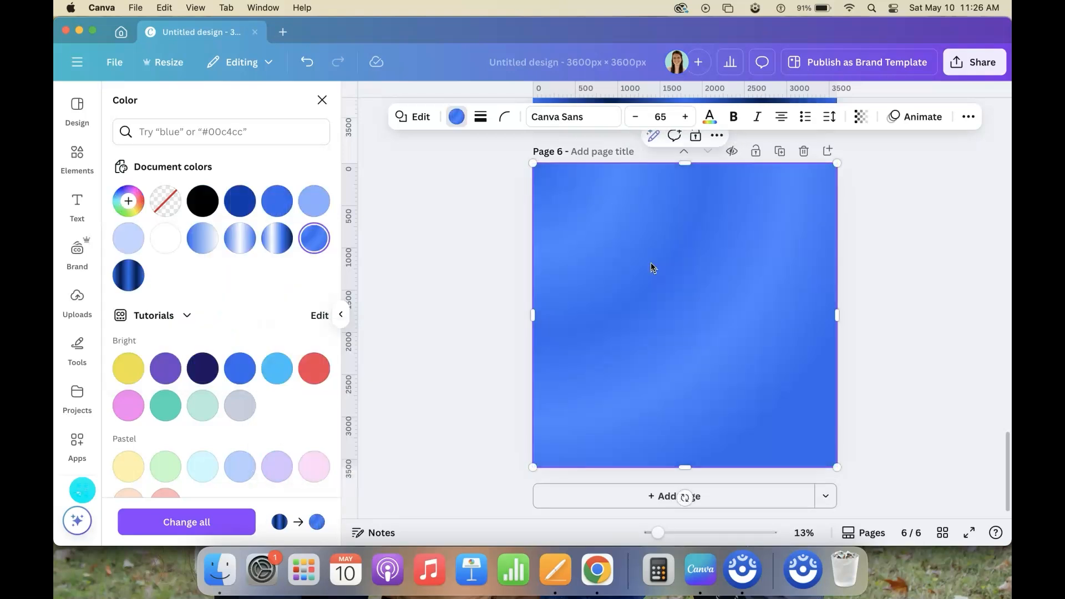
Apply the blue-white-blue document gradient to the page 6 square and add white #FFFFFF as its fourth color
left_click(239, 239)
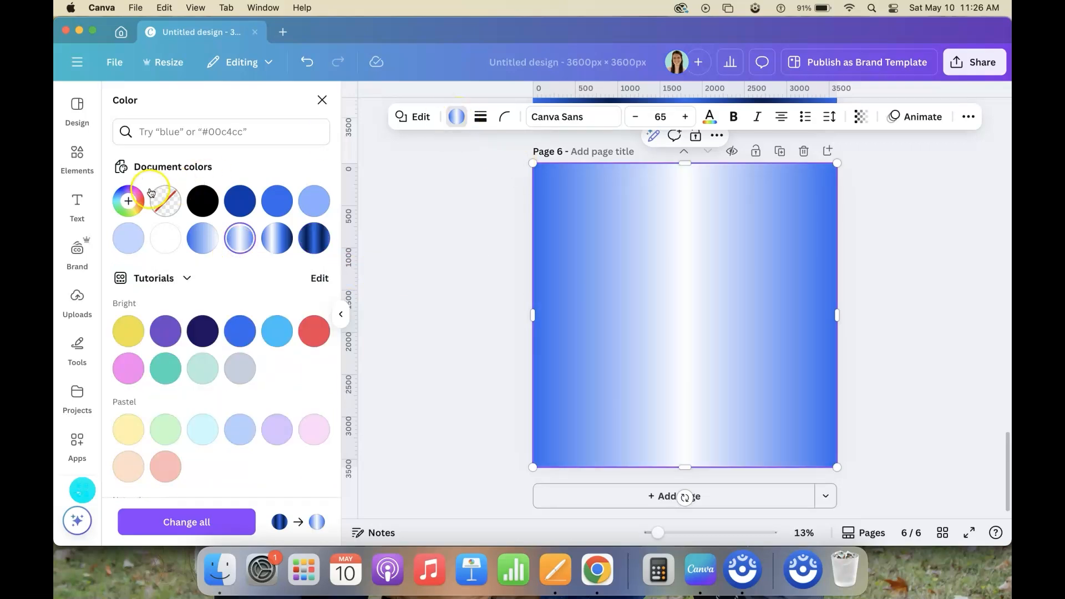
left_click(128, 200)
left_click(232, 301)
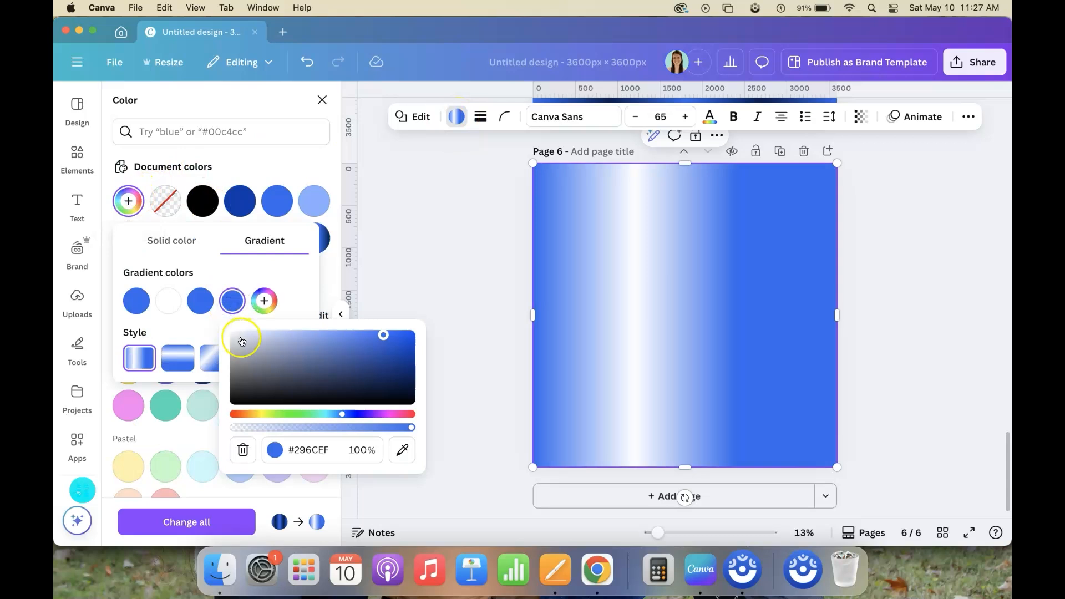
left_click(233, 334)
Add a fifth gradient color sampled from the medium blue third color, and white #FFFFFF as the sixth, on page 6
left_click(265, 300)
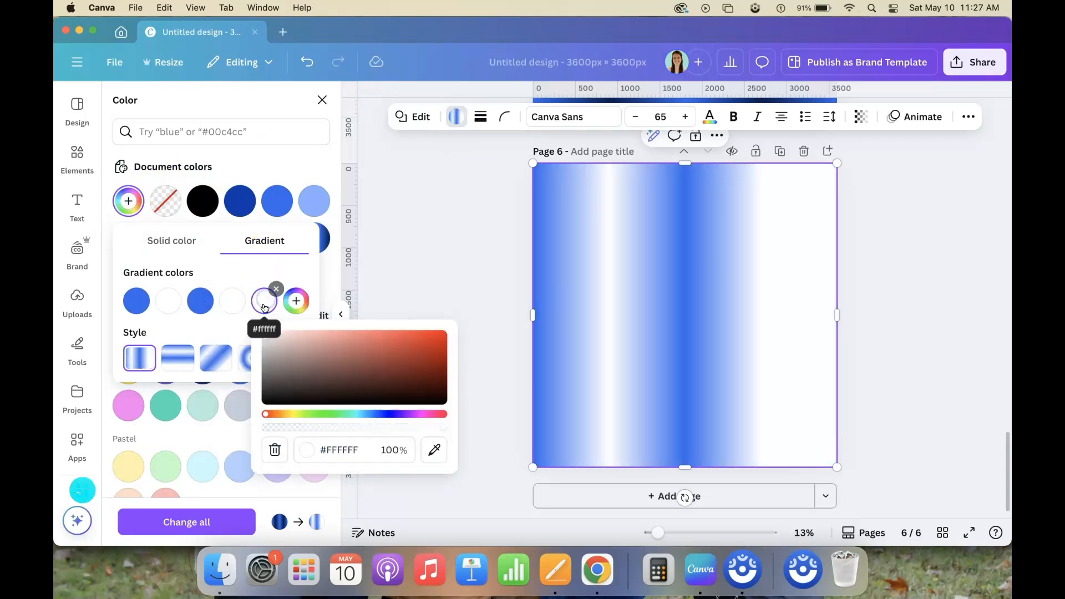
left_click(432, 450)
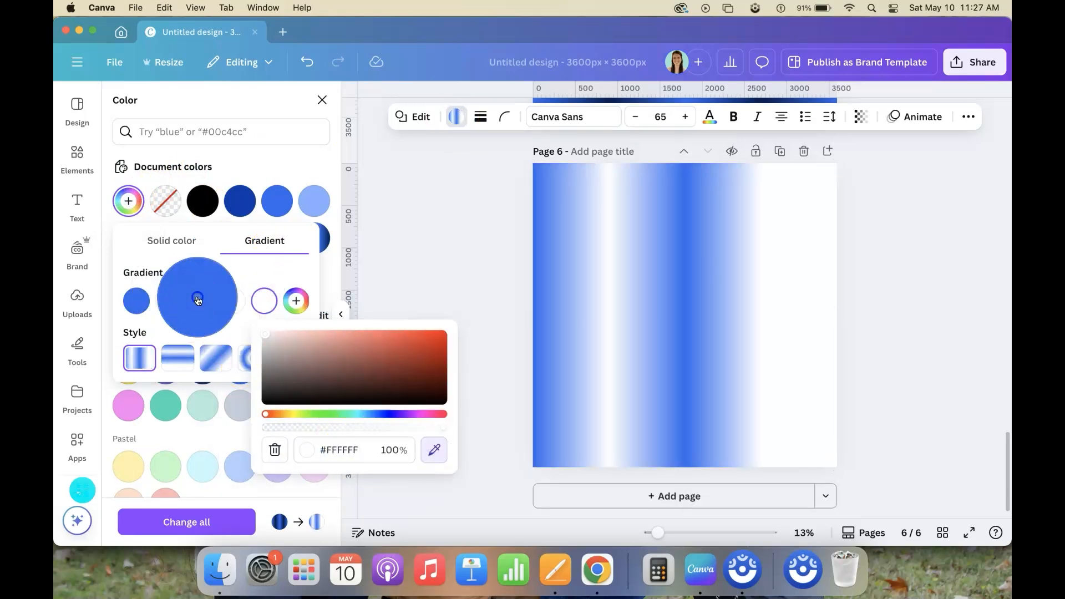
left_click(200, 299)
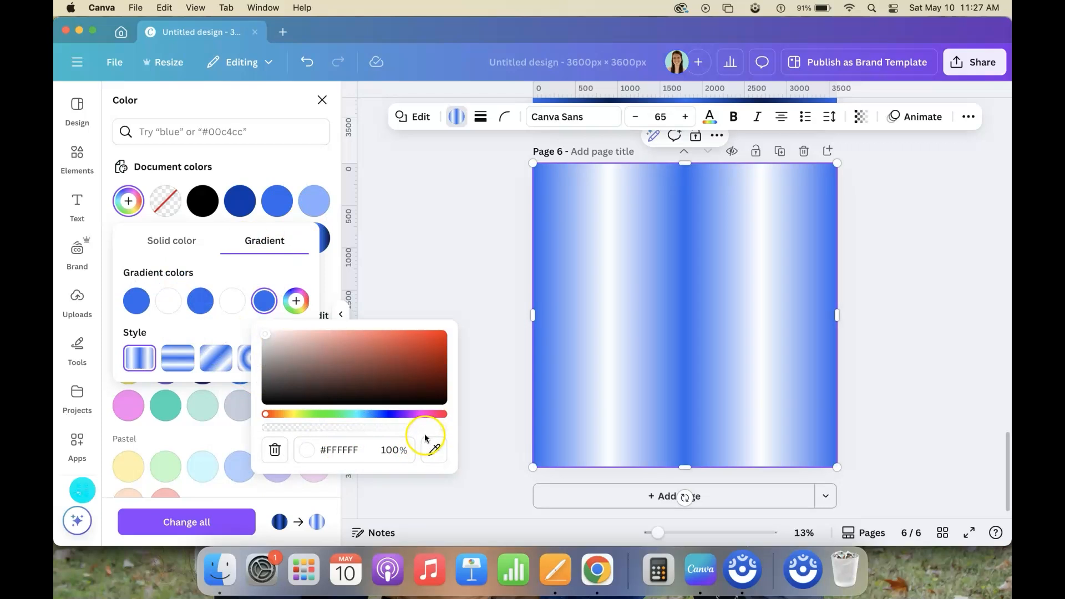
left_click(296, 301)
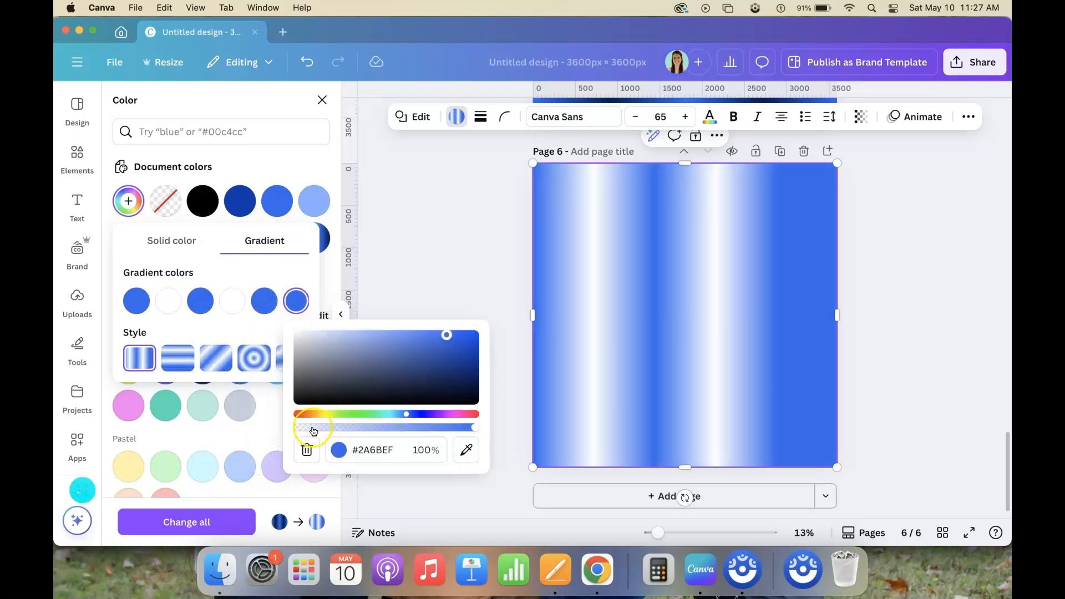
left_click_drag(317, 361, 294, 301)
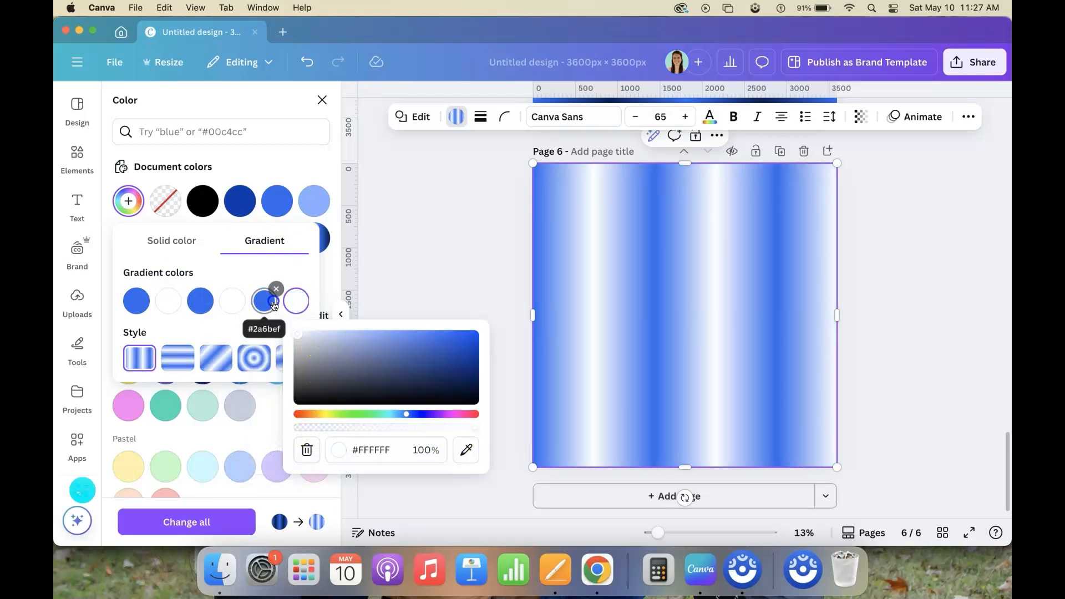
Change the sixth gradient color on page 6 to the sampled medium blue and darken it to a dark navy blue
left_click(231, 301)
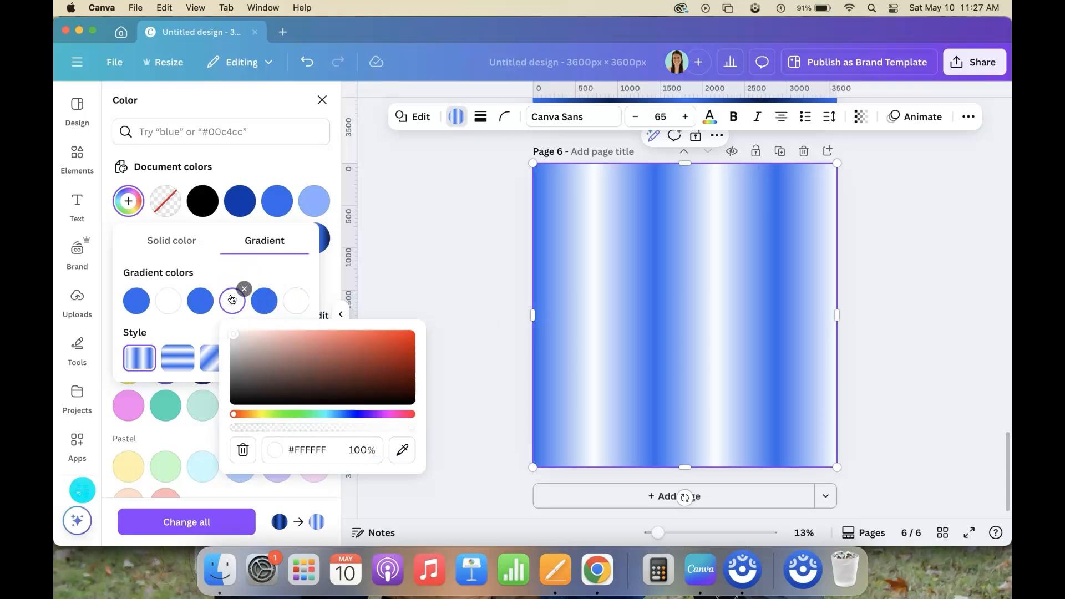
left_click(295, 304)
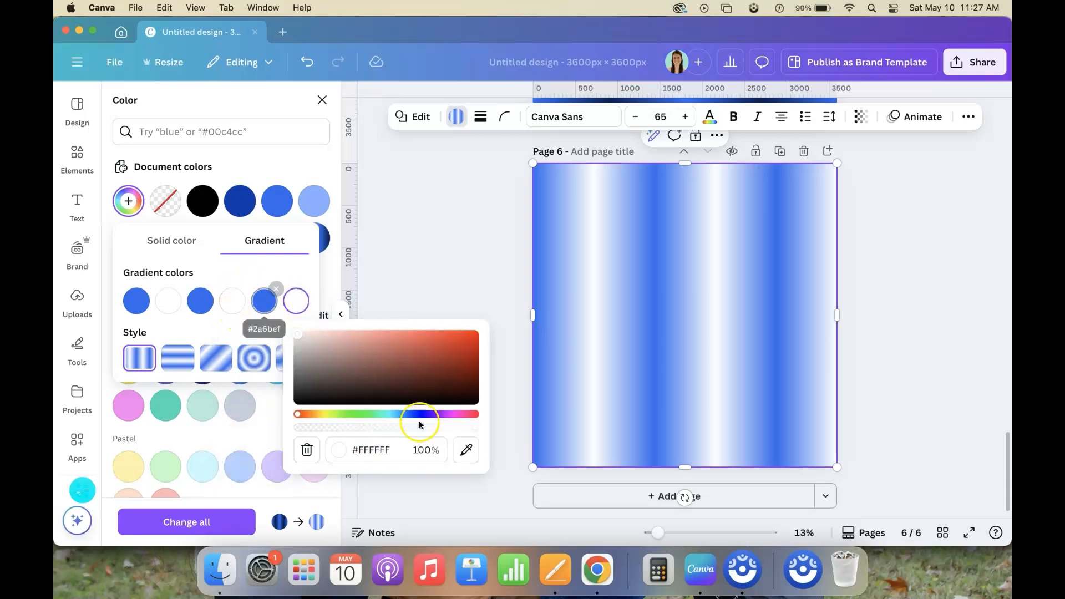
left_click(466, 450)
left_click(271, 302)
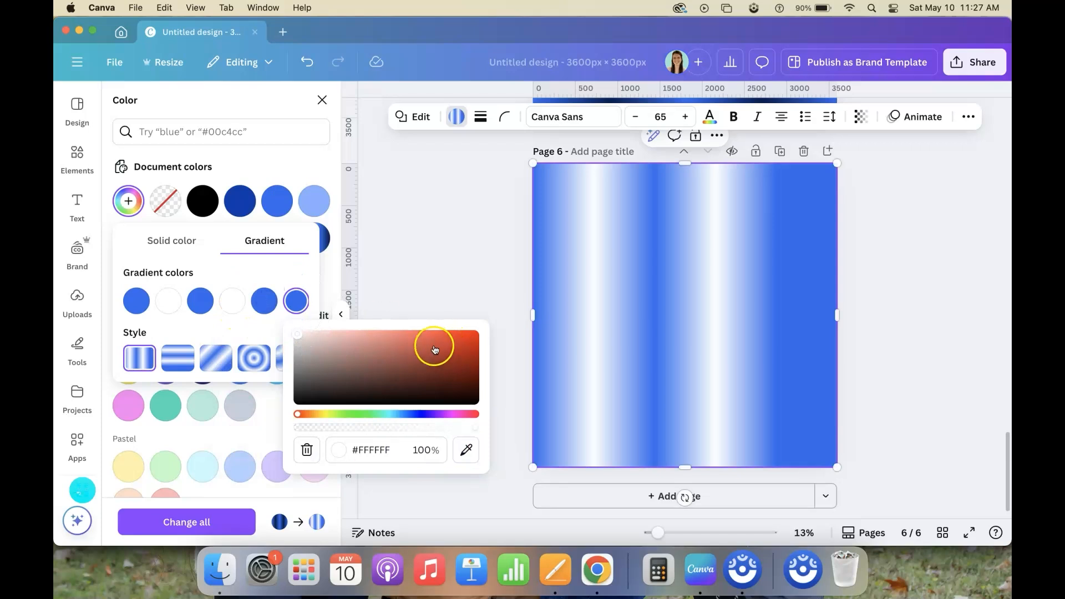
left_click(308, 300)
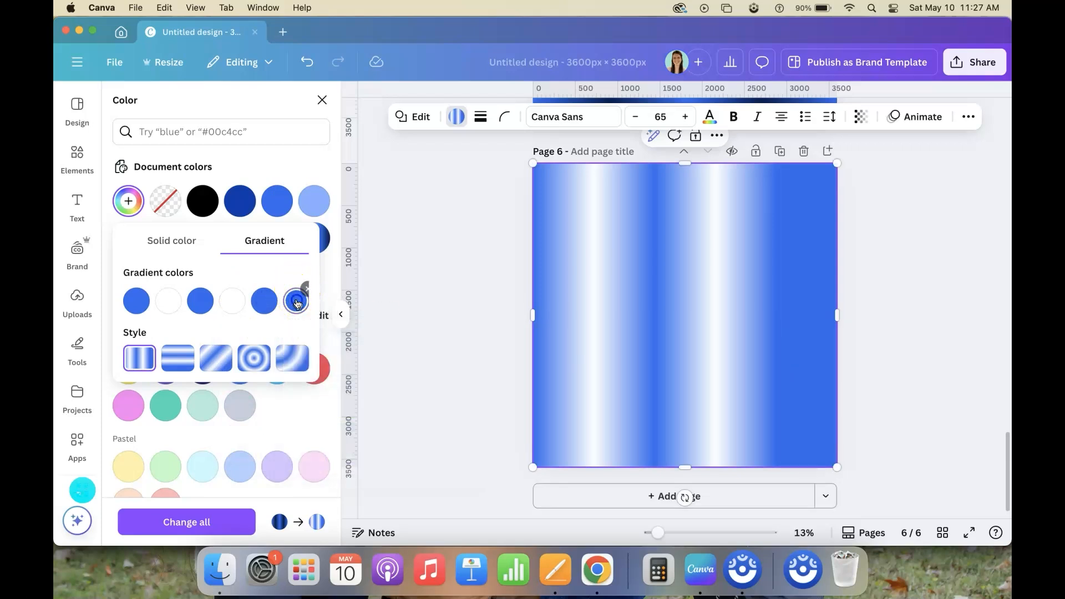
left_click(307, 303)
left_click_drag(441, 368, 483, 368)
left_click(168, 301)
left_click(168, 301)
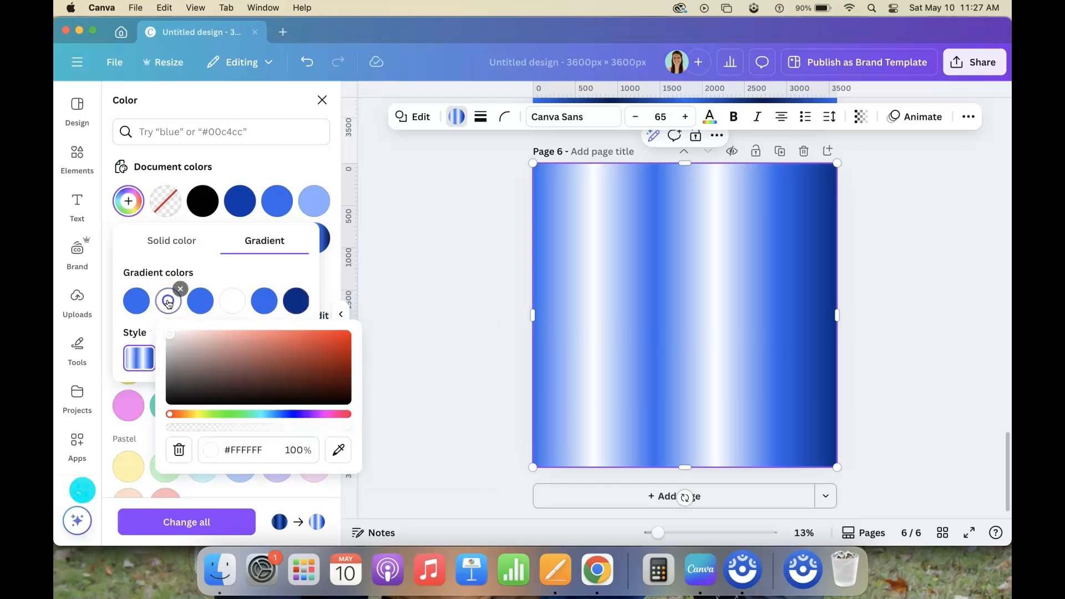
left_click(133, 303)
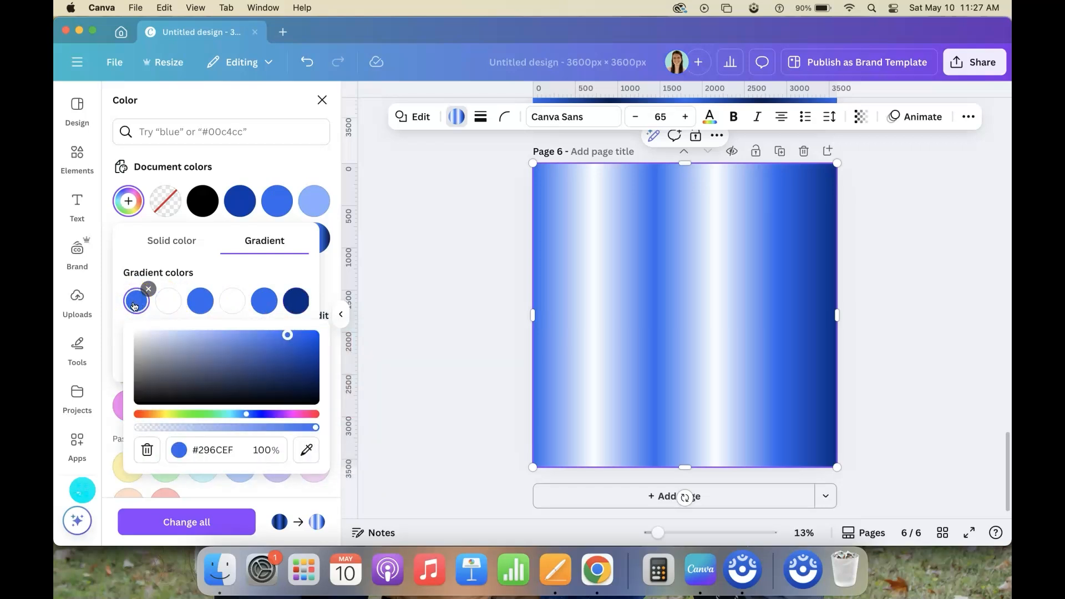
left_click(170, 303)
left_click(338, 450)
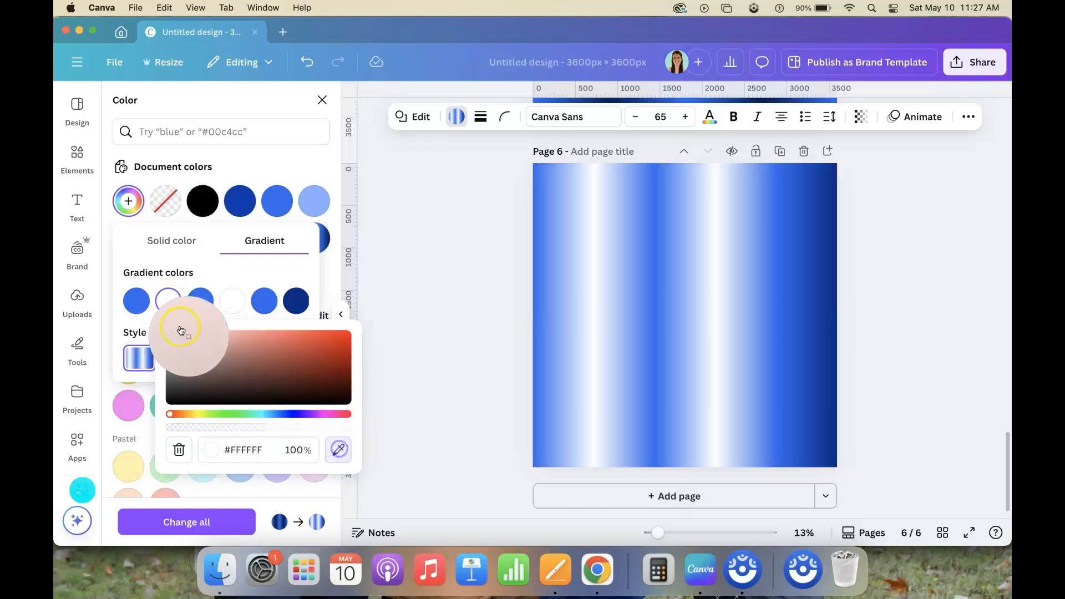
left_click(164, 300)
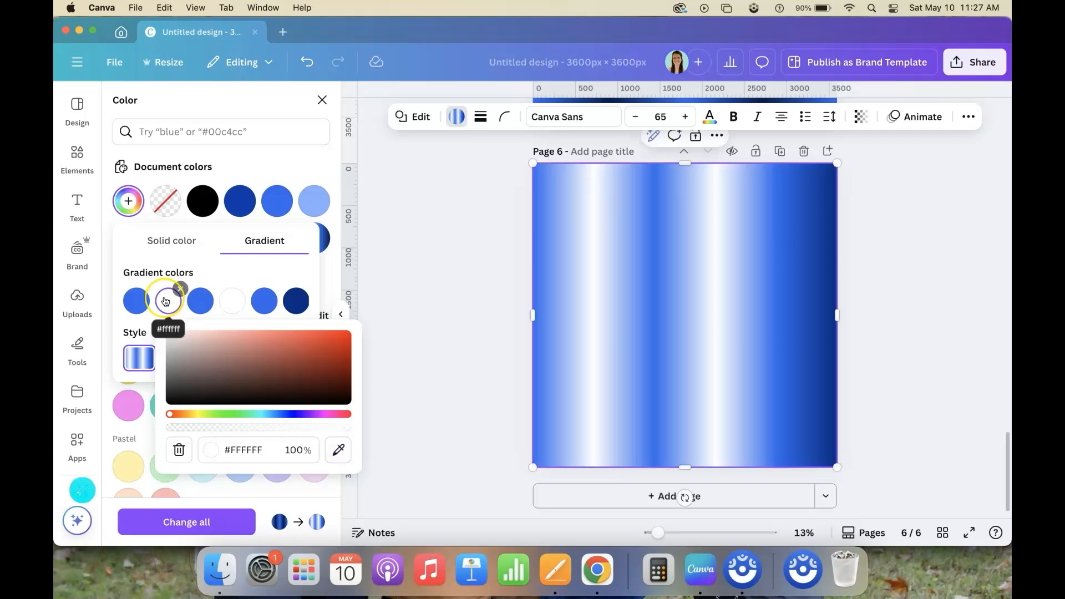
left_click(165, 303)
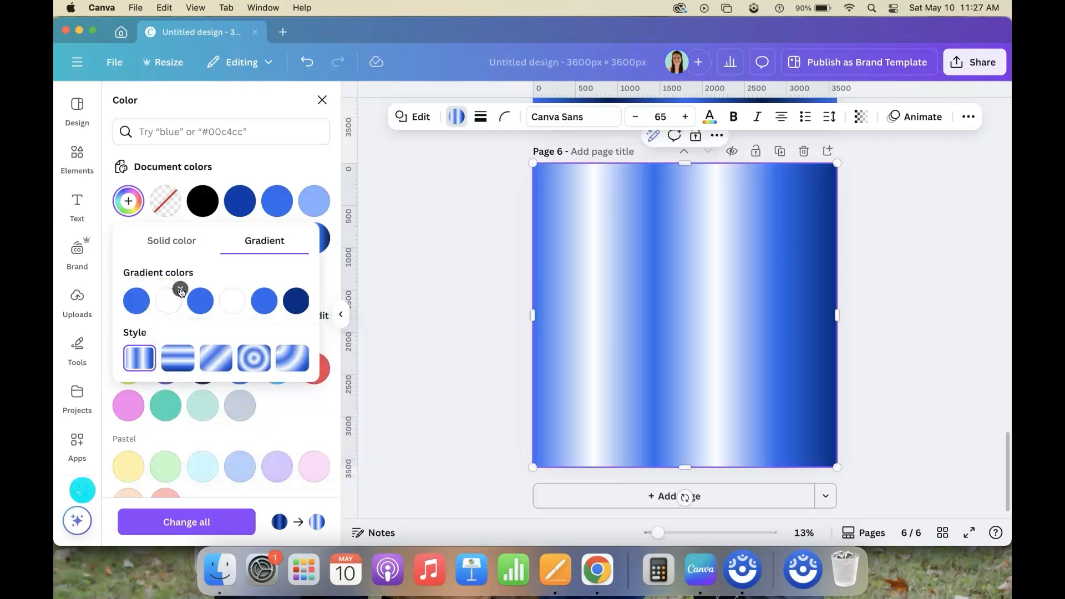
Remove the white second gradient color on page 6 and set the first color to the navy sampled from the last color
left_click(180, 290)
left_click(133, 303)
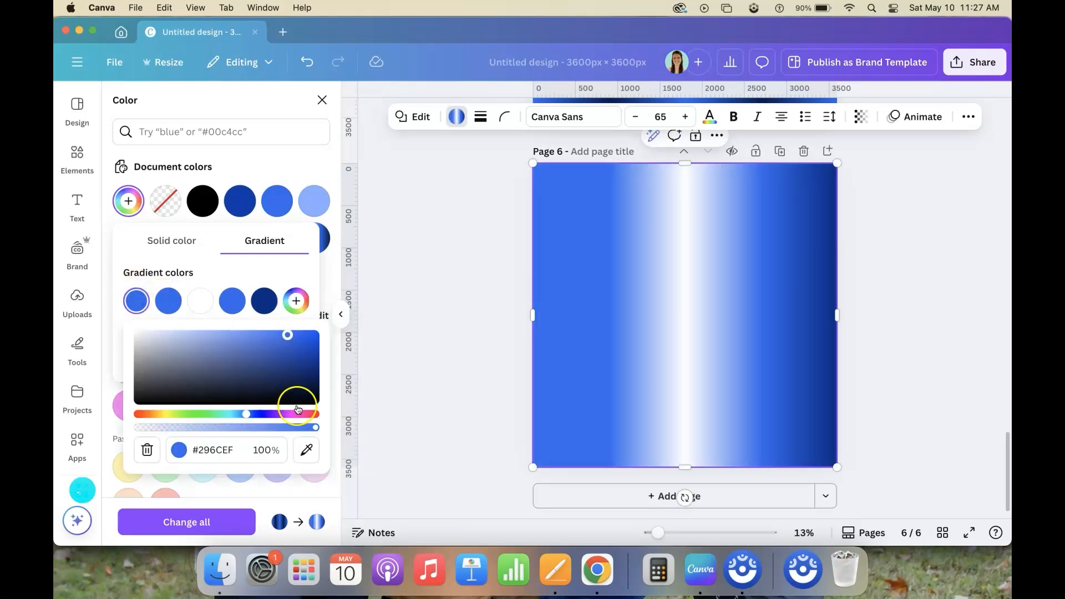
left_click(306, 450)
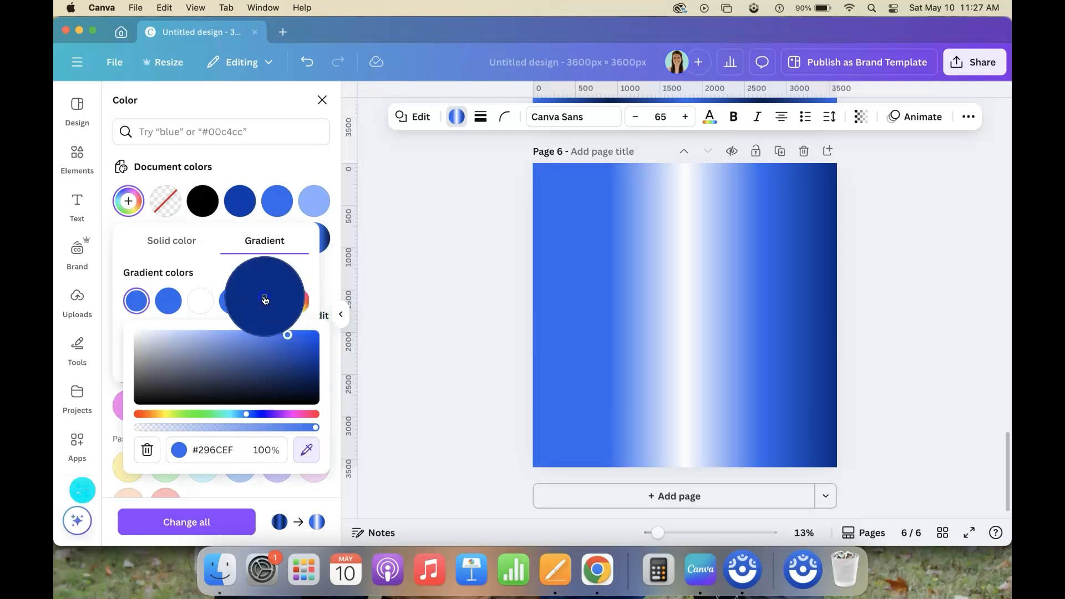
left_click(265, 299)
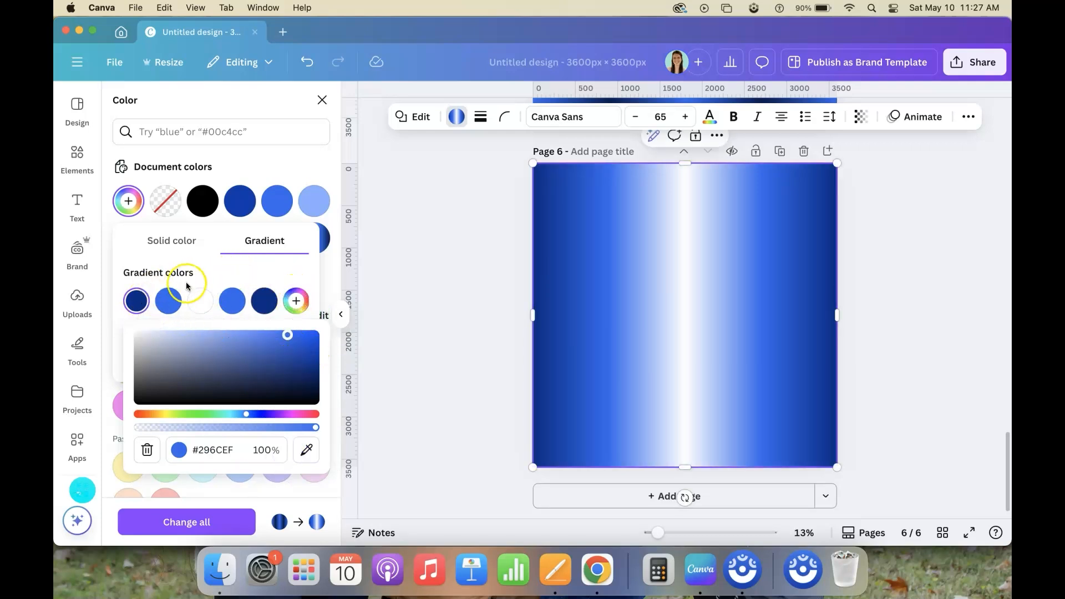
Darken the first gradient color of the page 6 square to #00194B
left_click(214, 272)
left_click(133, 305)
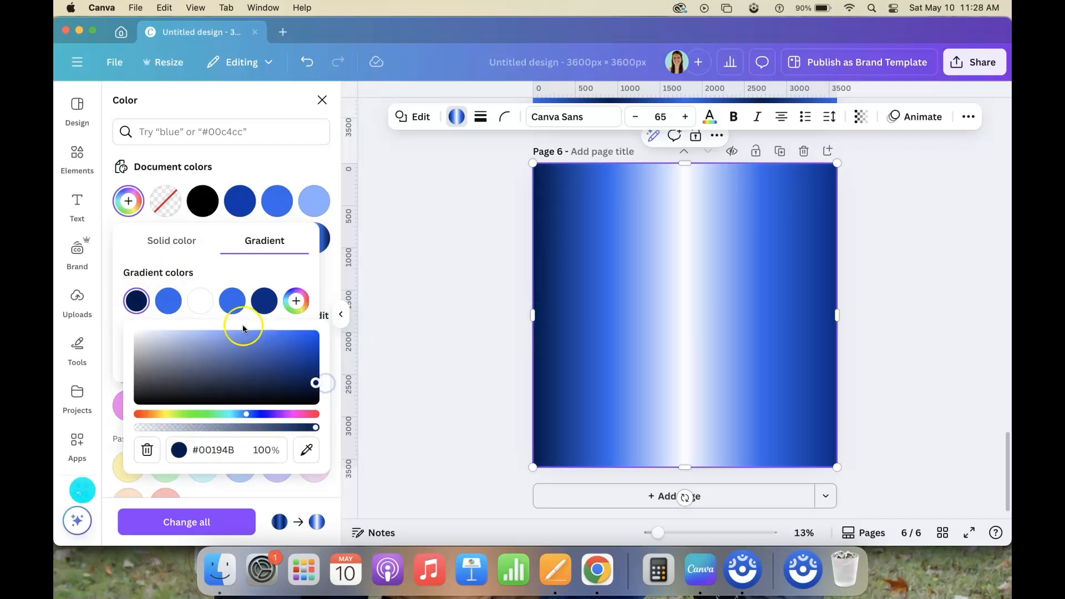
left_click(199, 301)
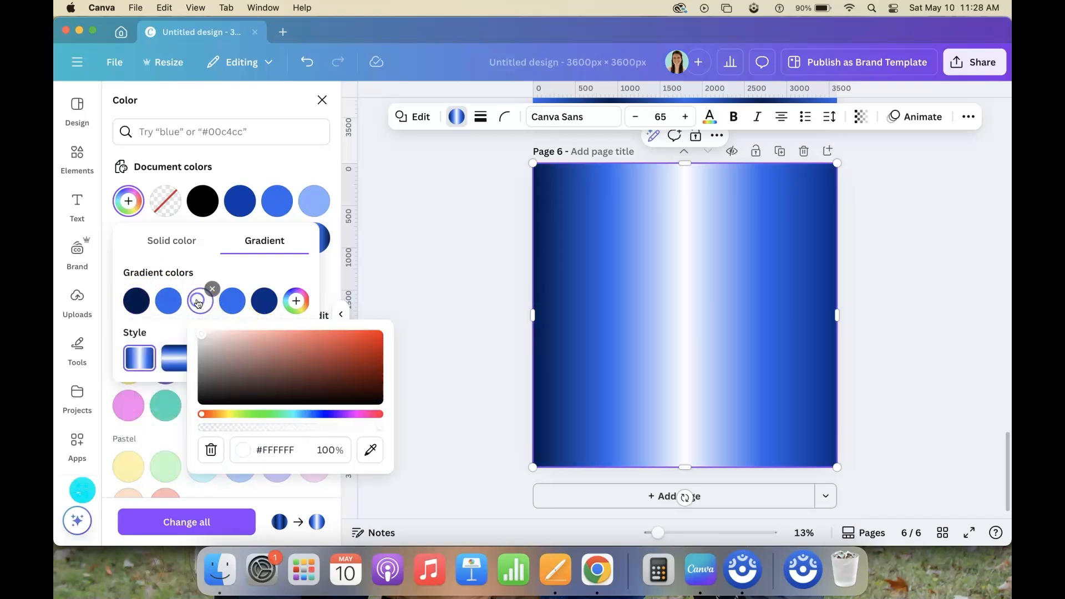
Set the fifth gradient color on page 6 to the dark navy sampled from the first gradient color
left_click(267, 306)
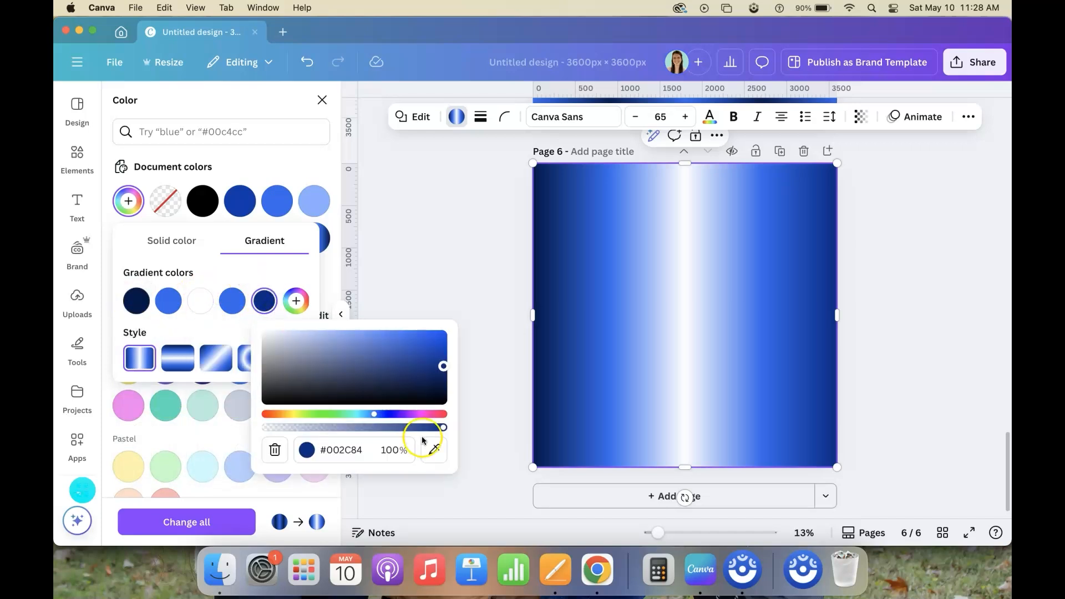
left_click(435, 450)
left_click(139, 302)
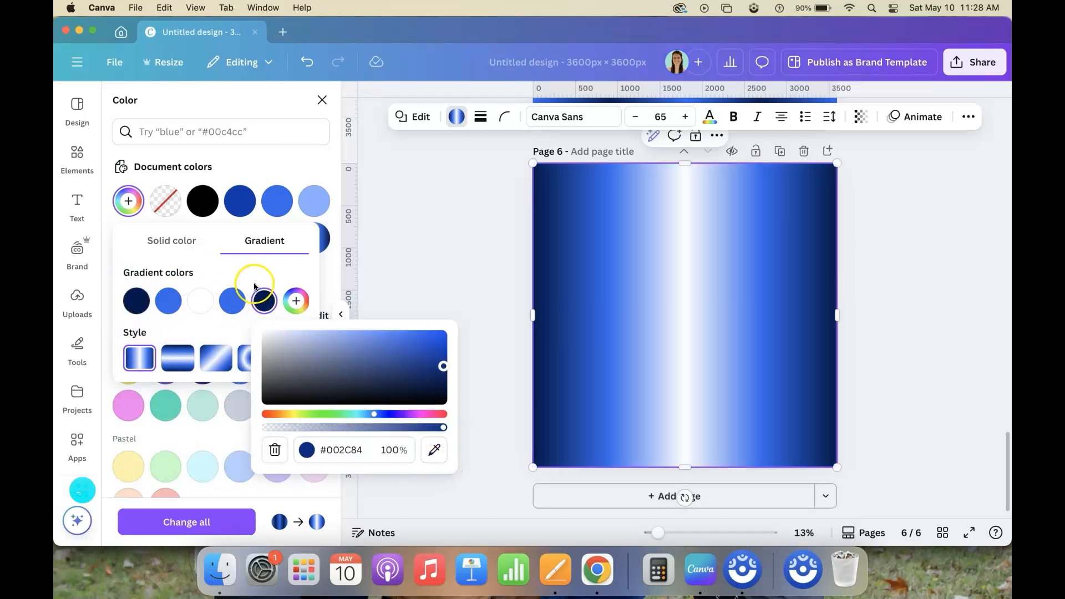
left_click(250, 272)
Try the 135° and 180° linear gradient styles on the page 6 square, then return to the vertical-band style
left_click(213, 359)
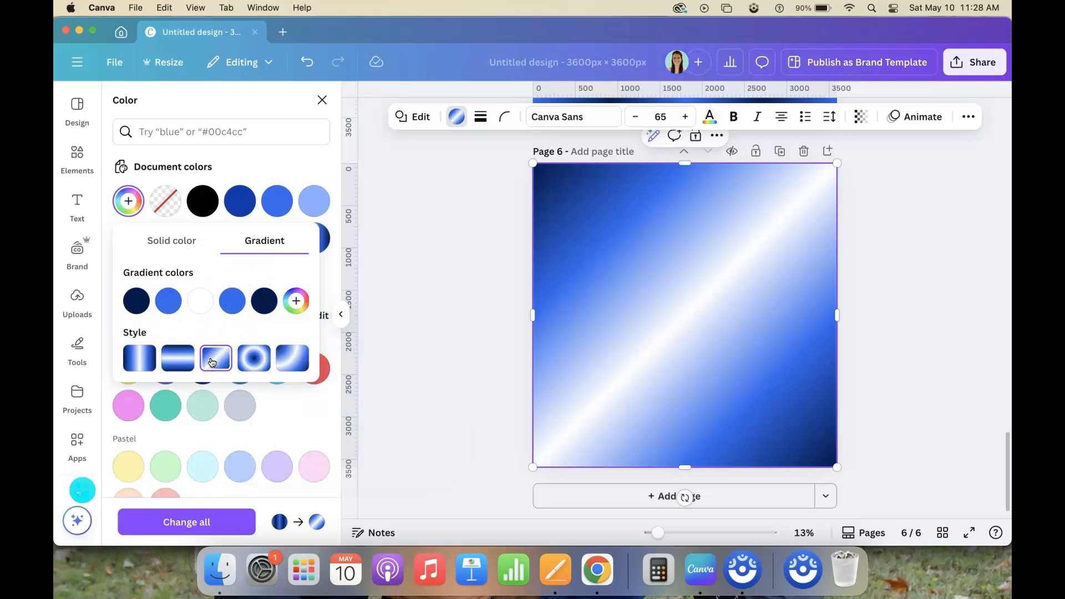
left_click(183, 363)
left_click(140, 358)
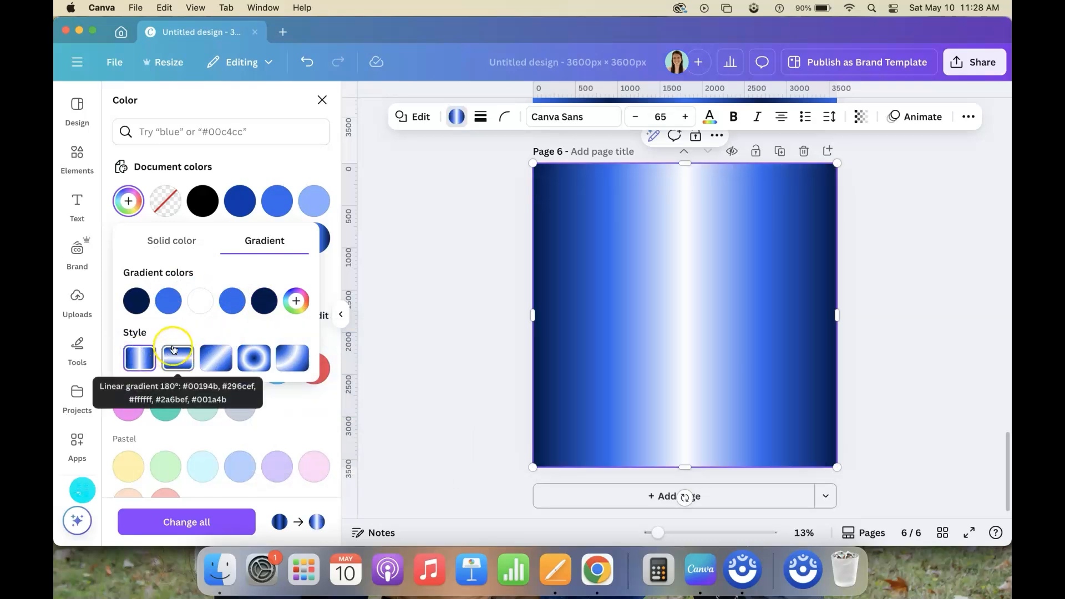
Replace the white third gradient color on page 6 with blue sampled from the fourth color and lighten it to #B1C9FA
left_click(209, 301)
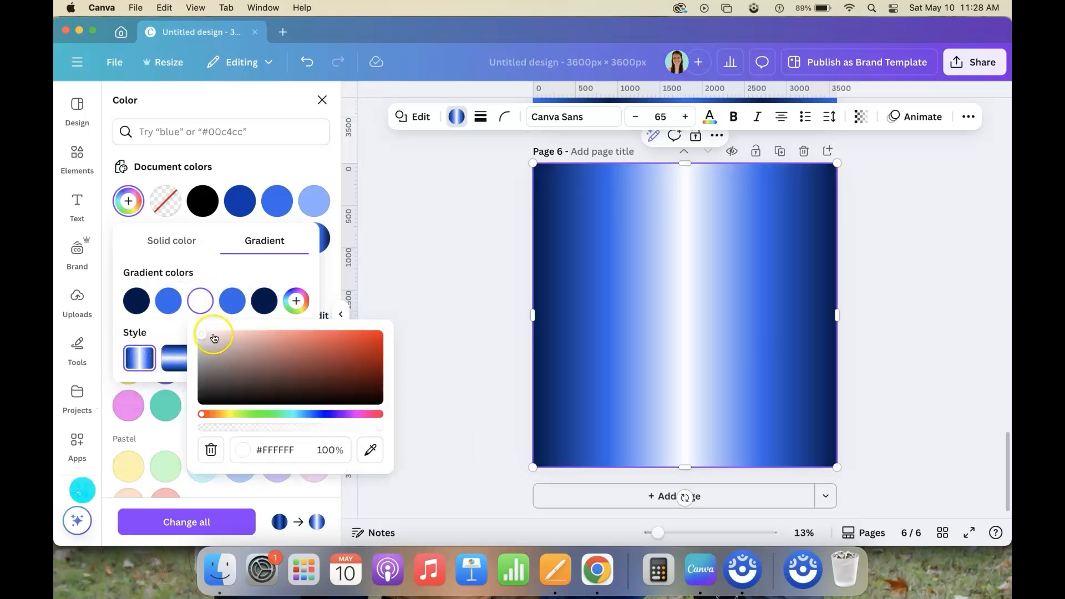
left_click(370, 450)
left_click(232, 299)
left_click(214, 269)
left_click(200, 301)
left_click(220, 334)
left_click_drag(220, 334, 251, 332)
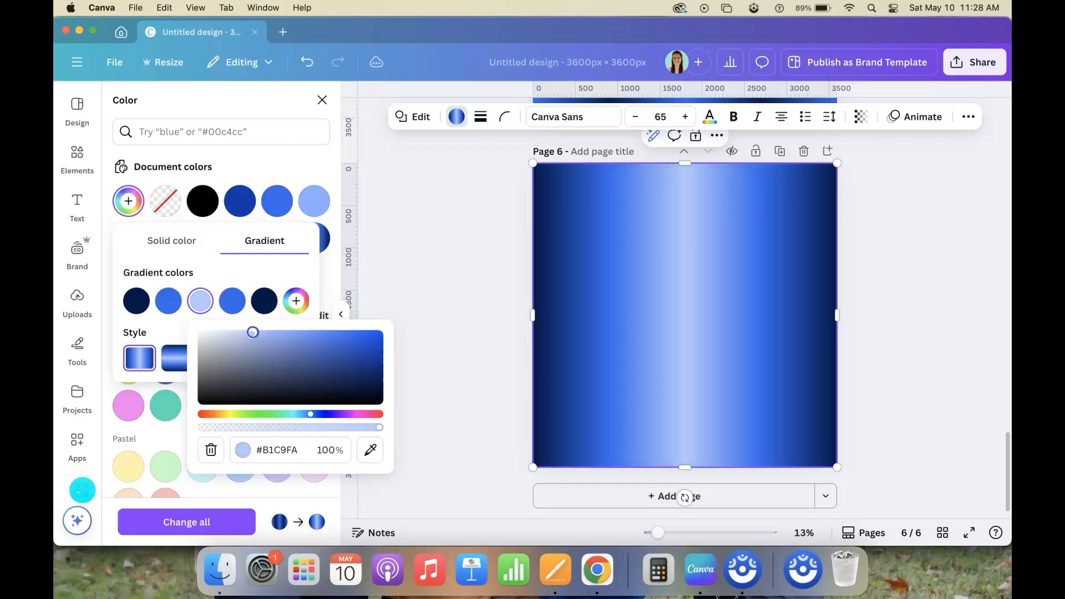
left_click(217, 272)
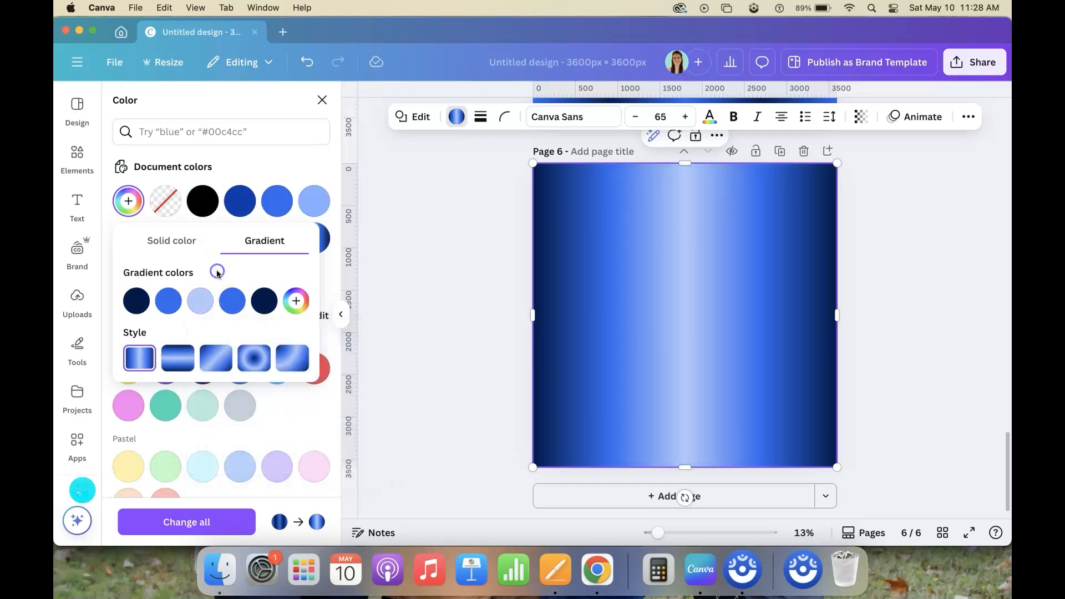
Open page 2 from the page overview, duplicate it, and select the gradient square on the new page 3
left_click(474, 375)
left_click(908, 297)
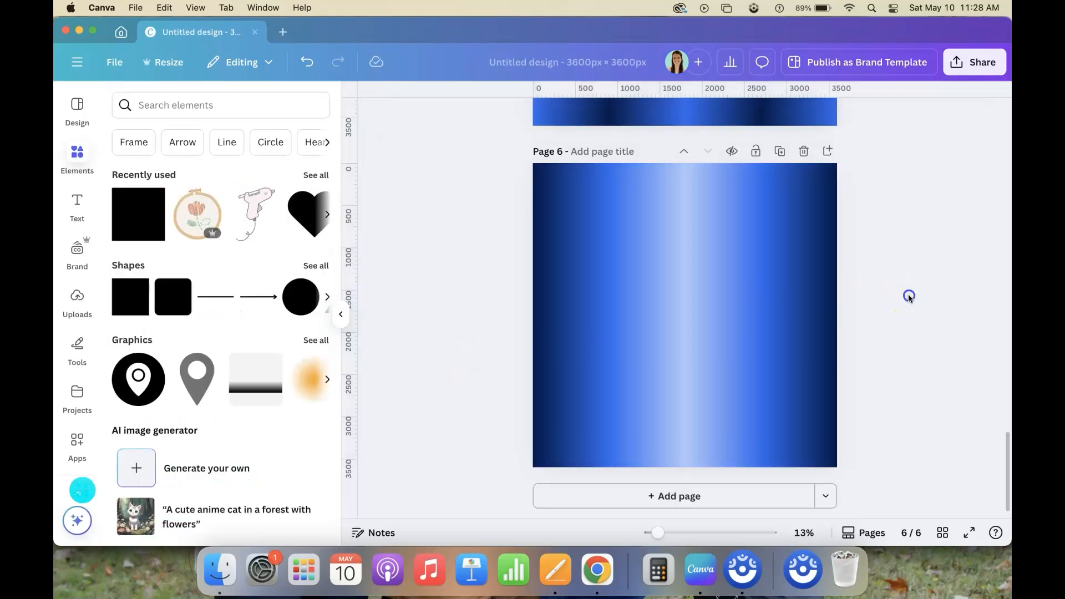
left_click(950, 527)
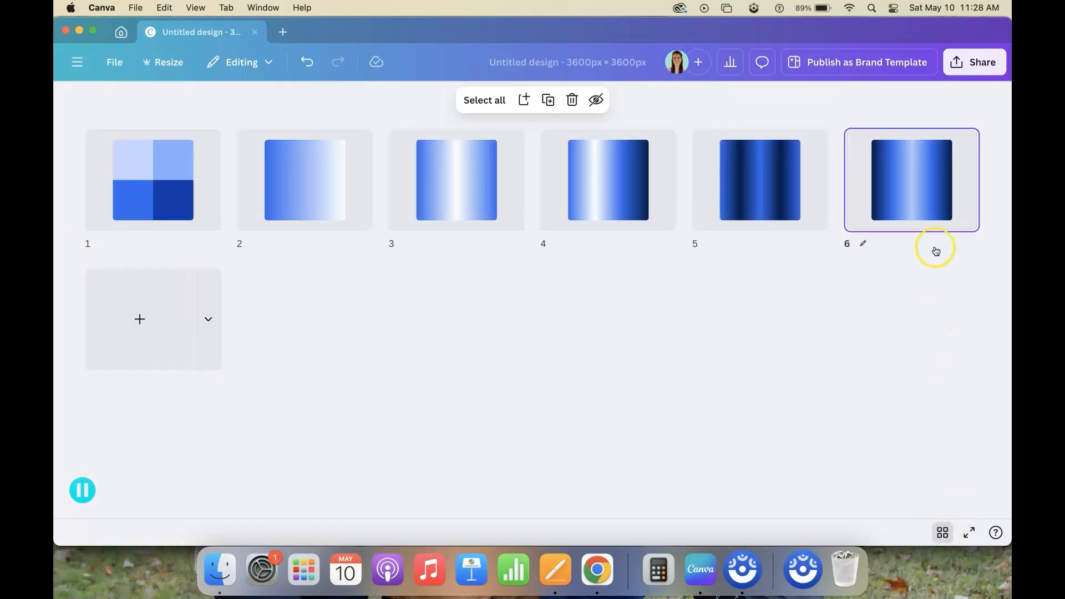
double_click(306, 187)
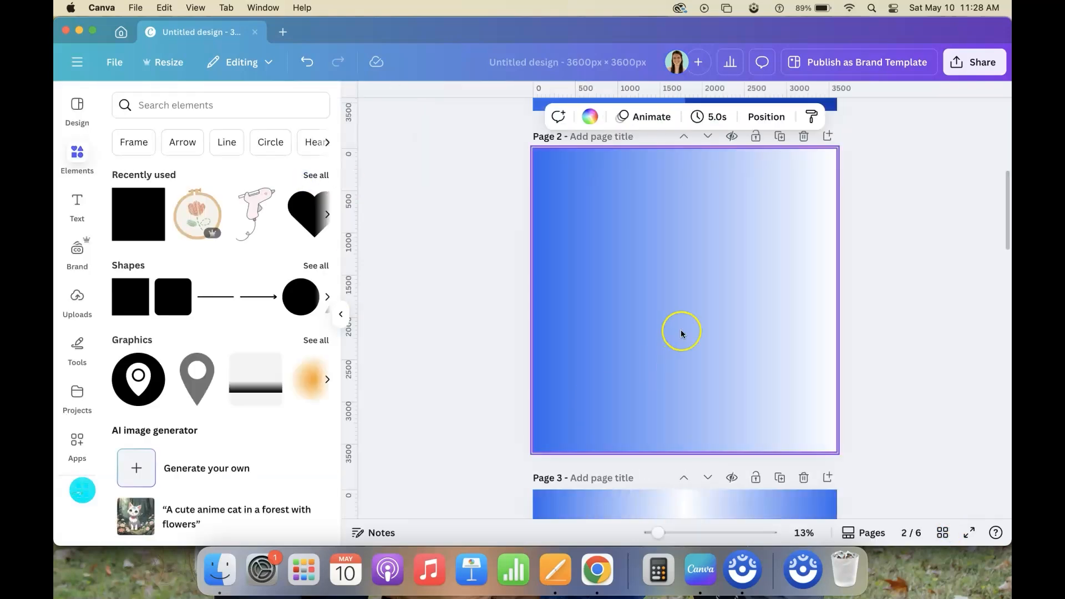
scroll(776, 139, "down", 4)
scroll(776, 138, "down", 3)
left_click(641, 387)
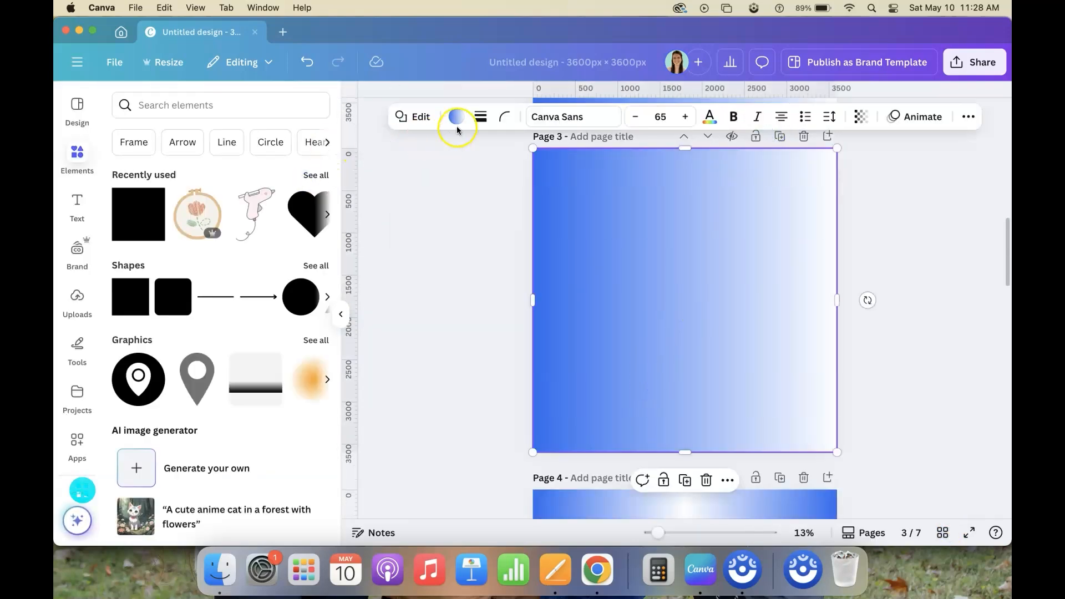
Change the second gradient color of the page 3 square to black #000000
left_click(457, 127)
left_click(203, 237)
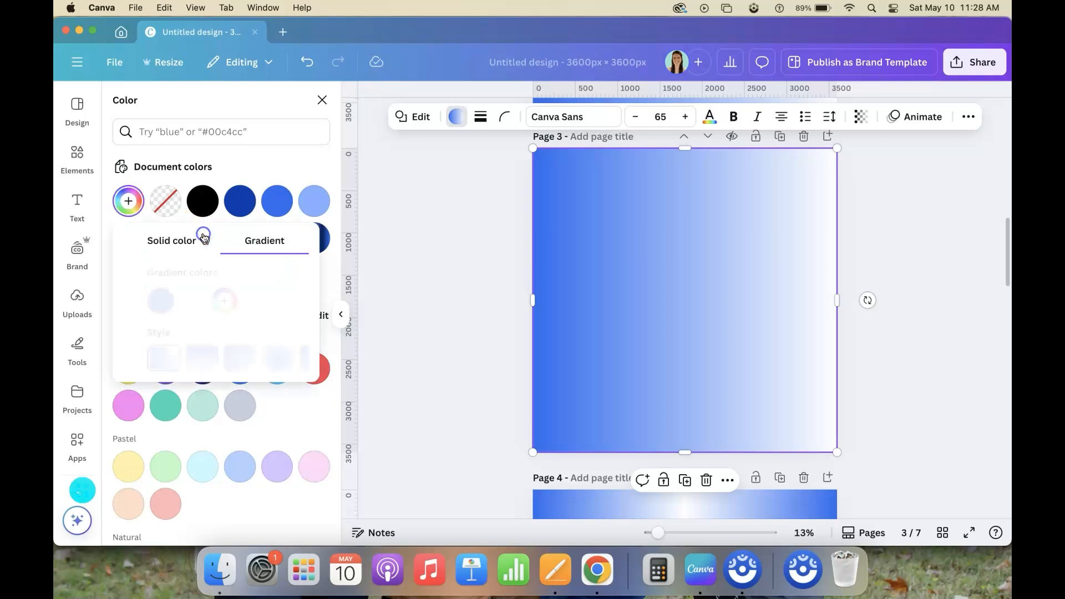
left_click(168, 301)
left_click_drag(313, 380, 367, 420)
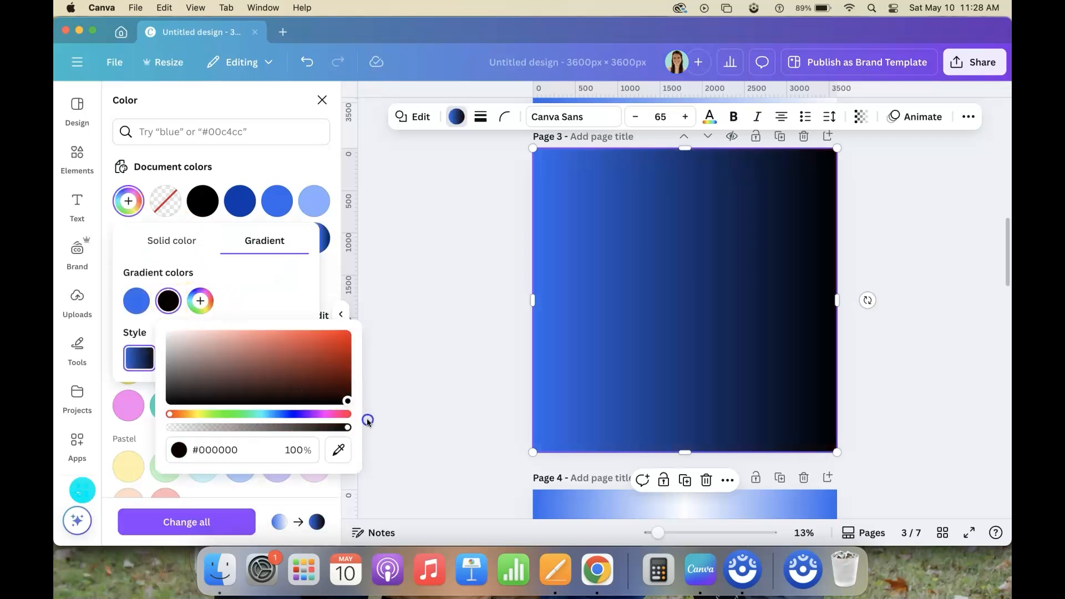
left_click(255, 280)
Duplicate the blue-to-black page 3 and set the new page 4 square to the circular gradient style at 0% 0%
left_click(775, 137)
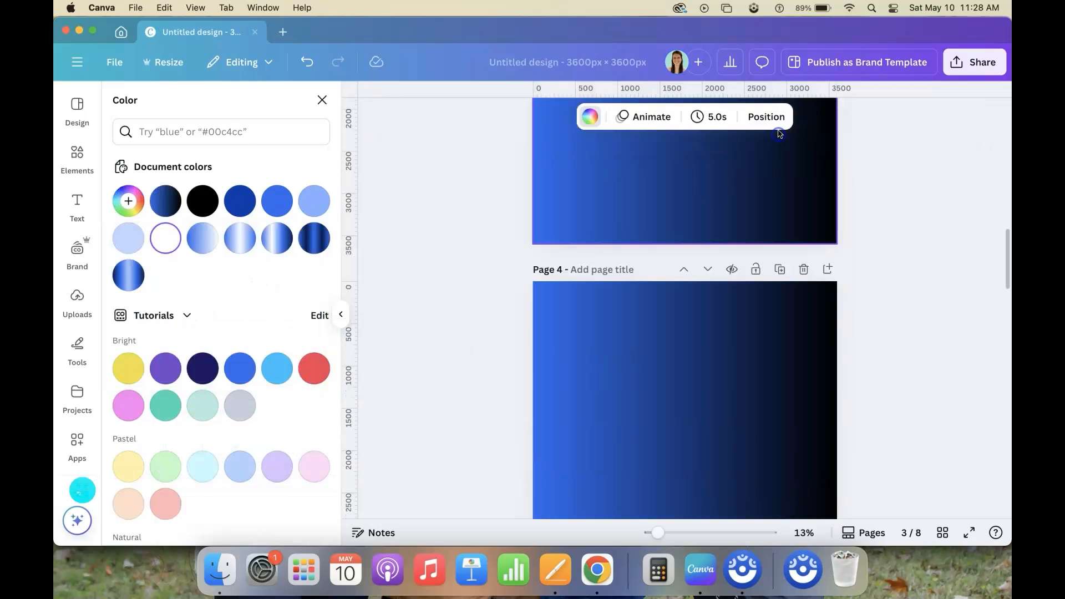
left_click(124, 202)
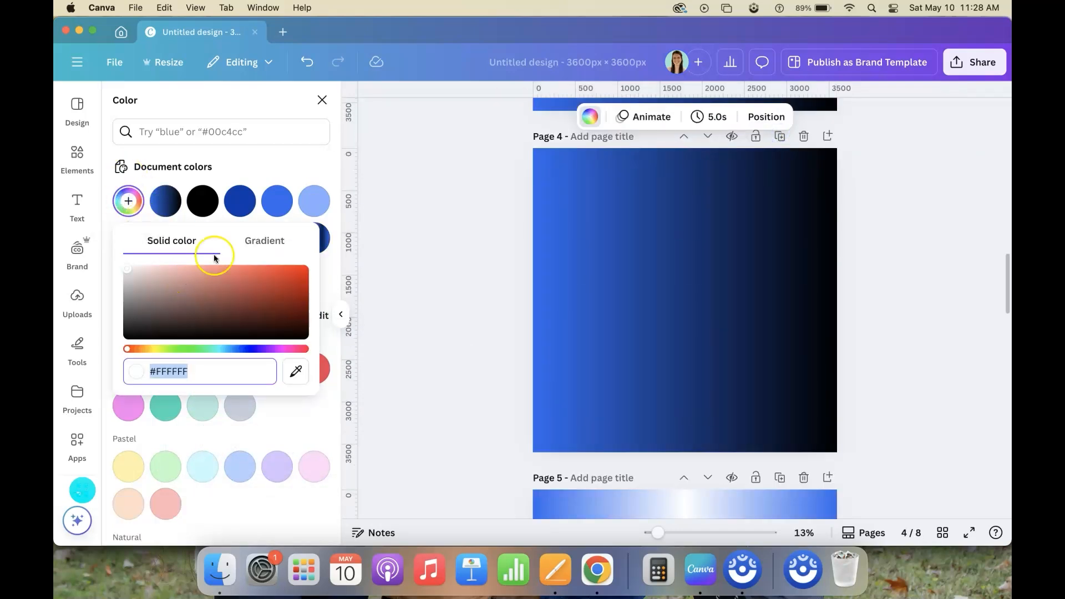
left_click(545, 212)
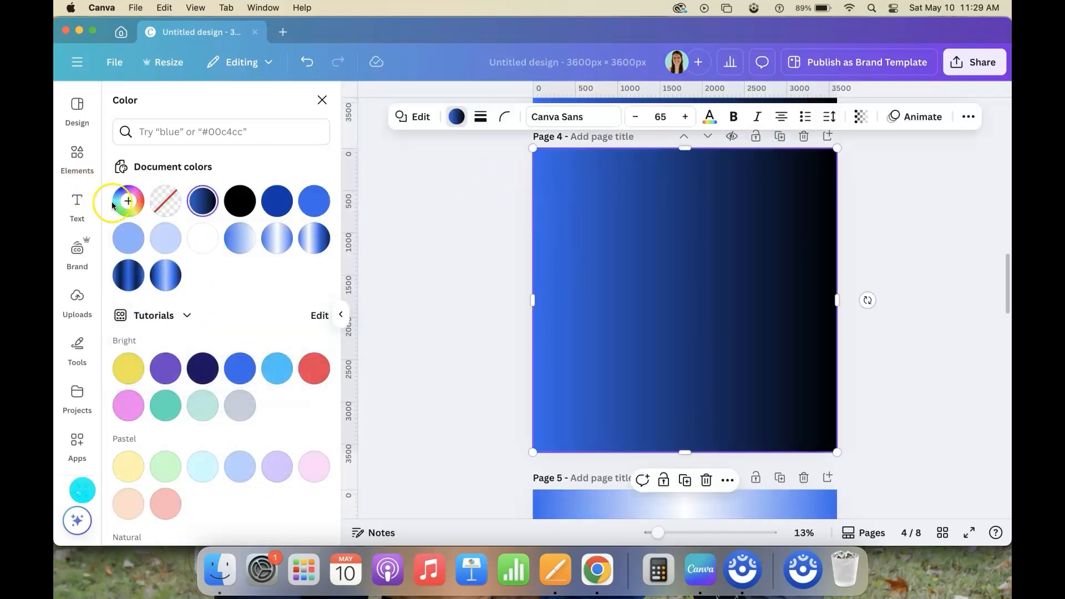
left_click(202, 200)
left_click(254, 358)
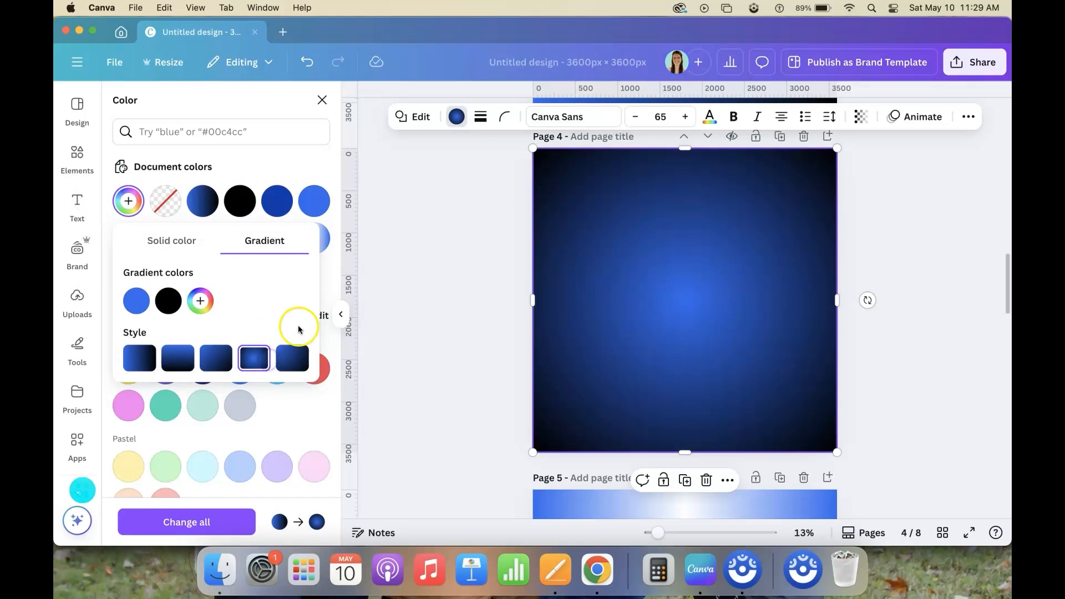
left_click(290, 357)
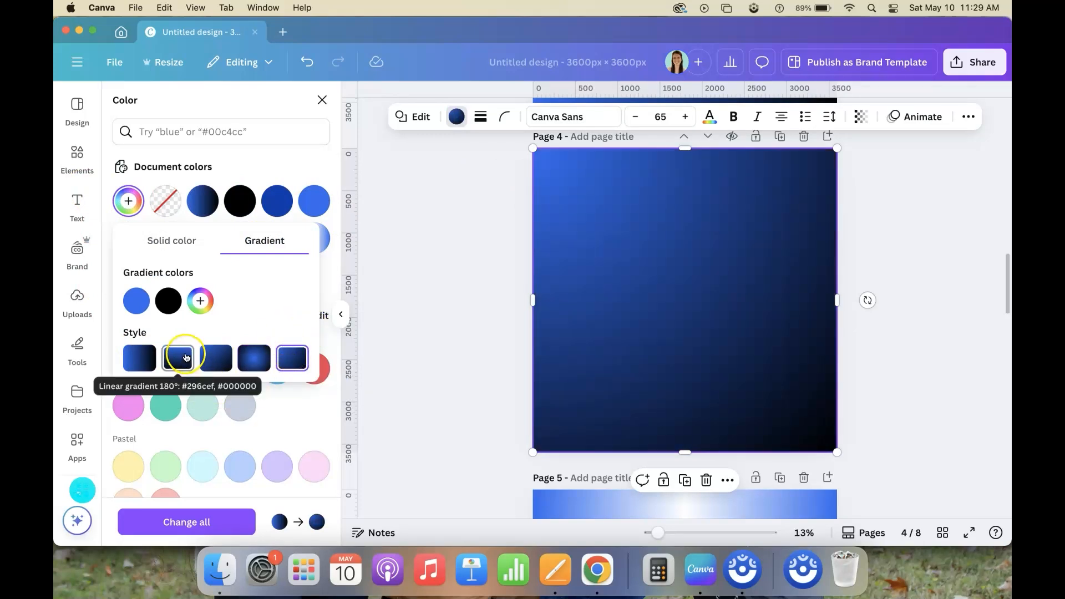
Add black #000000 as the third gradient color on page 4 and set the second color to blue sampled from the first
left_click(201, 300)
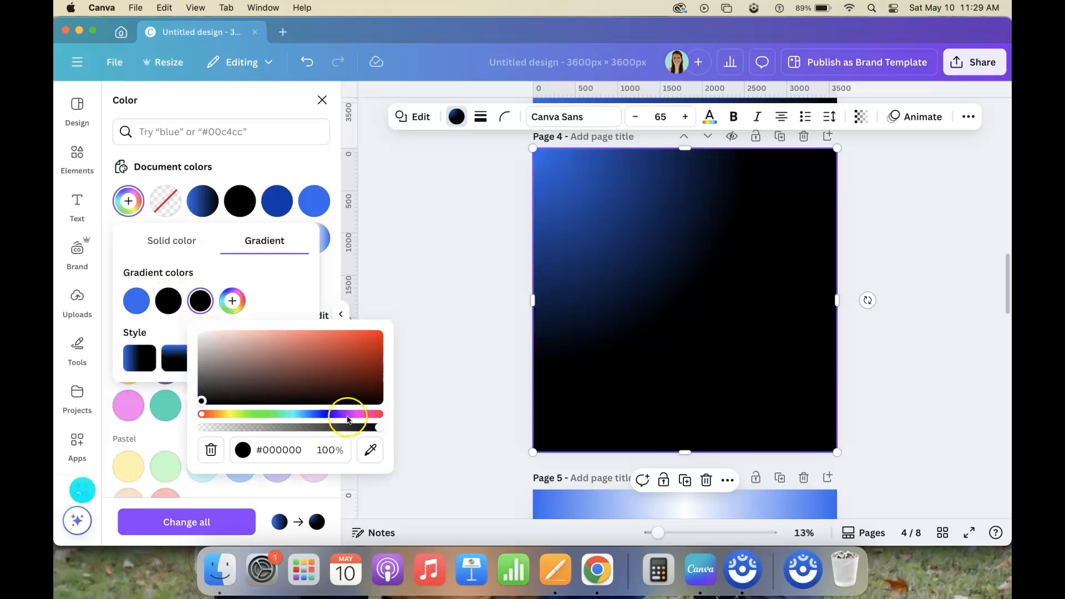
left_click(168, 301)
left_click(341, 455)
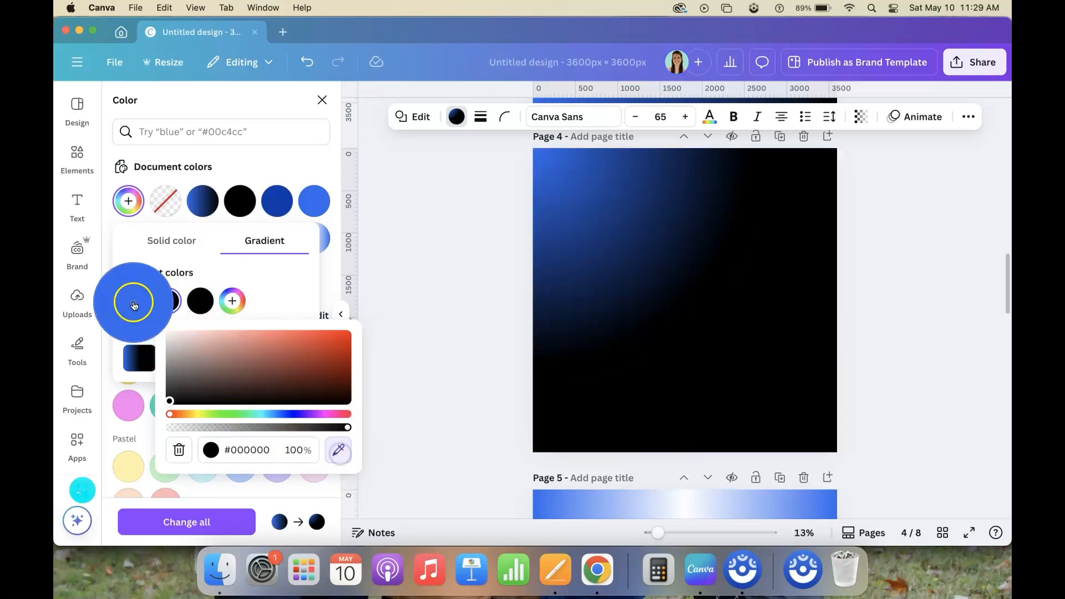
left_click(136, 301)
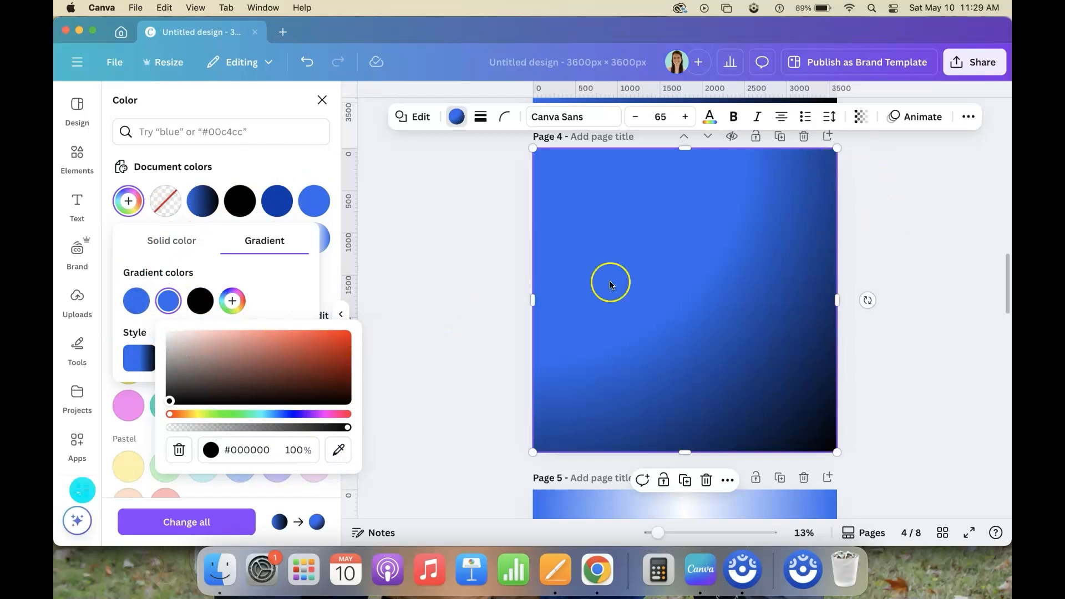
left_click(295, 293)
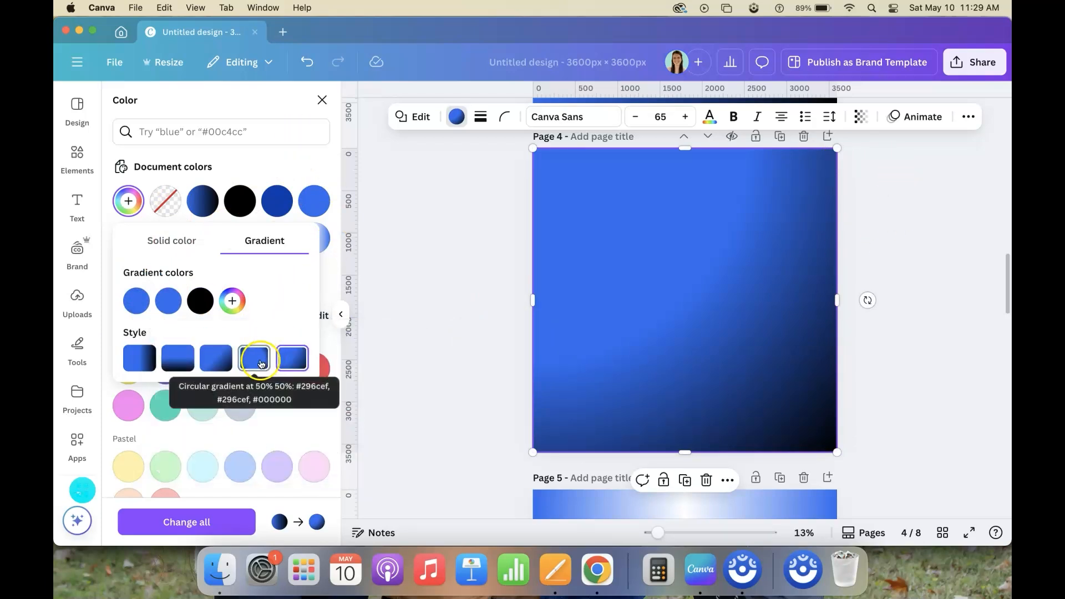
Try the linear and centered circular gradient styles on the page 4 square, then return to the corner circular style
left_click(219, 367)
left_click(178, 358)
left_click(142, 364)
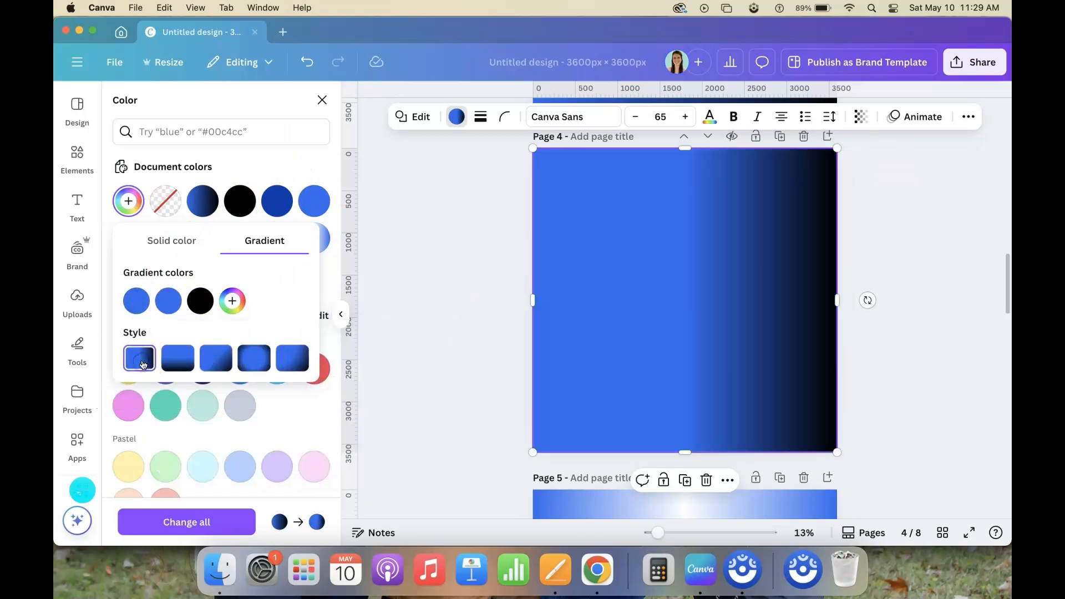
left_click(254, 359)
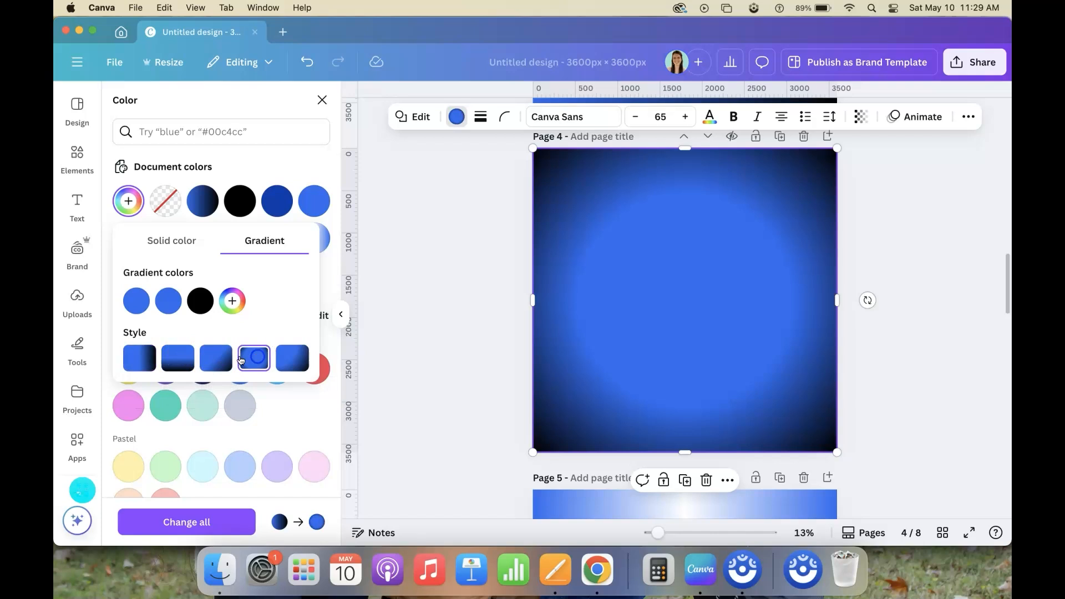
left_click(209, 361)
left_click(294, 362)
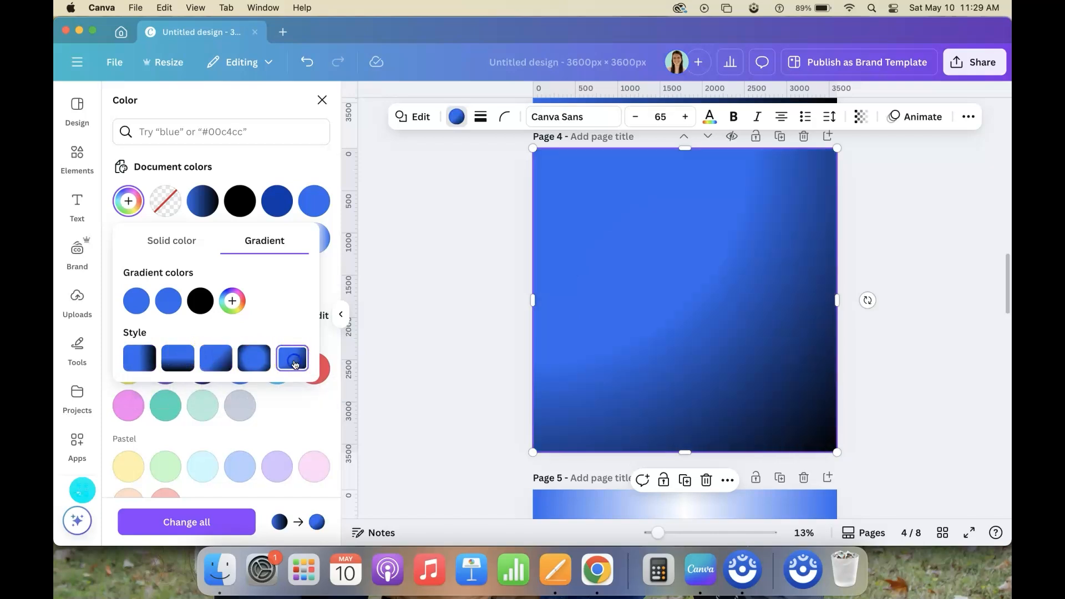
Add a fourth gradient color to the page 4 square, using the blue sampled from its second color
left_click(232, 301)
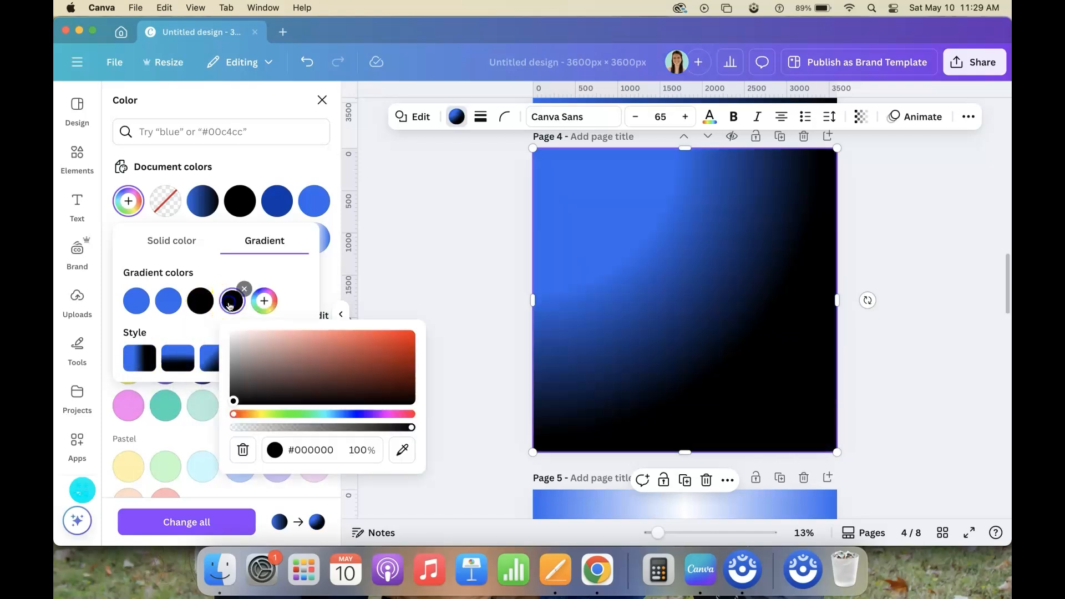
left_click(403, 450)
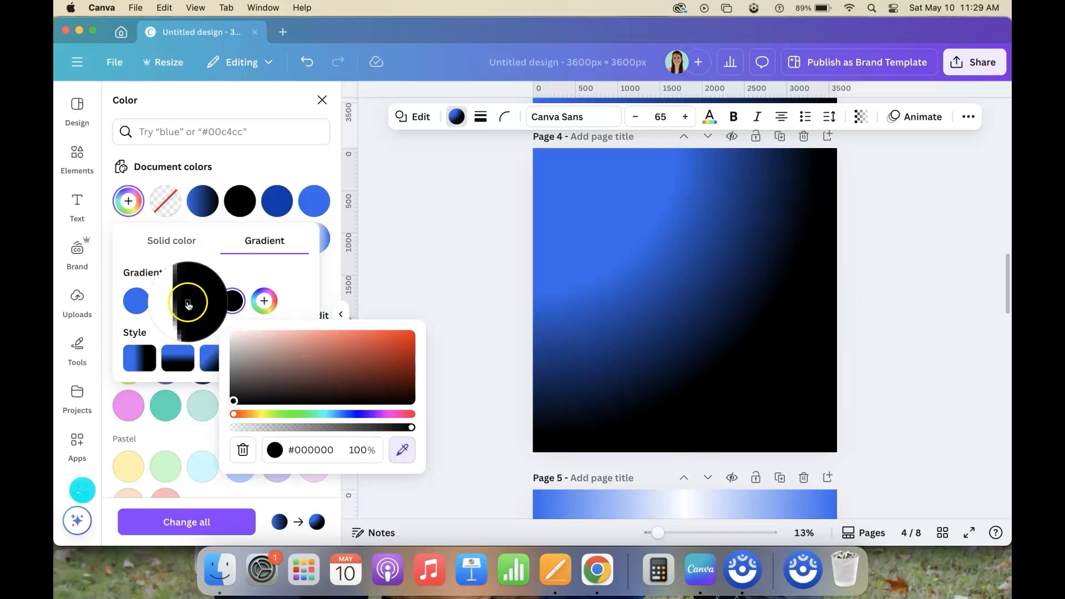
left_click(167, 303)
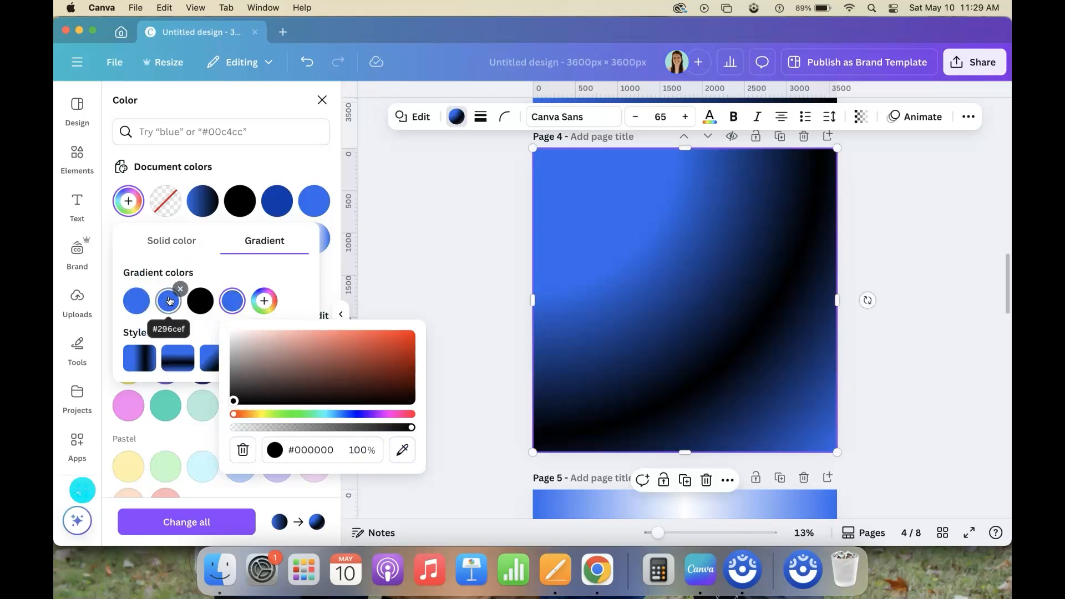
left_click(228, 261)
Set the third gradient color of the page 4 square to blue #2A6BEF and the fourth to black
left_click(234, 303)
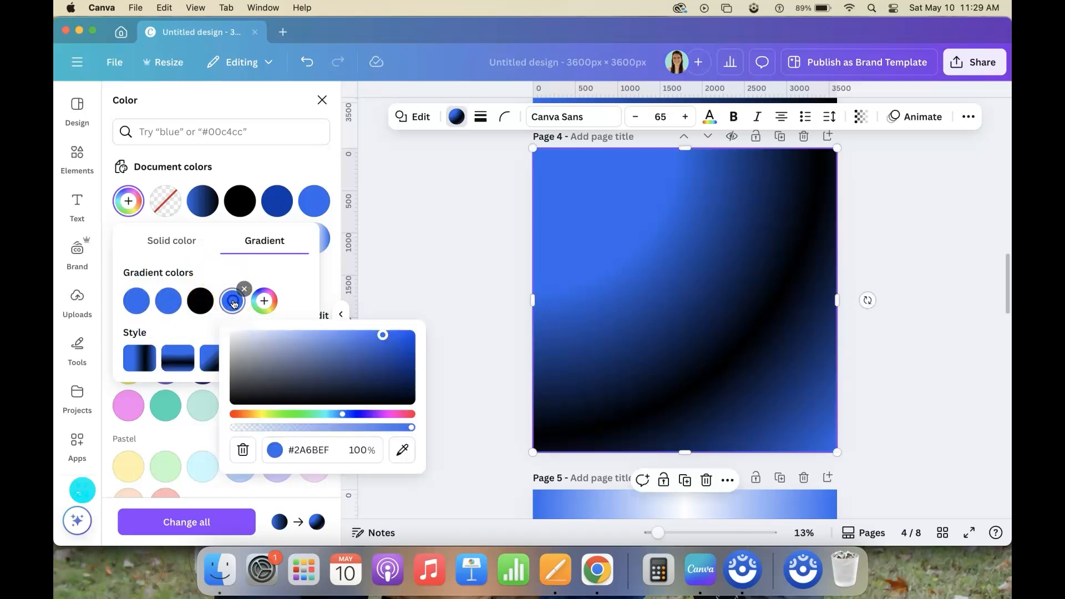
left_click(200, 303)
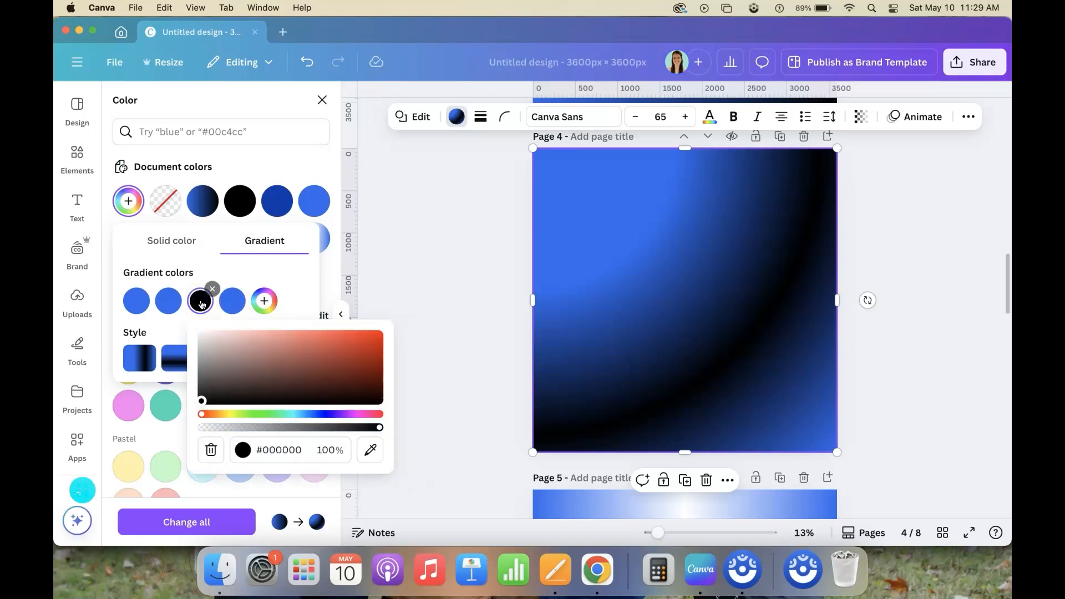
left_click(212, 289)
left_click(229, 300)
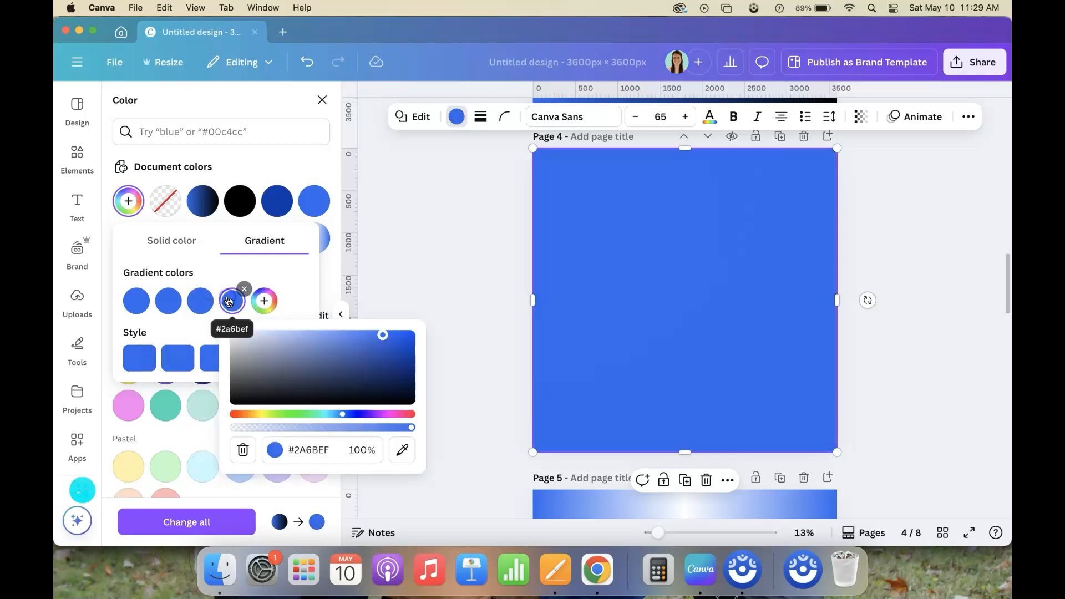
left_click_drag(410, 363, 419, 413)
Set the square's second gradient color to blue #0E4CC6 and darken the third to about #063AA2
left_click(201, 301)
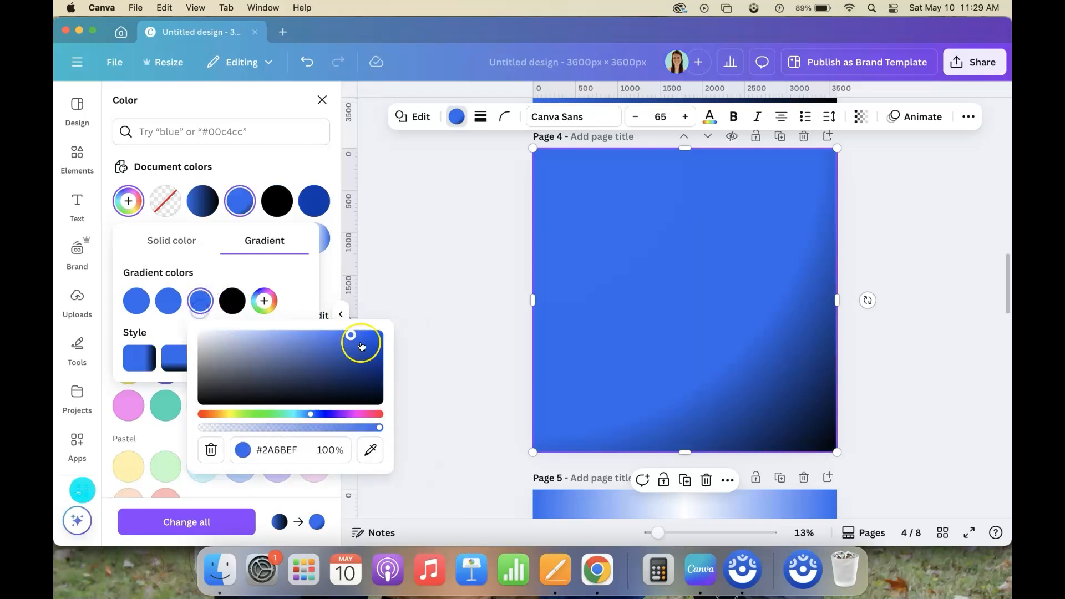
left_click_drag(358, 338, 372, 349)
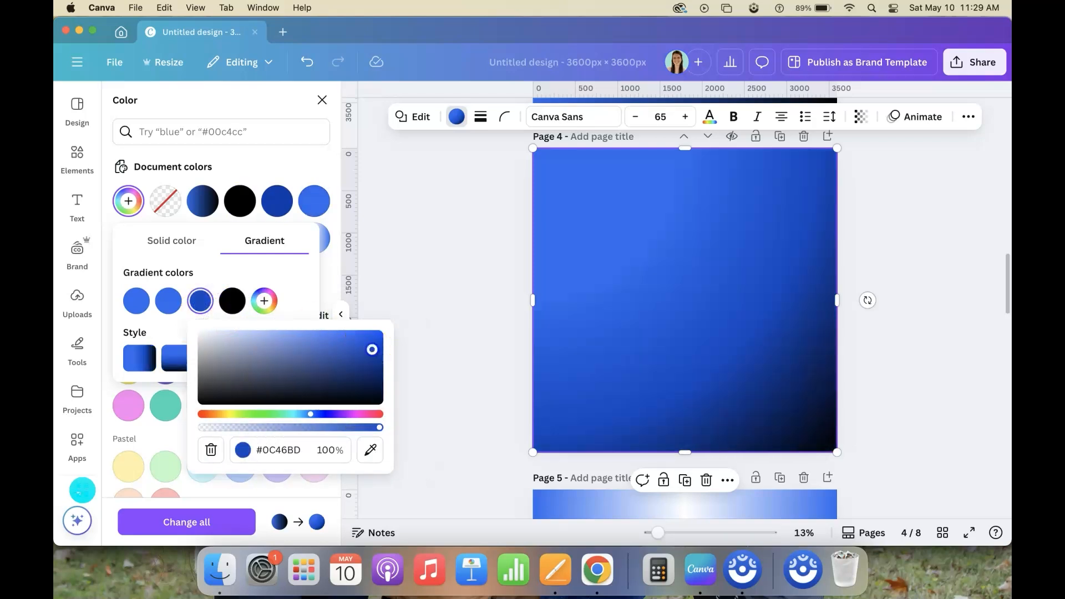
left_click(168, 301)
left_click(341, 340)
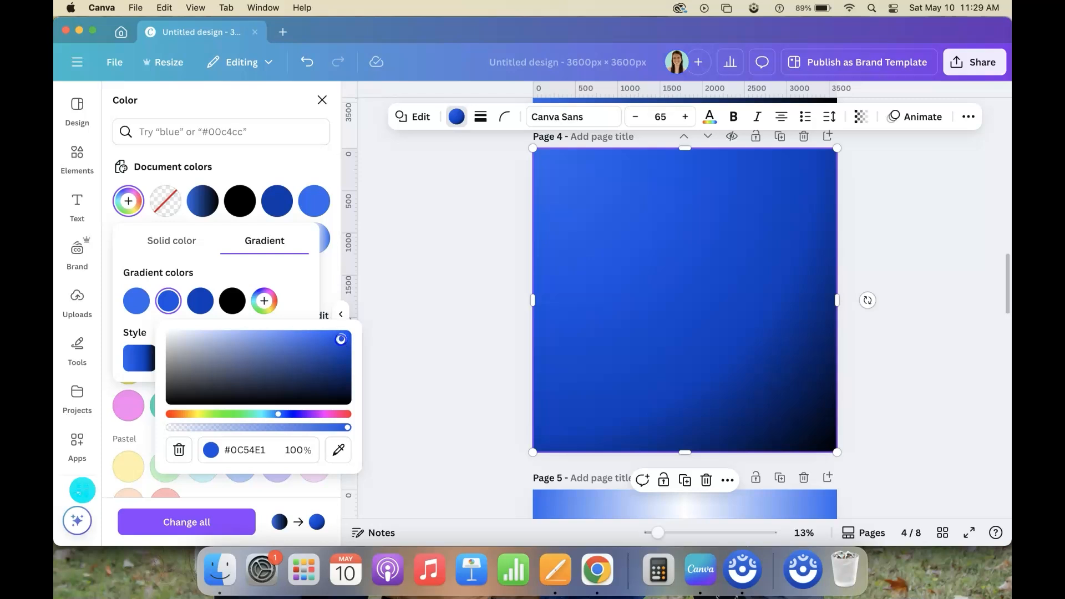
left_click_drag(341, 340, 338, 346)
left_click(200, 301)
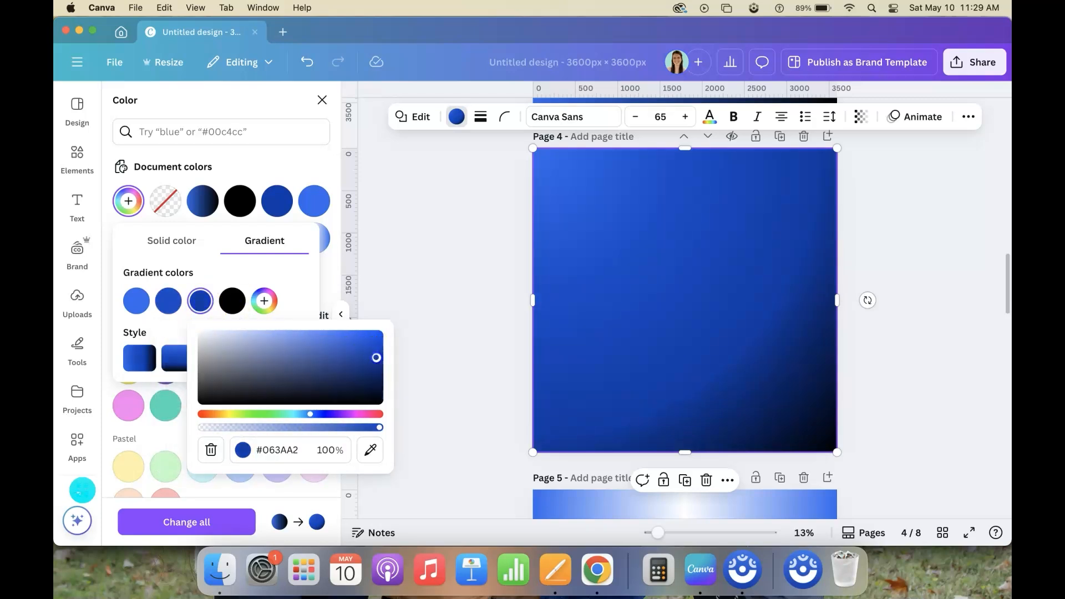
Lighten the first gradient color to a light blue and set the second gradient color to #1D5FE1
left_click(136, 301)
left_click(285, 337)
left_click_drag(280, 335, 233, 331)
left_click(168, 301)
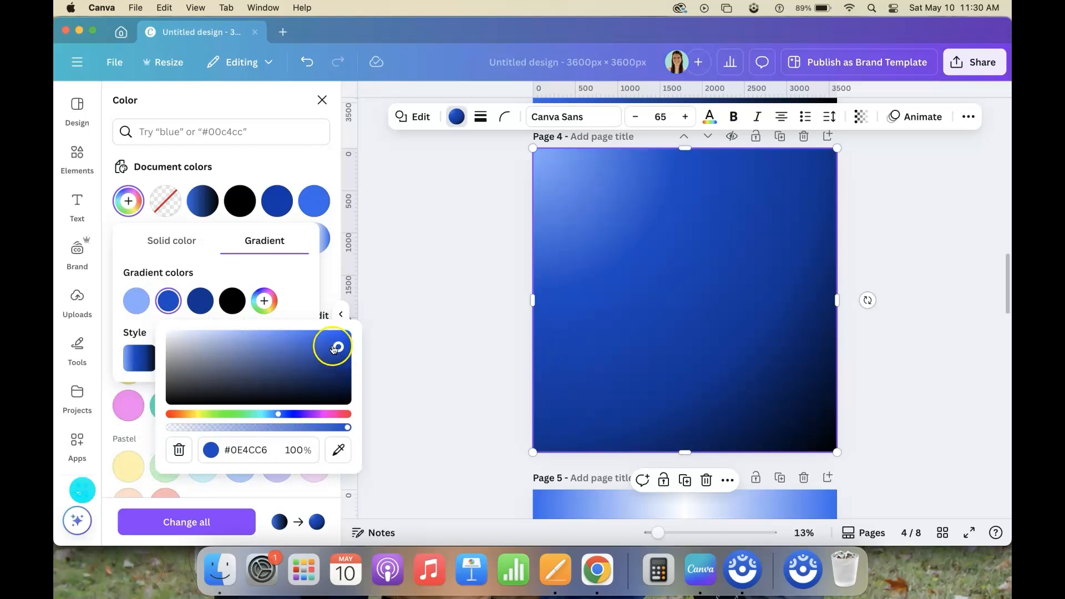
left_click_drag(339, 353, 318, 340)
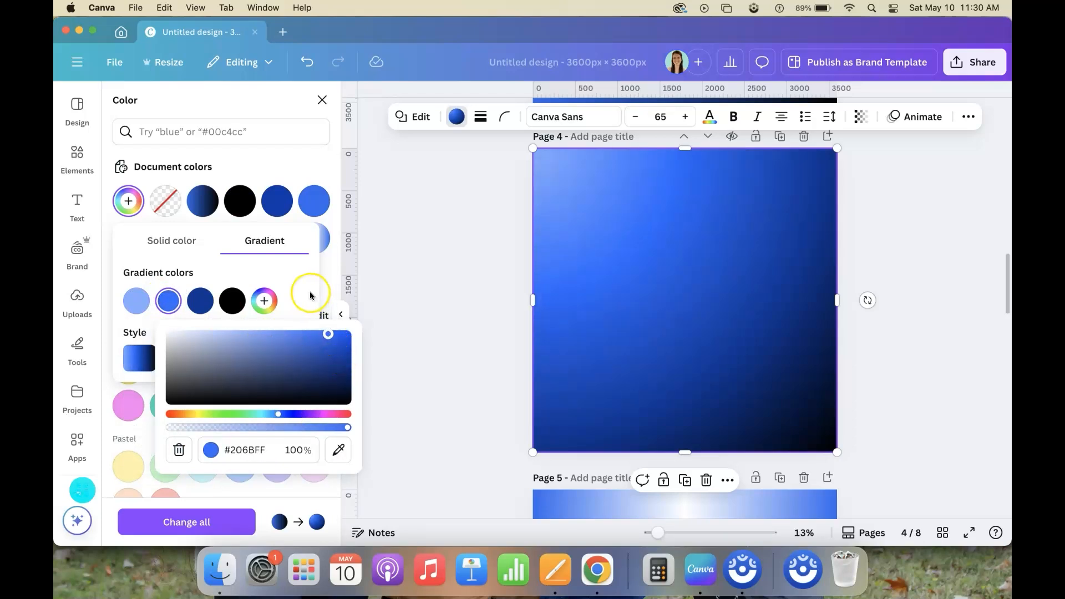
left_click(138, 319)
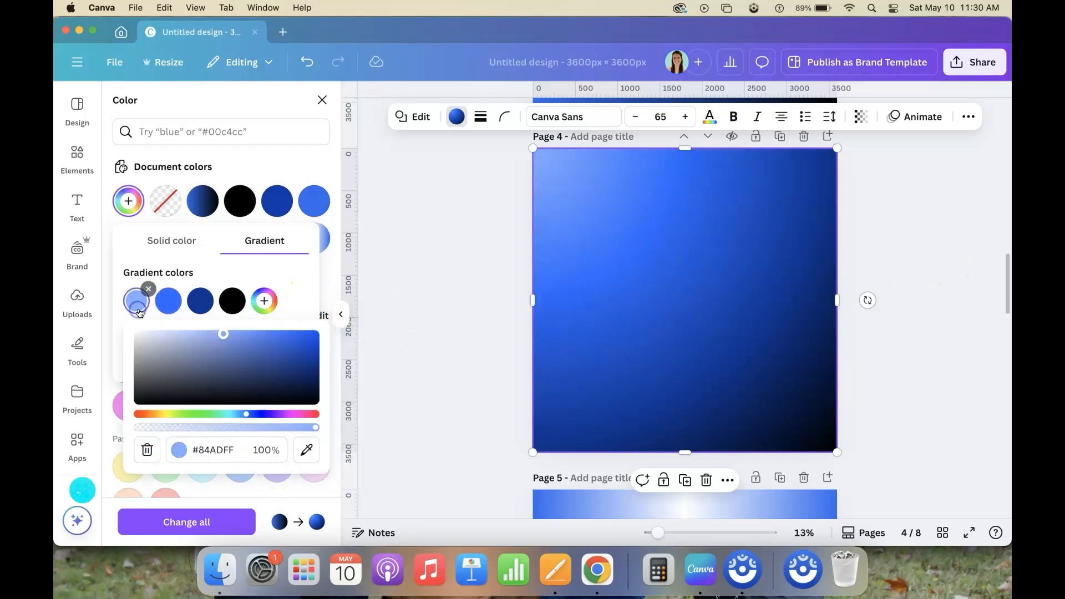
left_click(239, 334)
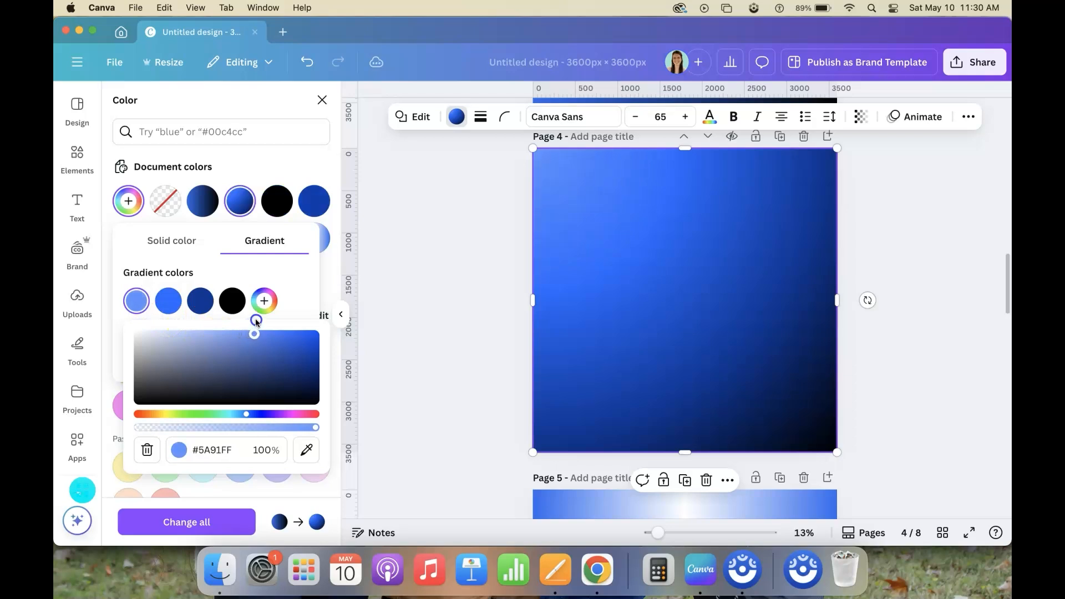
left_click(207, 333)
left_click_drag(212, 306, 248, 303)
left_click(168, 300)
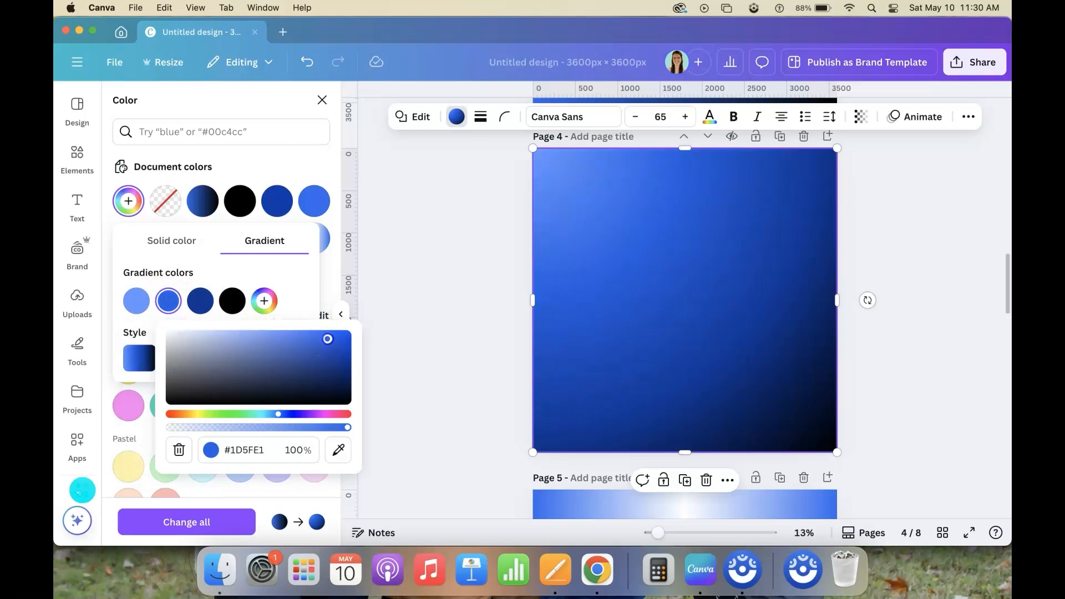
left_click(313, 283)
Compare the two linear gradient styles on the page 4 square and apply the diagonal style
left_click(139, 355)
left_click(178, 355)
left_click(219, 363)
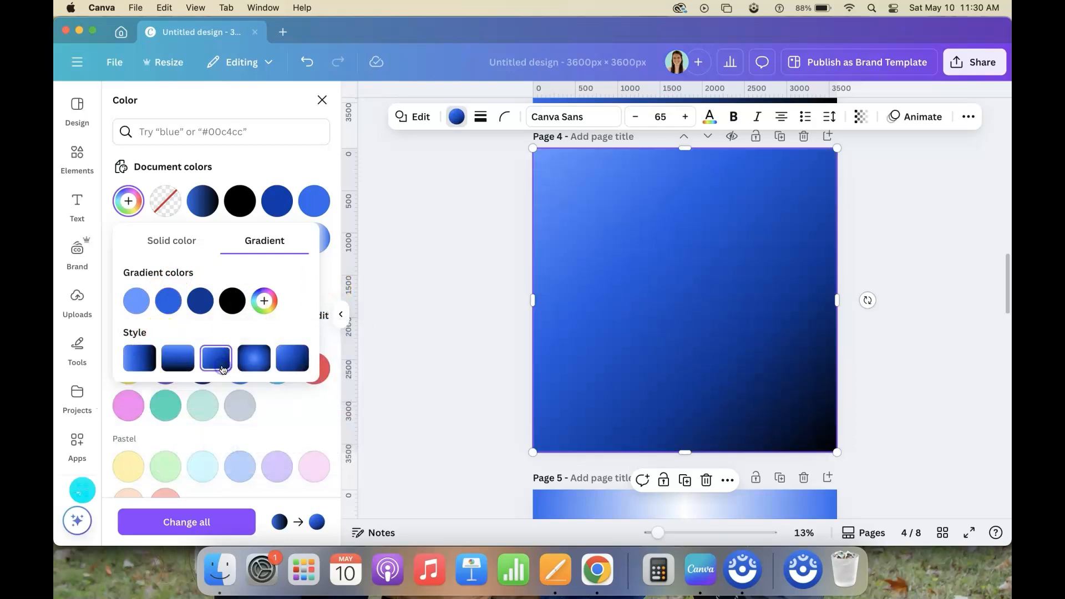
left_click(494, 327)
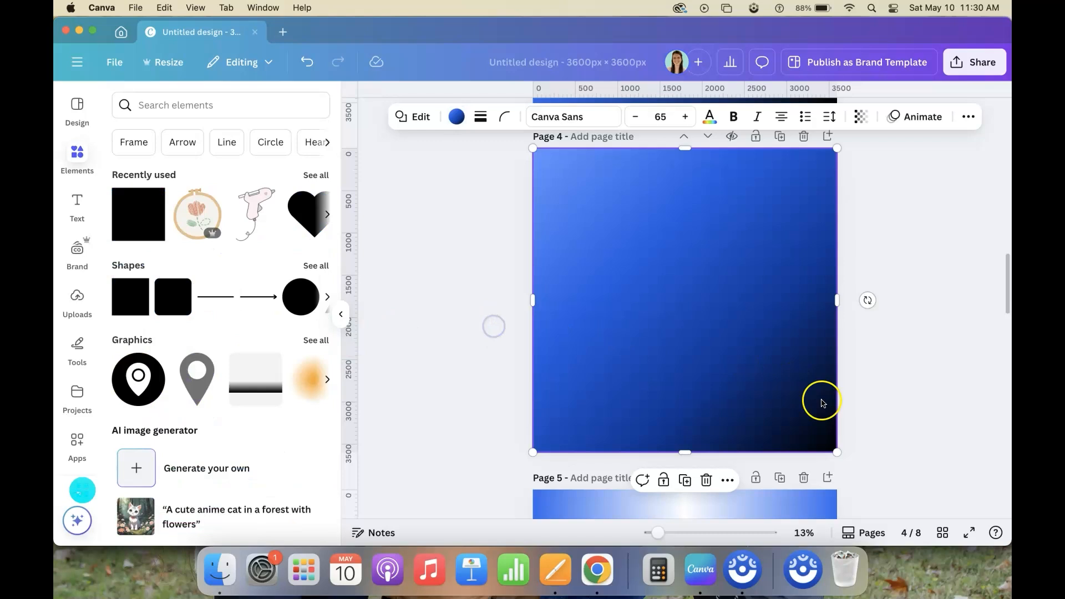
Go to page 1 with the four blue blocks through the grid overview and duplicate the page
left_click(943, 533)
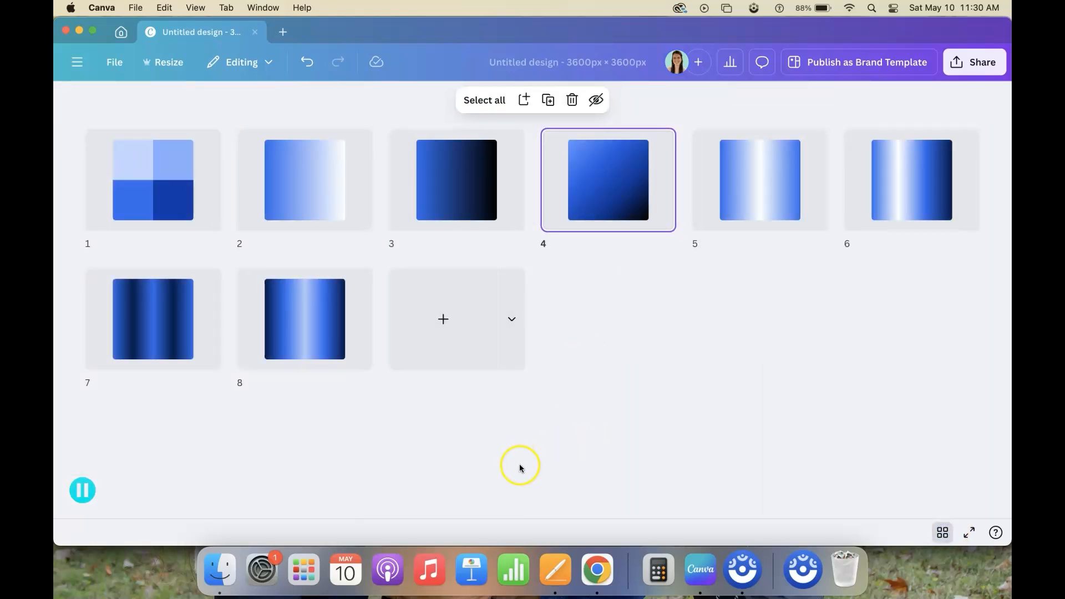
double_click(182, 198)
left_click_drag(469, 181, 849, 416)
left_click(971, 382)
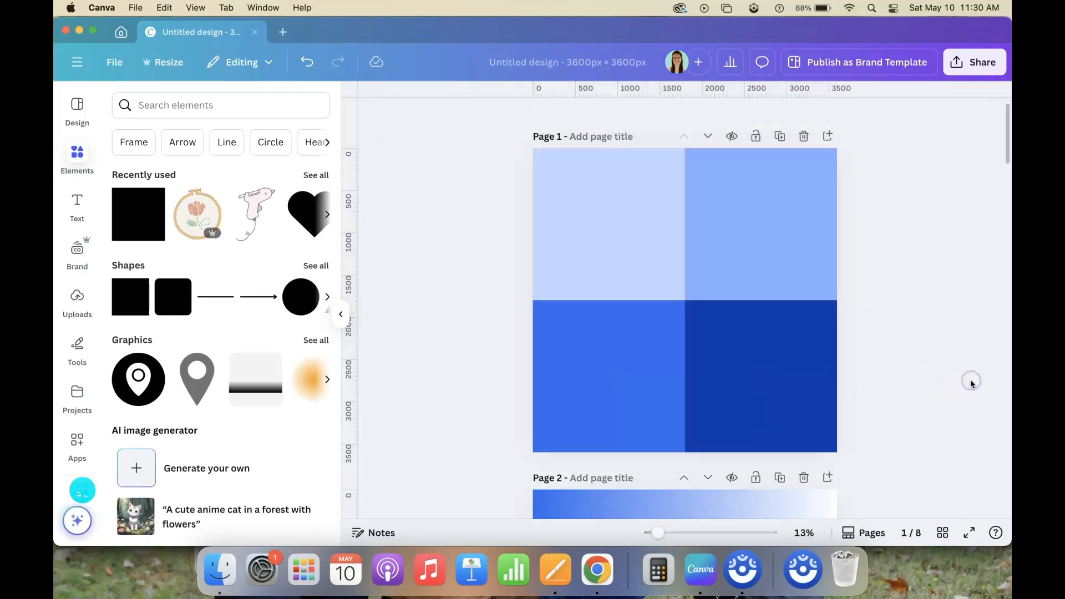
left_click(780, 136)
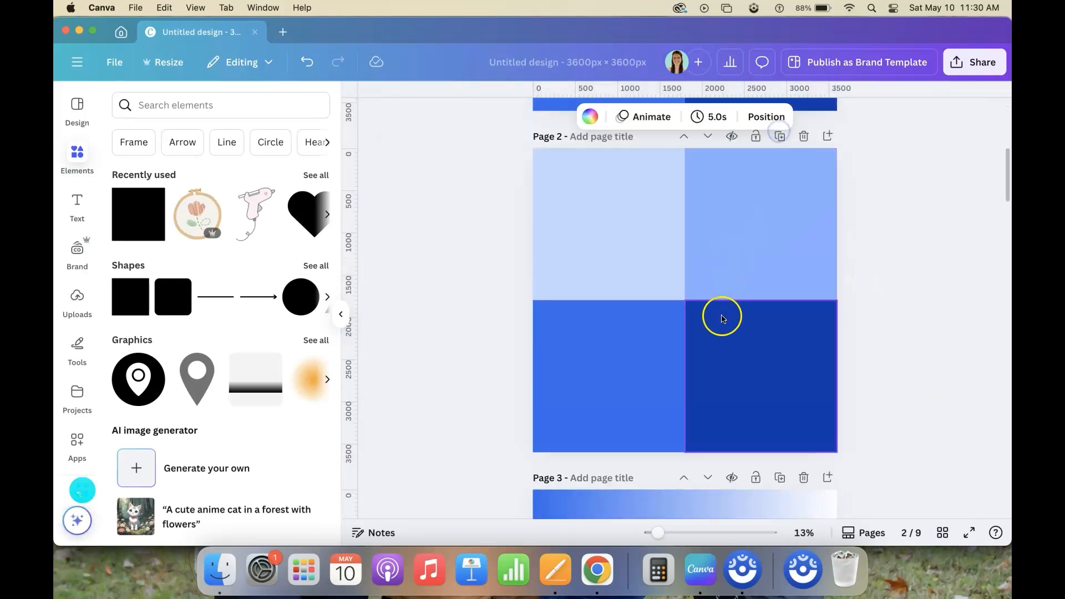
Recolor the other three squares on the duplicated page 2 with blue #296cef to match the lower-left square
left_click(610, 245)
left_click(461, 118)
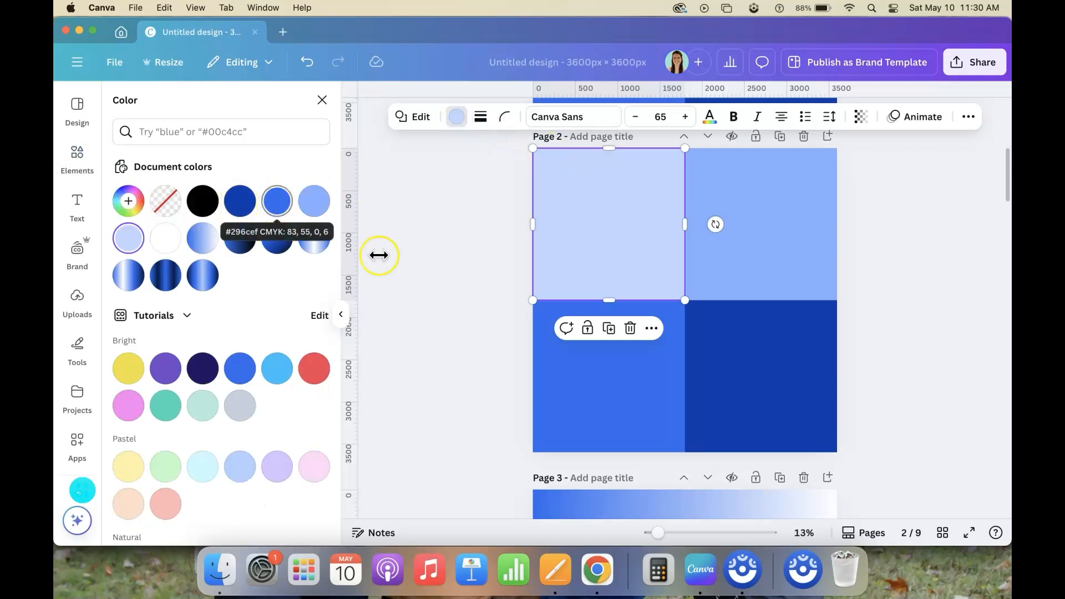
left_click(538, 364)
left_click(555, 204)
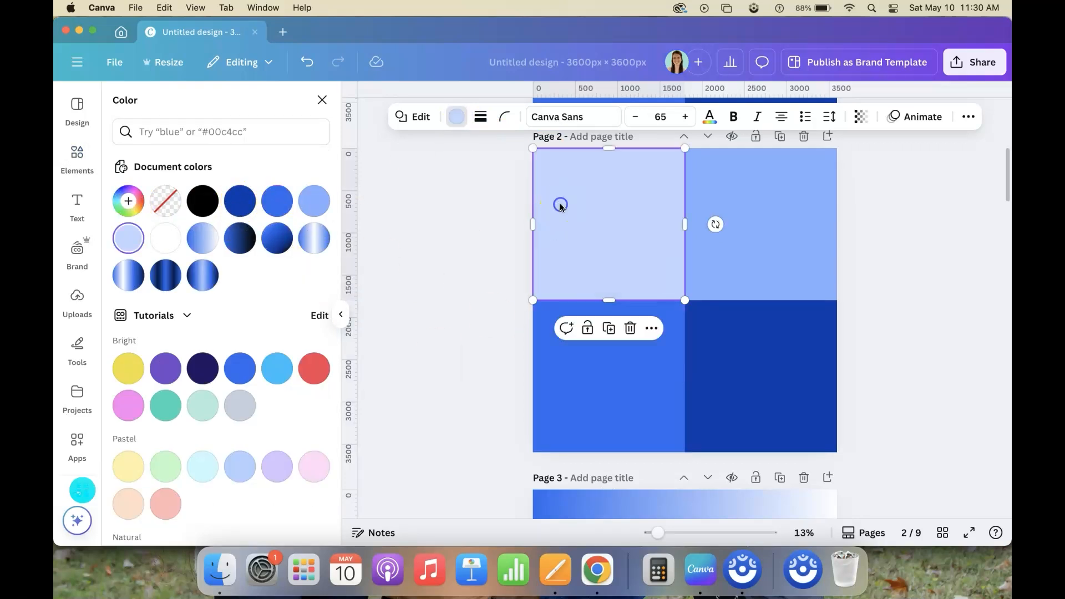
left_click(277, 201)
left_click(804, 251)
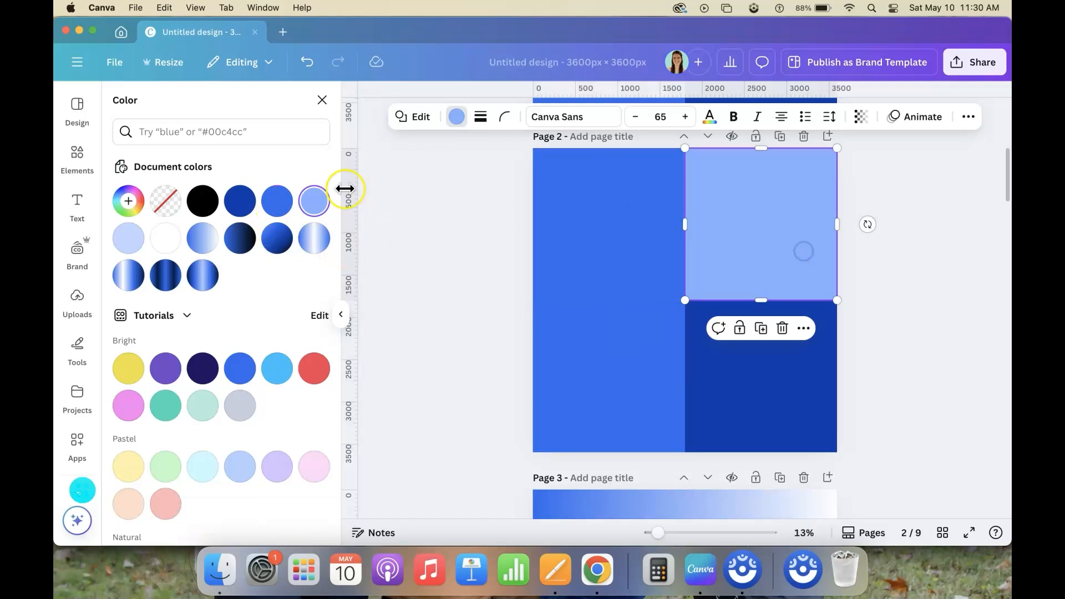
left_click(277, 201)
left_click(827, 369)
left_click(273, 200)
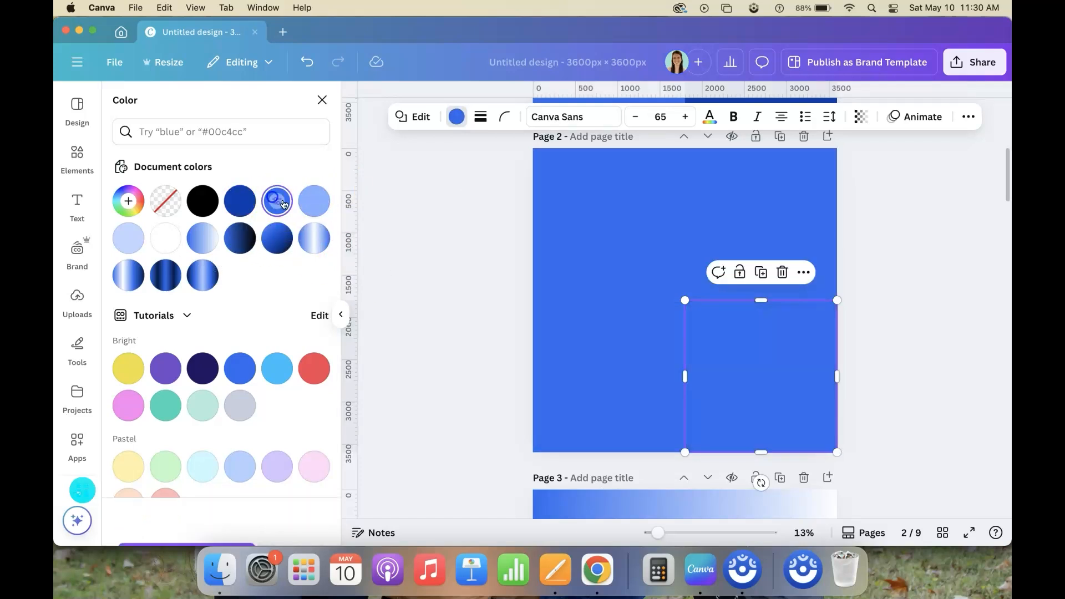
left_click(796, 427)
left_click(938, 394)
Select all four squares on page 2 and scale them together to fill only the page's upper-left quarter
left_click_drag(852, 458, 530, 185)
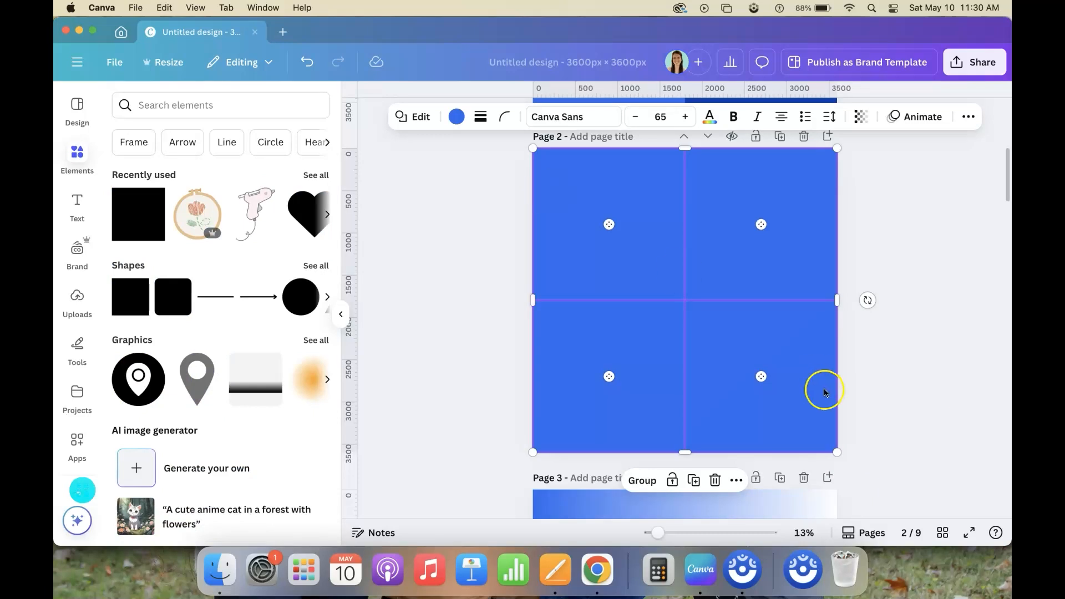
left_click_drag(838, 451, 689, 298)
left_click(758, 282)
Place copies of the four-square set in the other three page quarters to build a 4 × 4 grid
left_click(668, 252)
left_click_drag(668, 252, 817, 253)
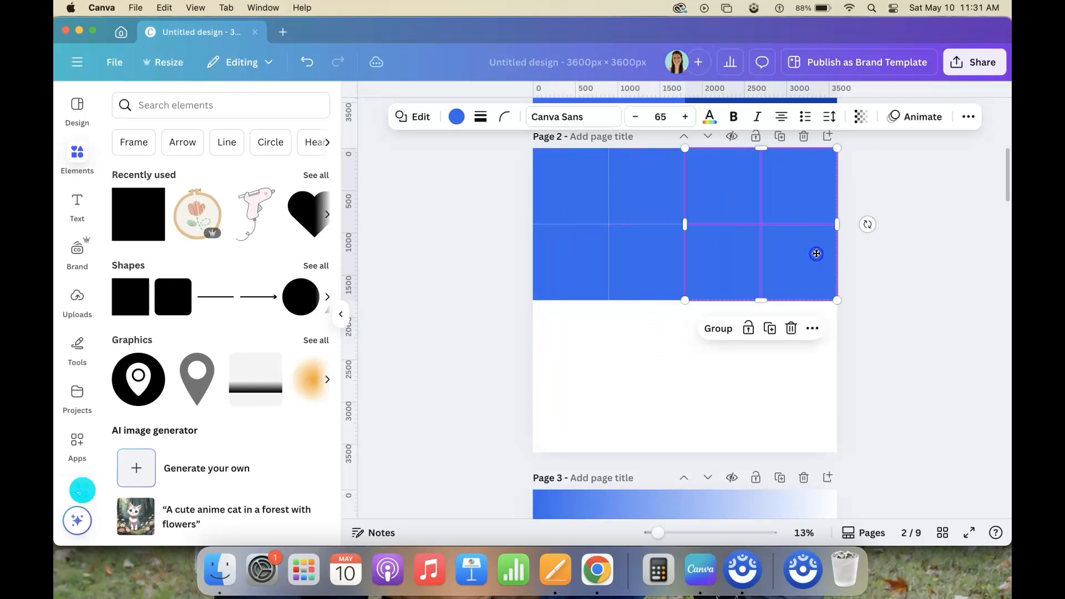
left_click_drag(654, 185, 654, 336)
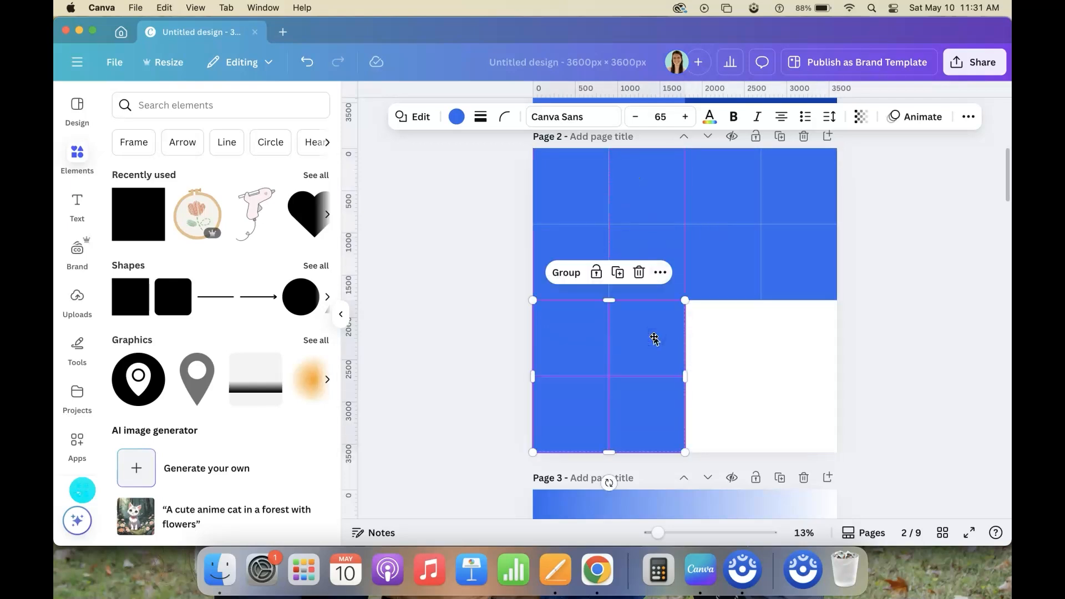
key("super+v")
left_click_drag(635, 182, 784, 335)
left_click(913, 271)
Fill the first square of the grid's top row with light blue #89B1FF
left_click(564, 179)
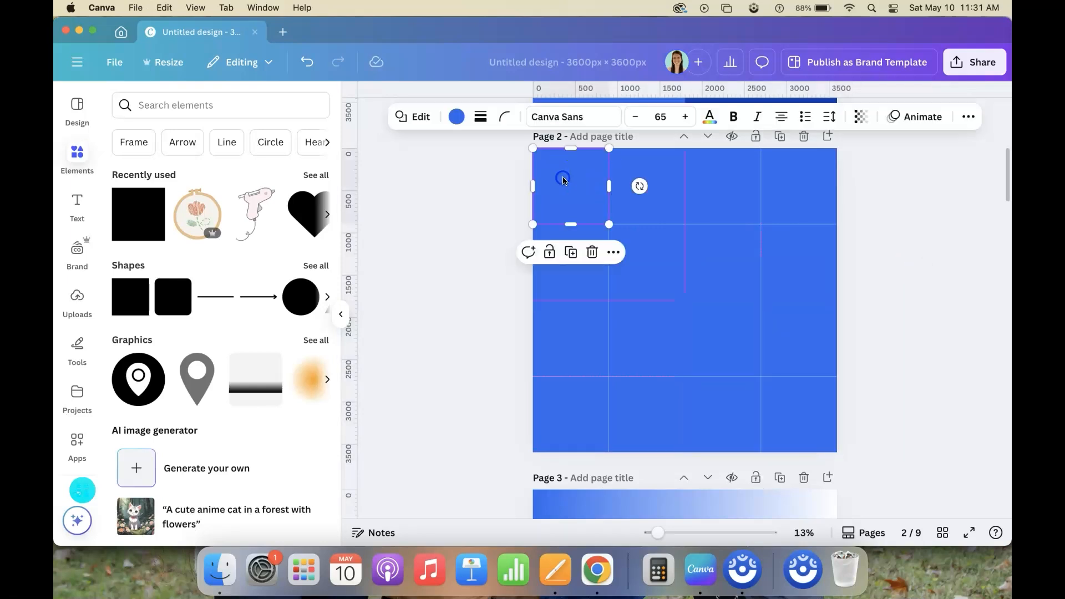
left_click(456, 116)
left_click(128, 201)
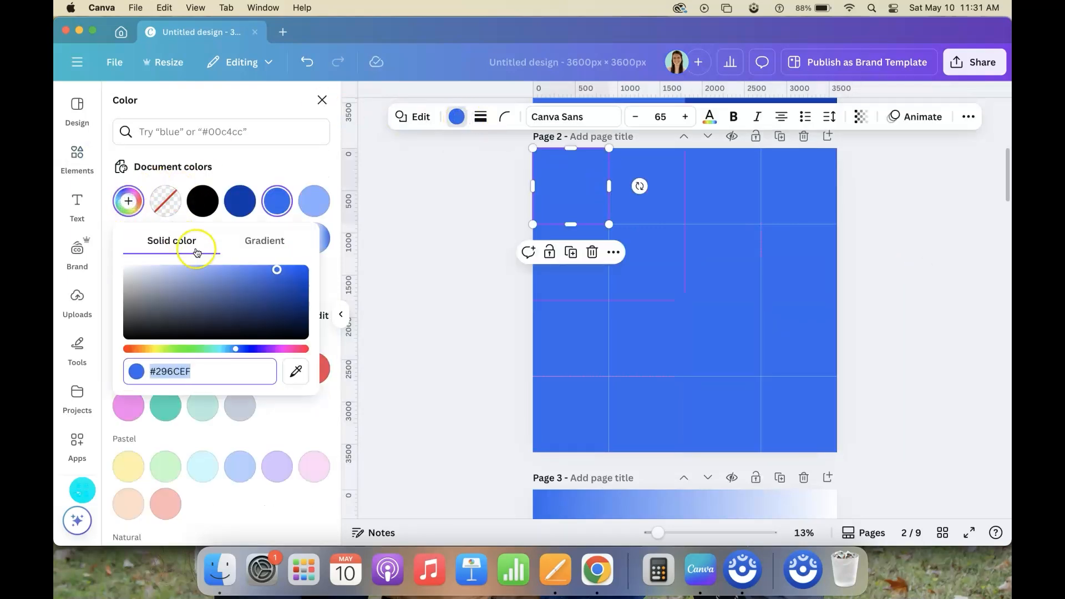
left_click(179, 269)
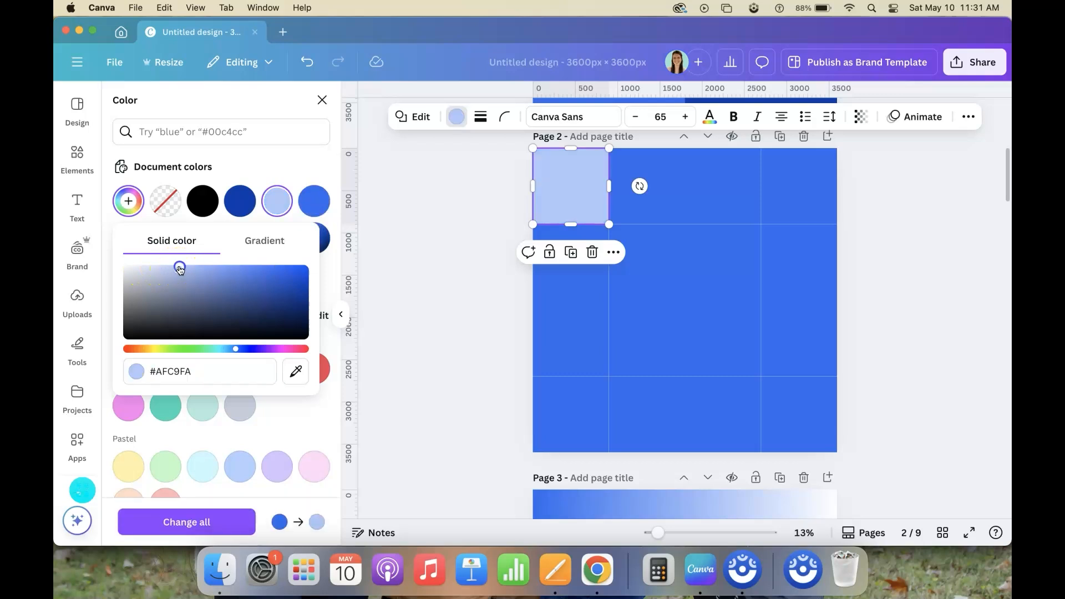
left_click_drag(179, 258, 220, 251)
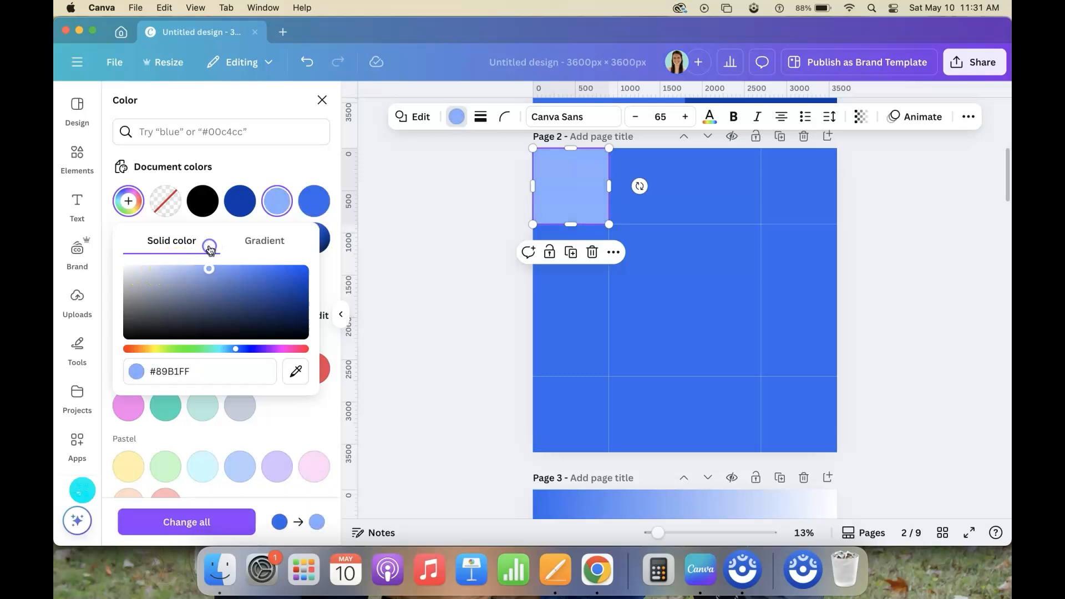
Fill the third square of the grid's top row with a darker solid blue
left_click(720, 173)
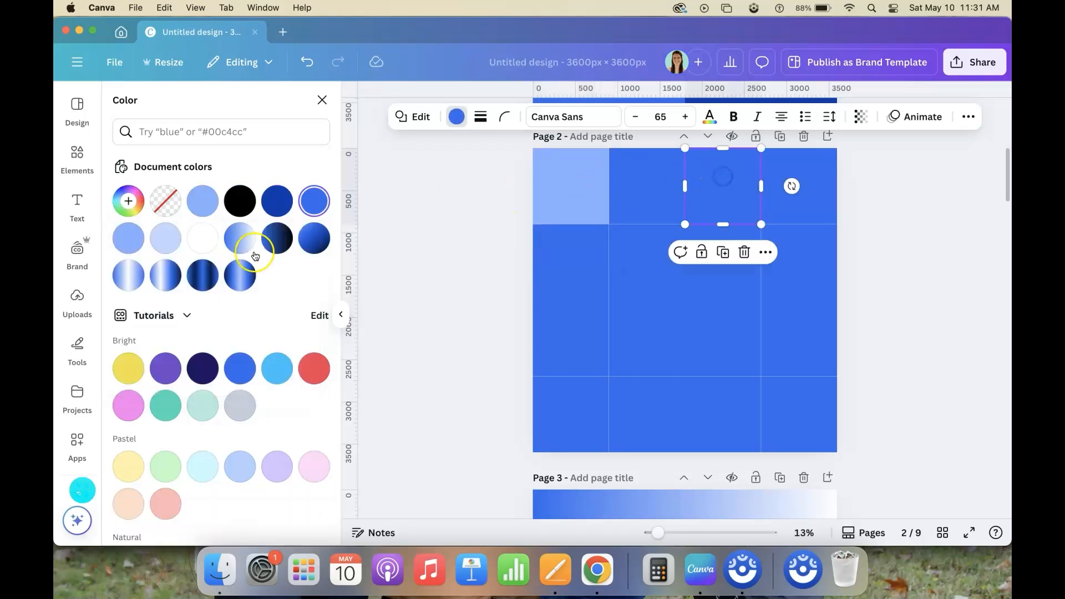
left_click(130, 205)
mouse_move(277, 272)
left_mouse_down()
mouse_move(312, 270)
mouse_move(333, 288)
left_mouse_up()
left_click(828, 215)
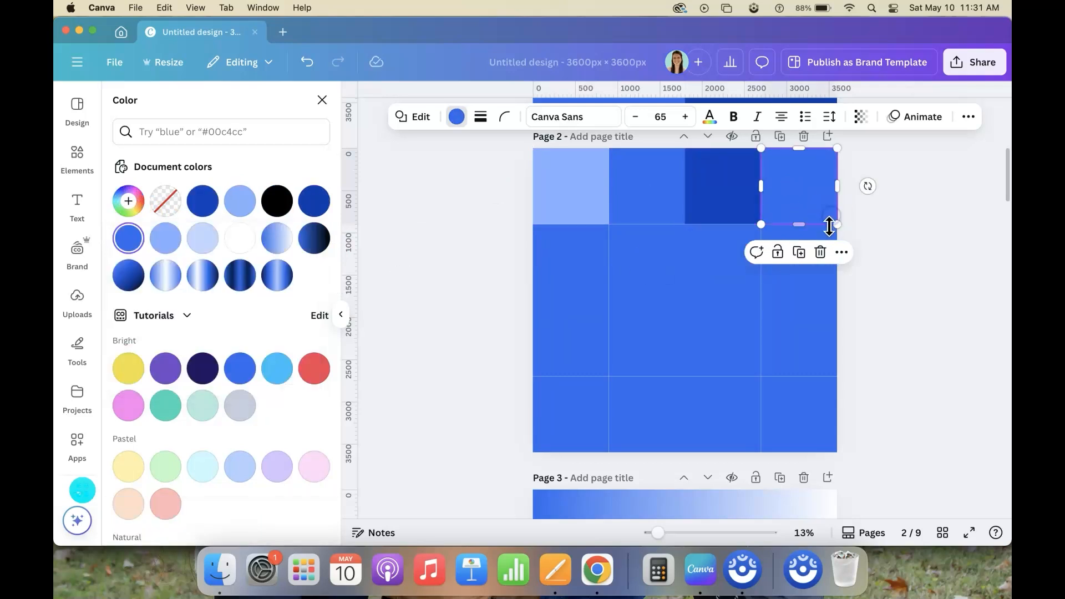
Fill the second square of the second row with navy #001D57 and the first square of the third row with #001237
left_click(651, 269)
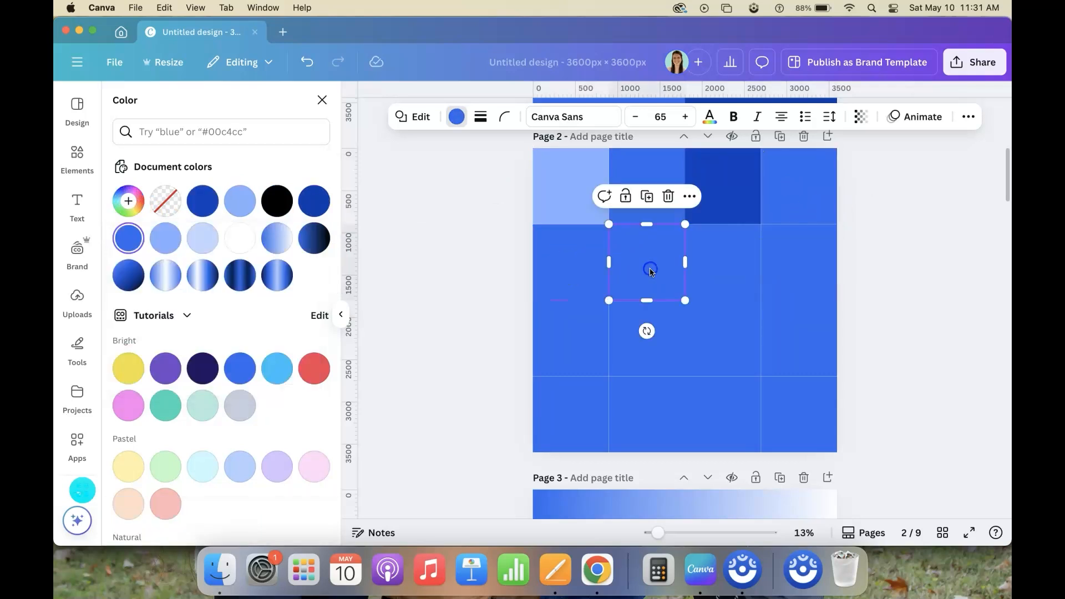
left_click(128, 201)
mouse_move(173, 278)
left_mouse_down()
mouse_move(298, 297)
mouse_move(314, 316)
left_mouse_up()
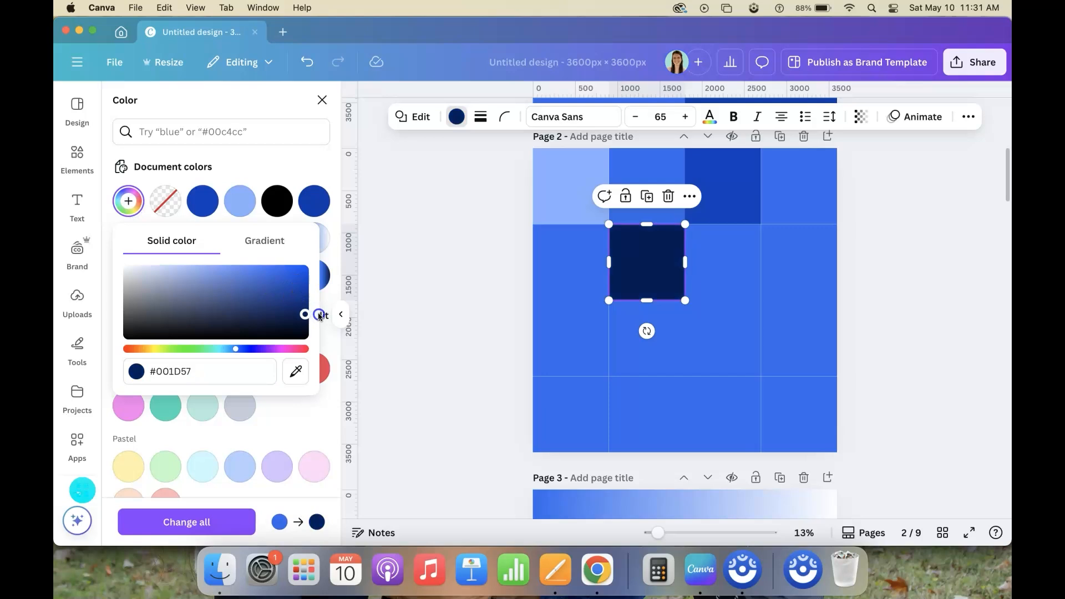
left_click(578, 351)
left_click(128, 201)
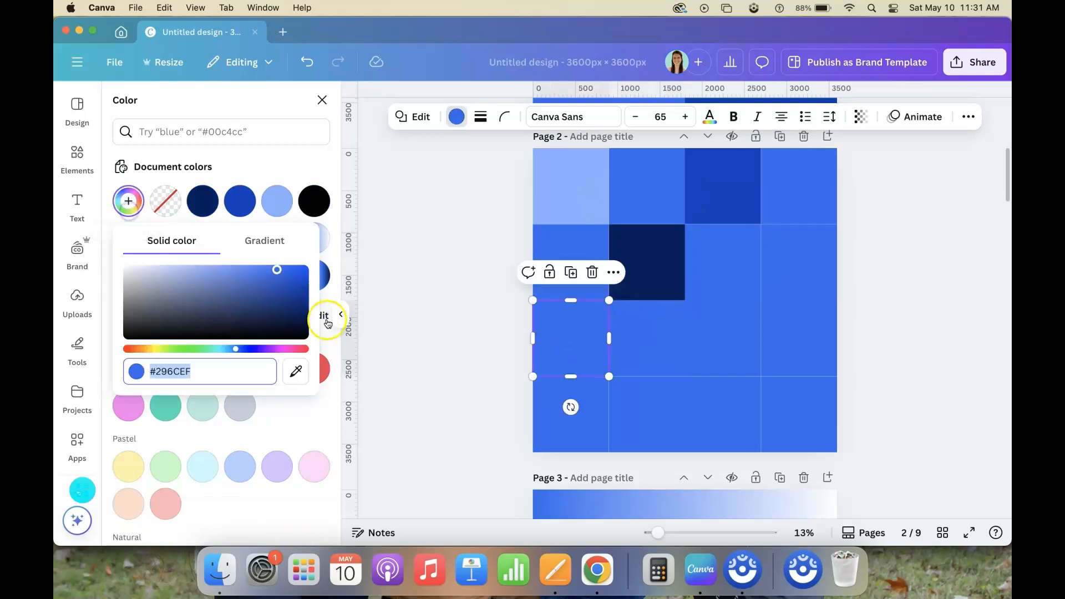
left_click(309, 321)
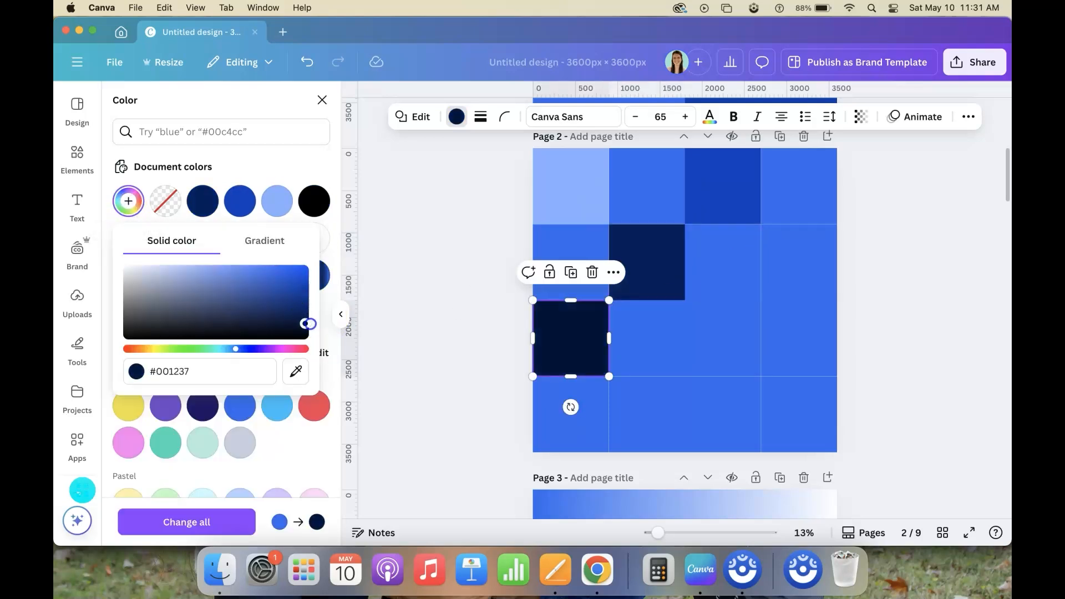
Fill the last square of the grid's second row with the light blue sampled from the grid's first square
left_click(808, 265)
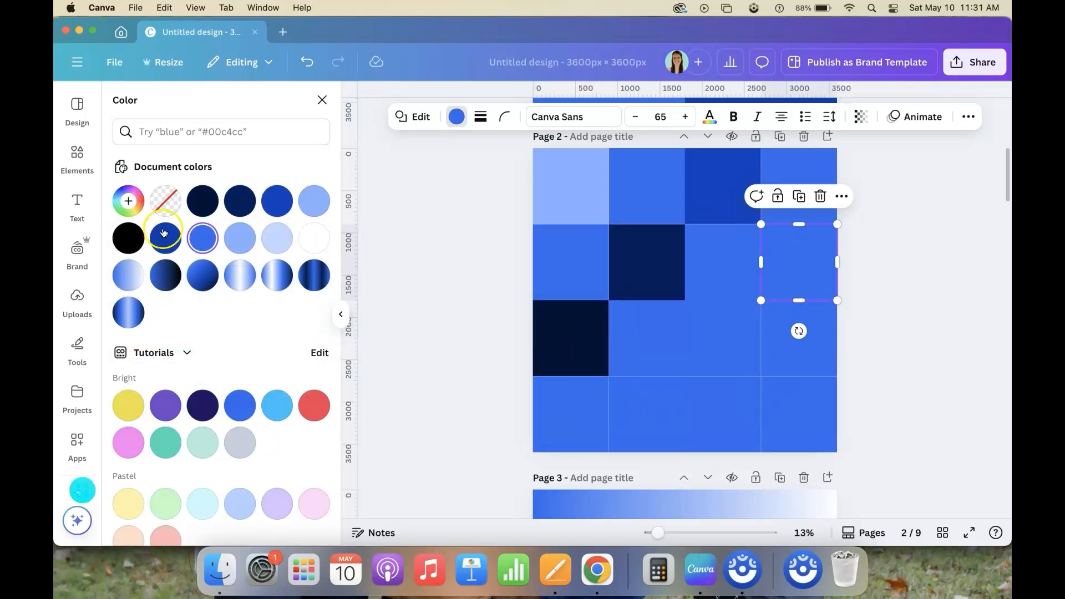
left_click(132, 201)
left_click(187, 267)
left_click_drag(187, 269, 215, 265)
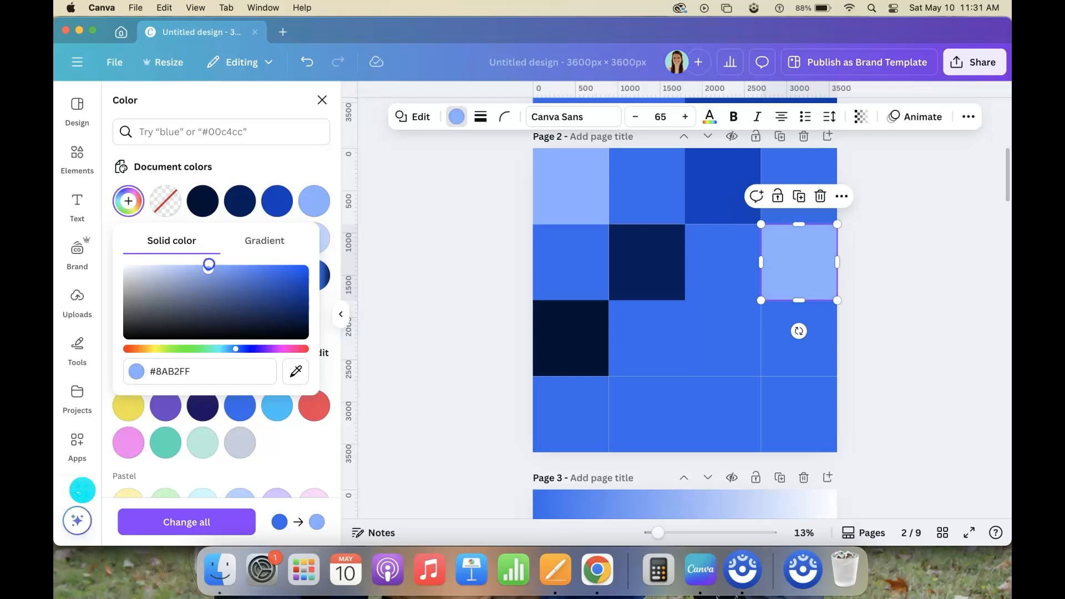
left_click(296, 372)
left_click(583, 180)
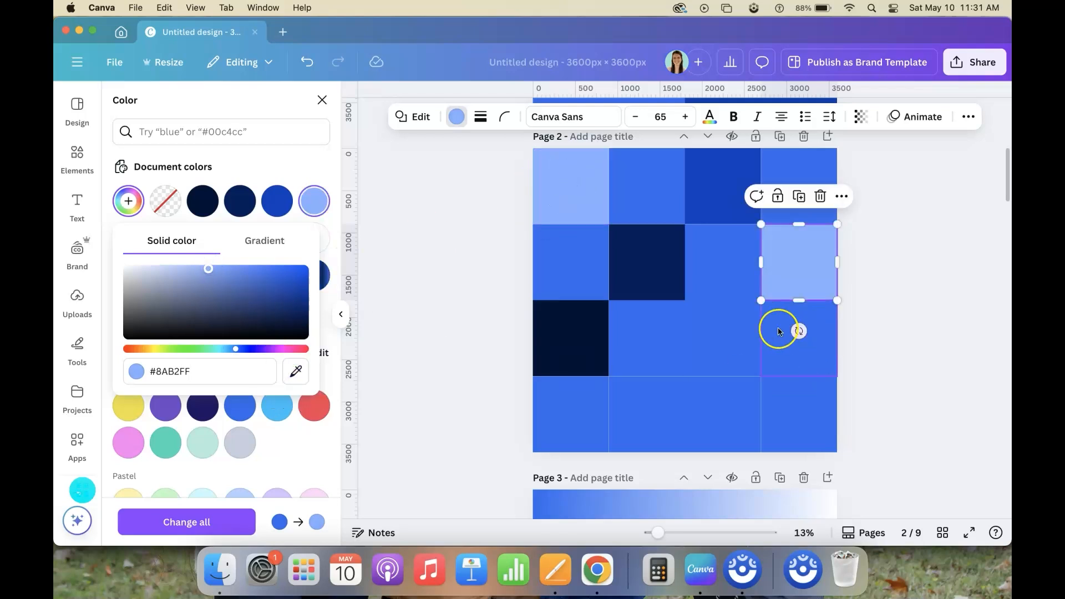
Fill the second row's last square with the pale blue document color and the third row's third square with light blue #87B0FF
left_click(741, 335)
left_click(281, 244)
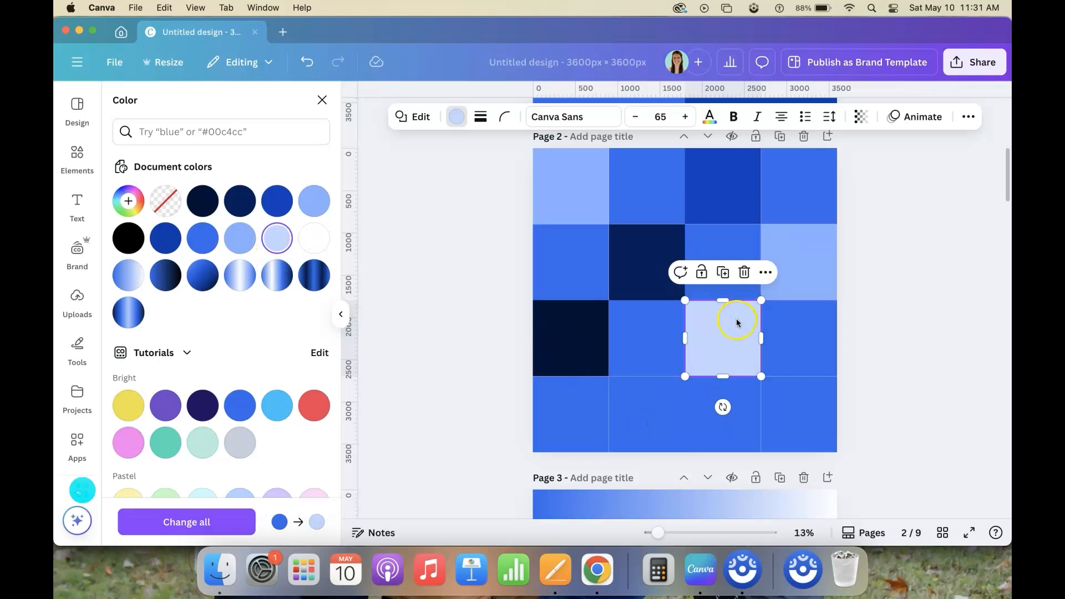
left_click(780, 257)
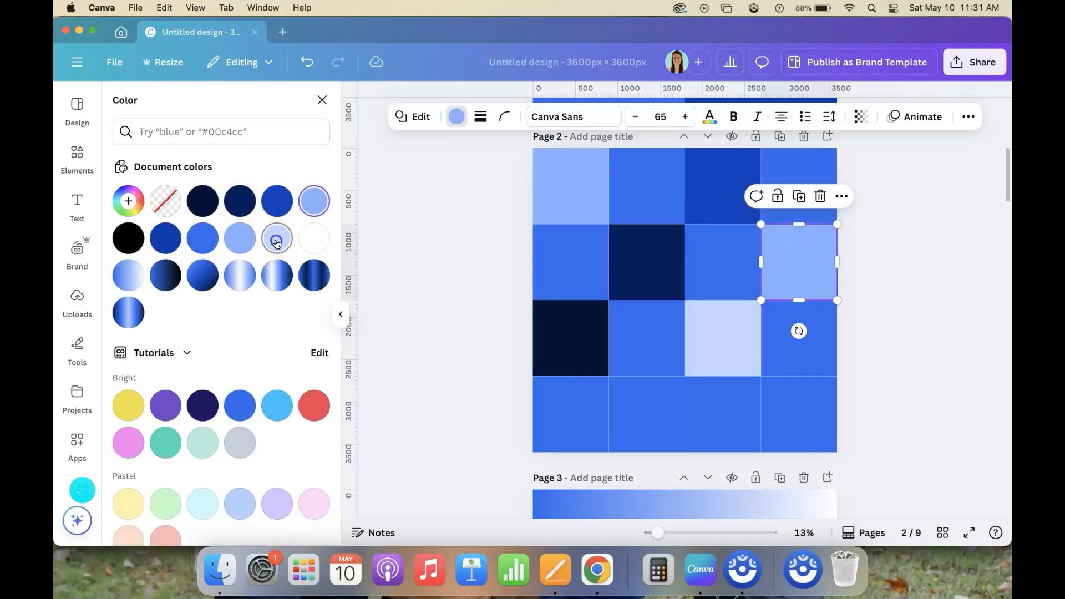
left_click(277, 238)
left_click(710, 325)
left_click(251, 236)
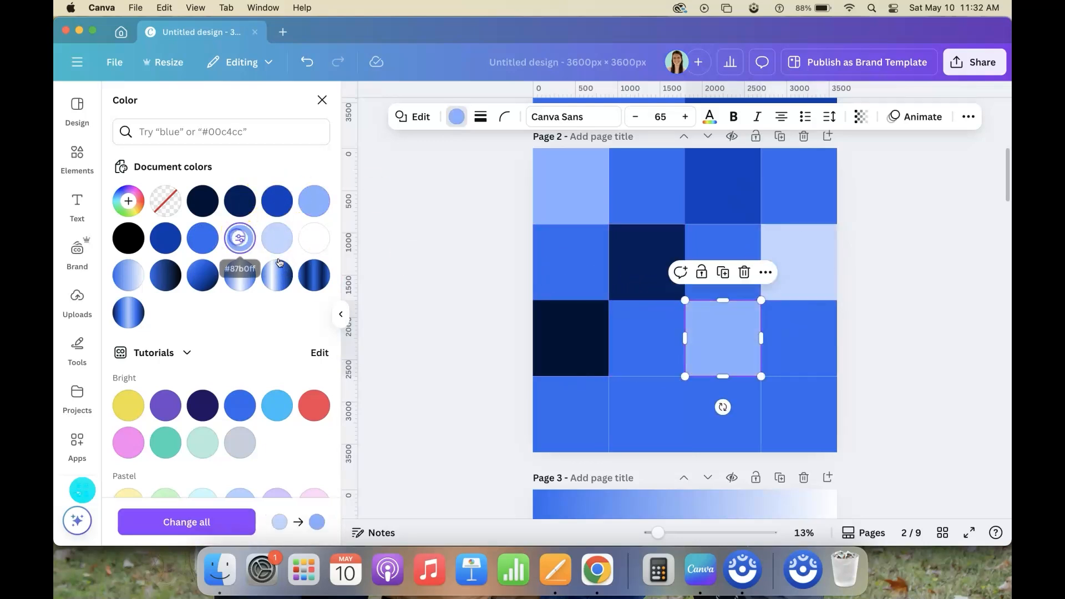
Fill the second square of the bottom row with light blue #76A4FF
left_click(637, 420)
left_click(204, 236)
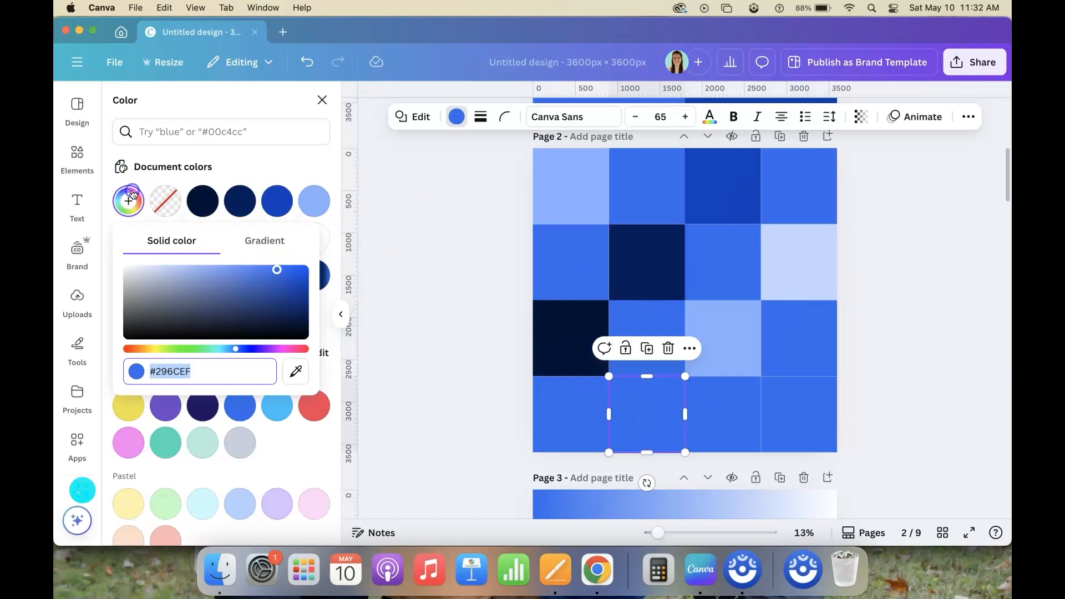
left_click(239, 268)
left_click_drag(240, 268, 226, 266)
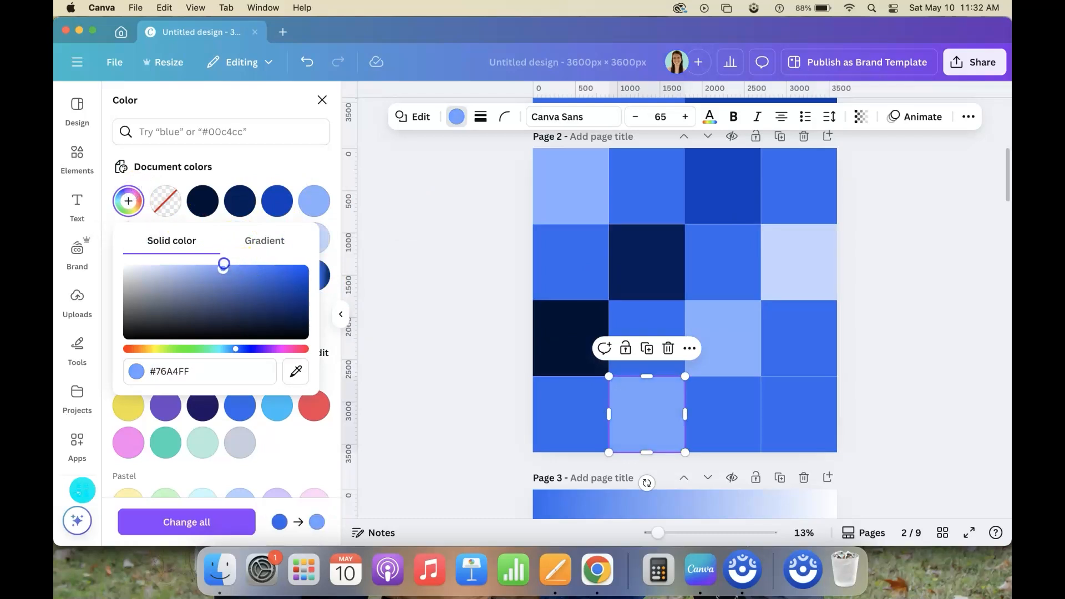
Lighten the third row's third square to #A4C3FF and the second row's last square to a very pale blue
left_click(729, 355)
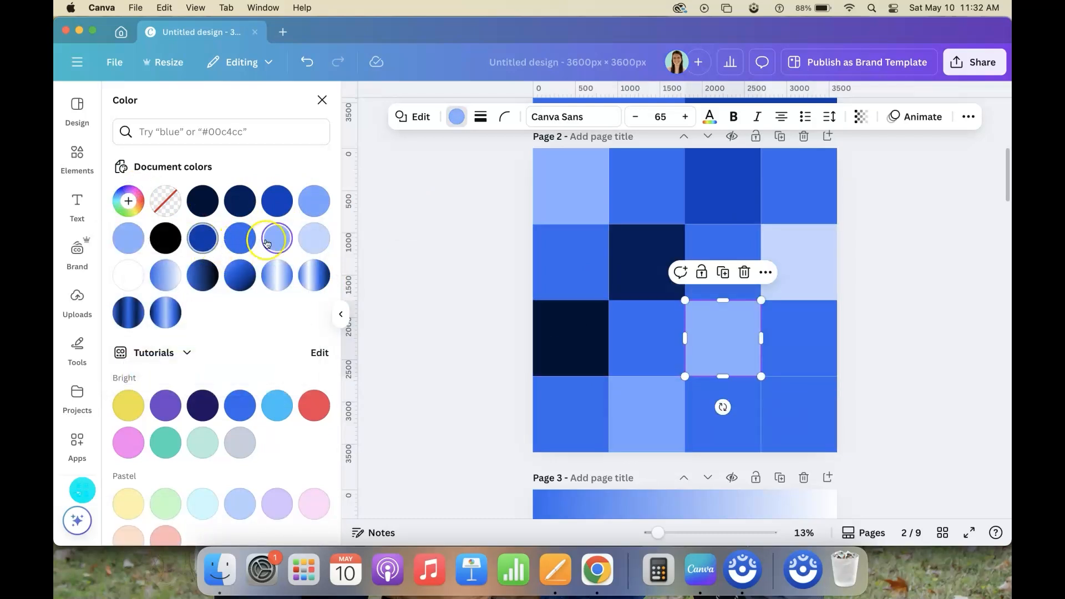
left_click(130, 202)
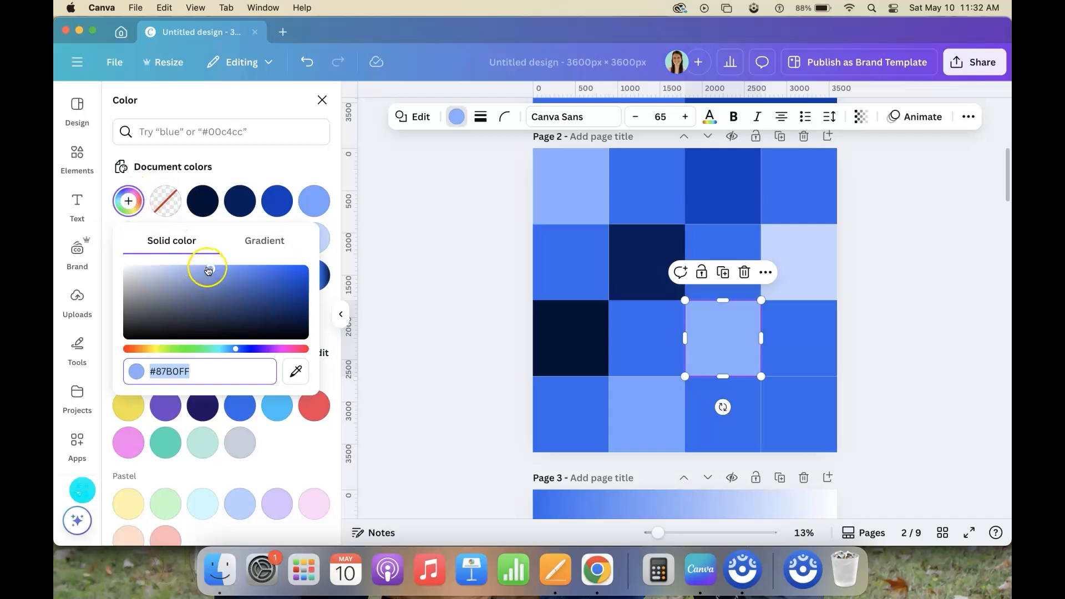
left_click_drag(208, 268, 212, 268)
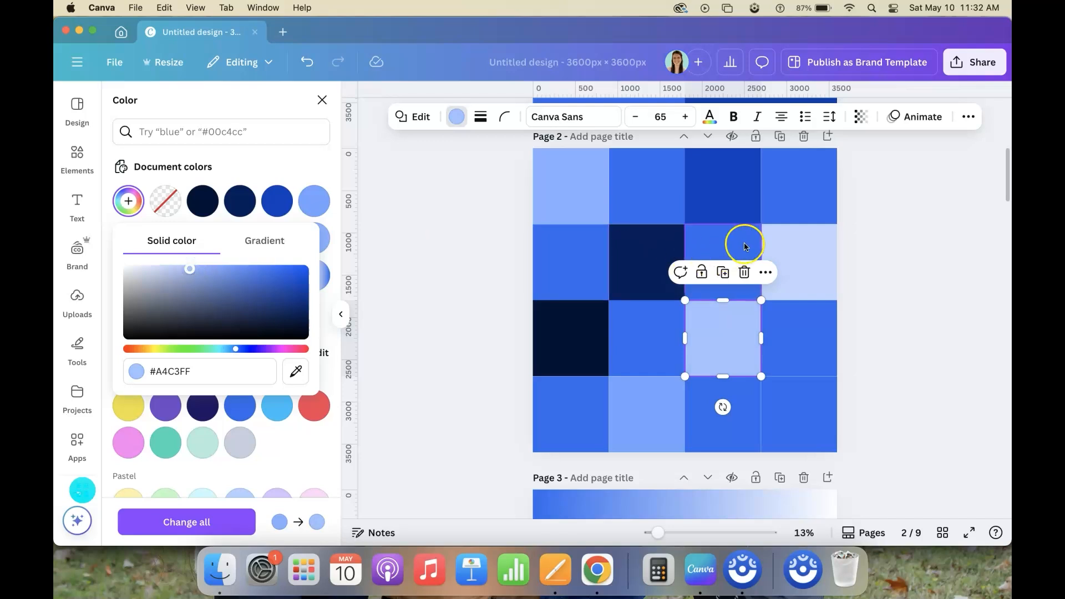
left_click(799, 255)
left_click(129, 202)
left_click_drag(171, 269, 149, 265)
Darken the third square of the top row to #003BAF
left_click(821, 433)
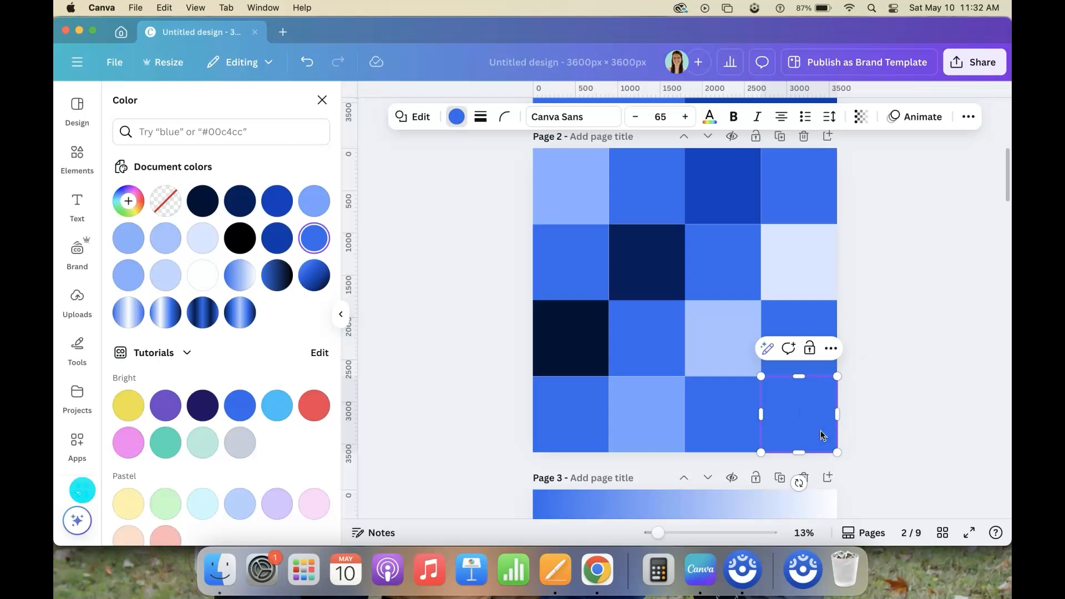
left_click(714, 194)
left_click(278, 201)
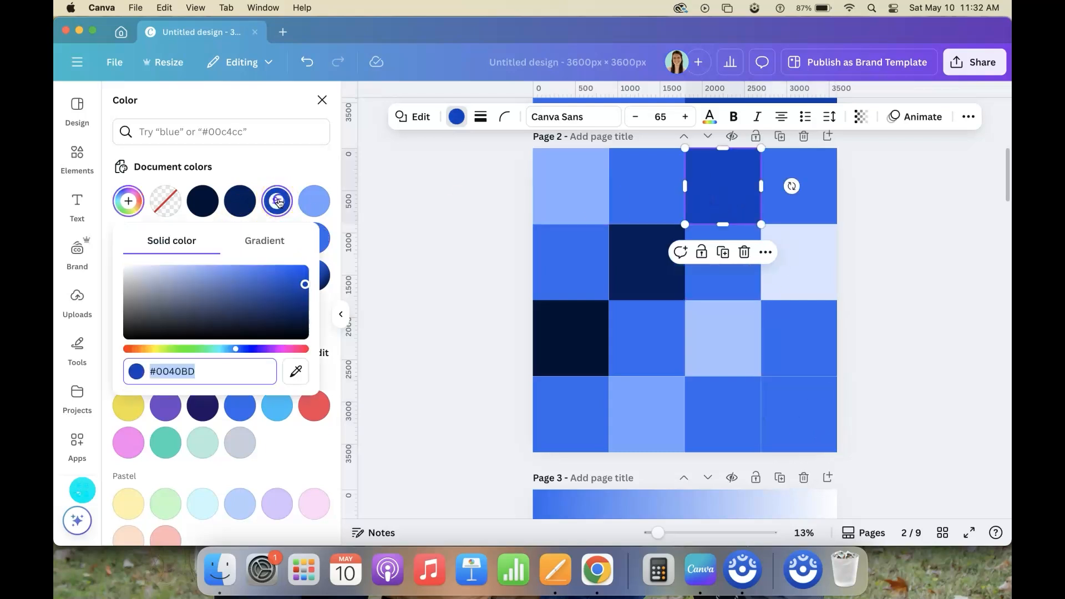
left_click_drag(294, 286, 306, 290)
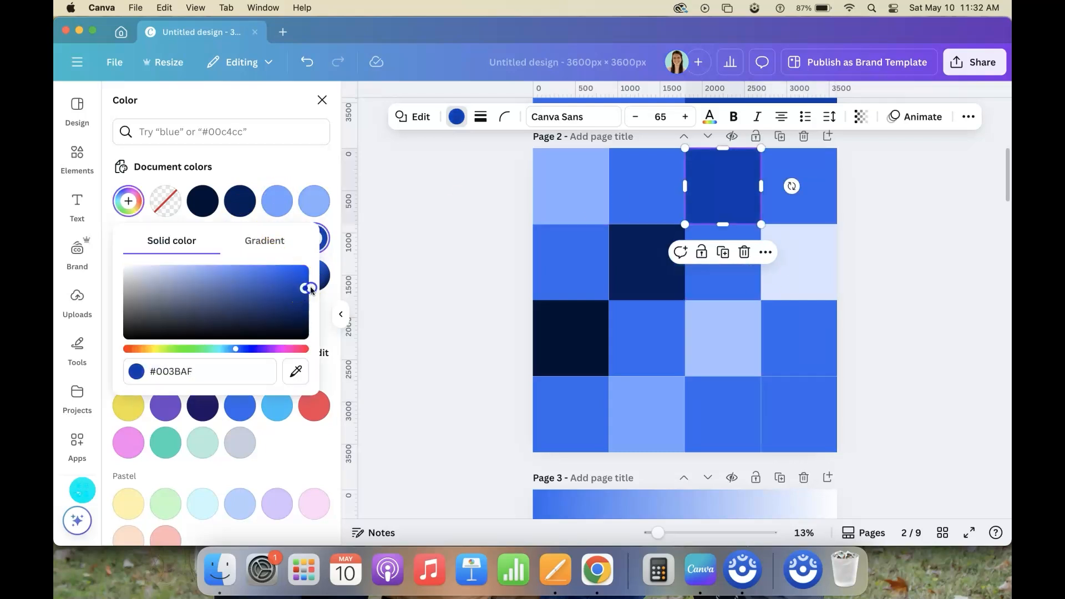
left_click(827, 435)
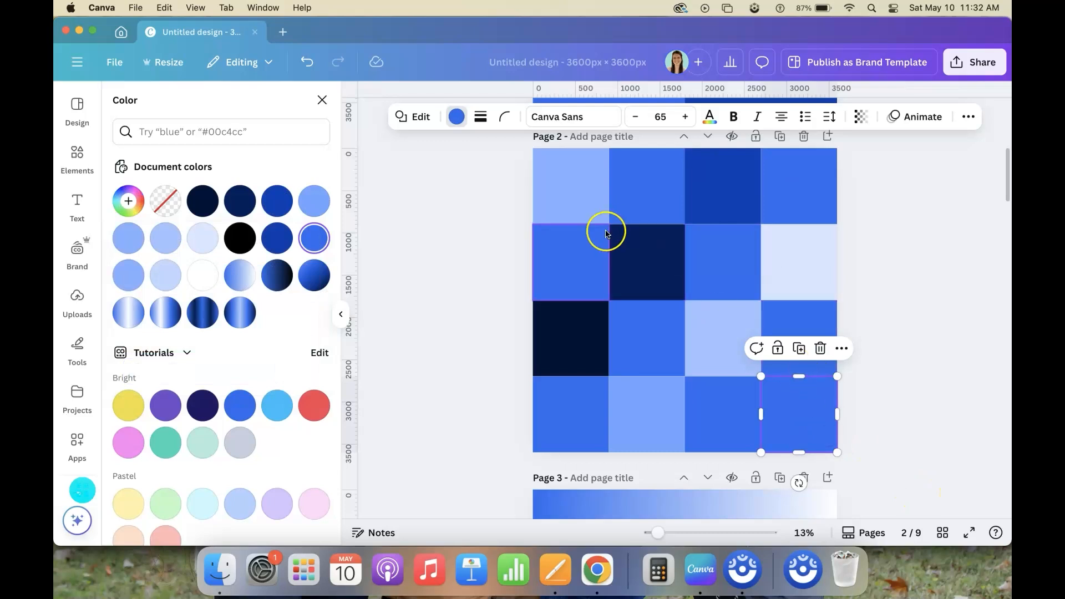
Match the third square of the third row to the light blue sampled from the grid's first square
left_click(544, 166)
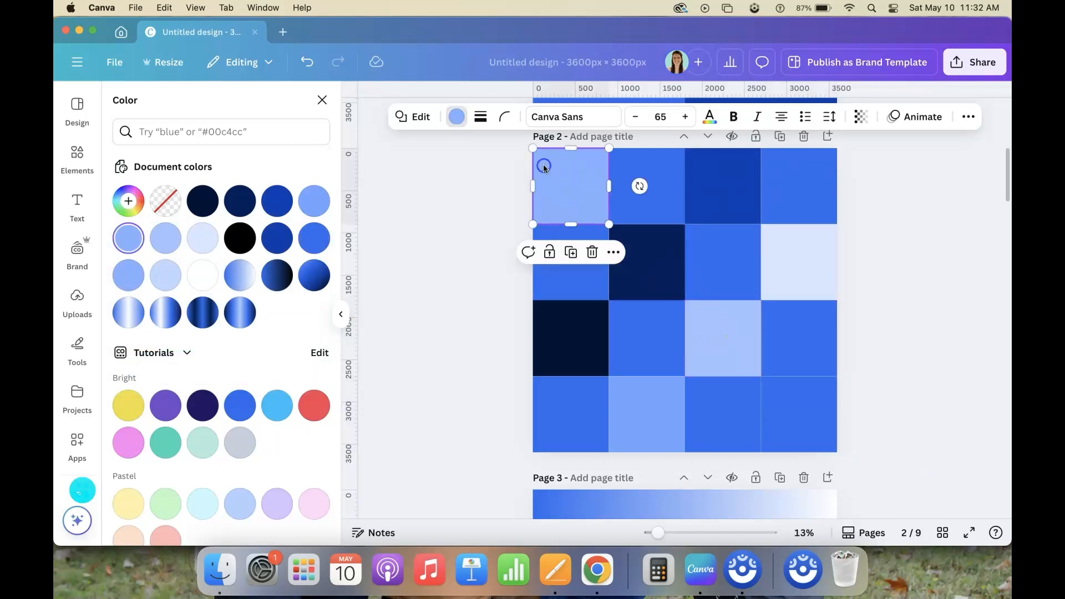
left_click(738, 354)
left_click(128, 201)
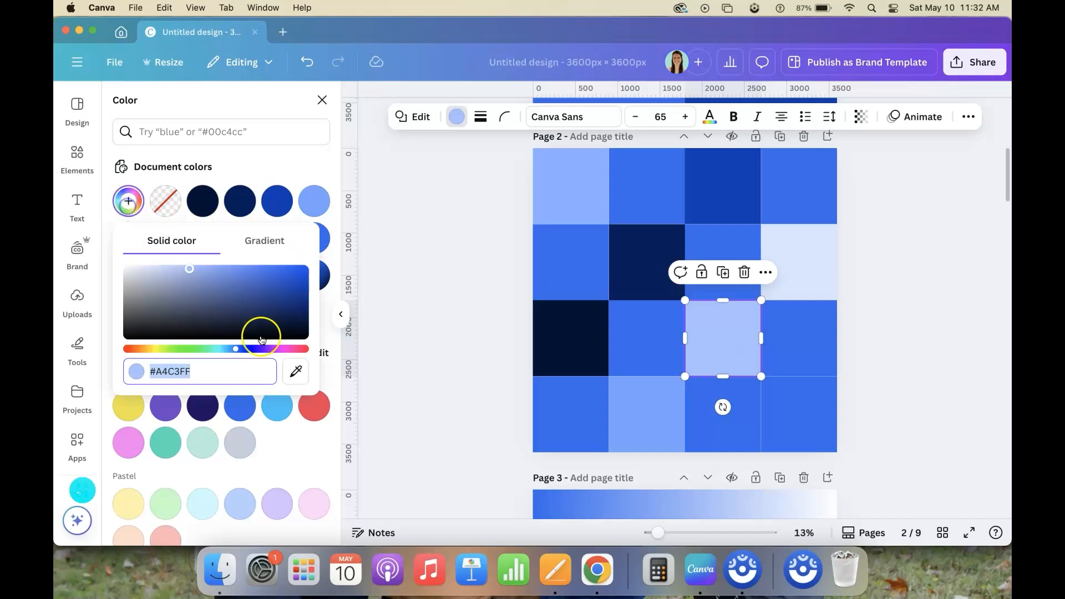
left_click(296, 372)
left_click(564, 198)
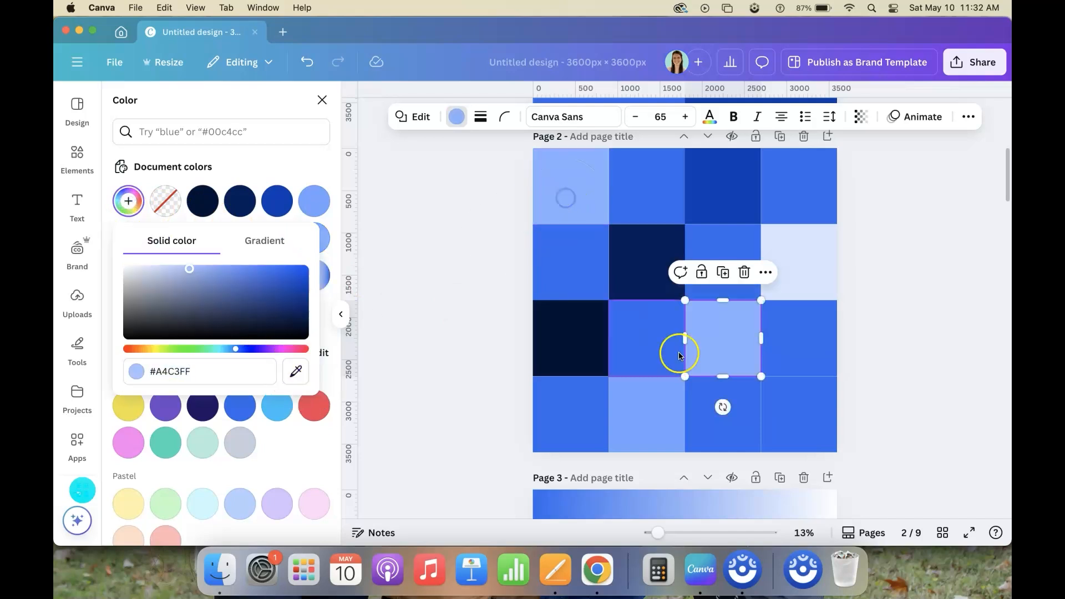
Change the second square of the bottom row to medium light blue #6498FD
left_click(649, 410)
left_click(128, 201)
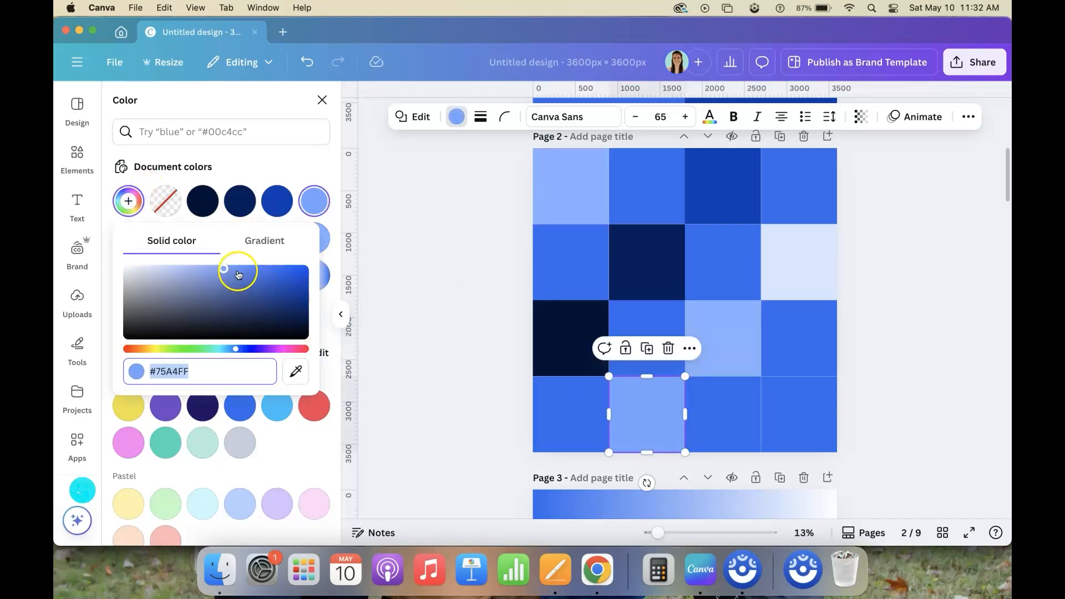
left_click_drag(239, 275, 233, 267)
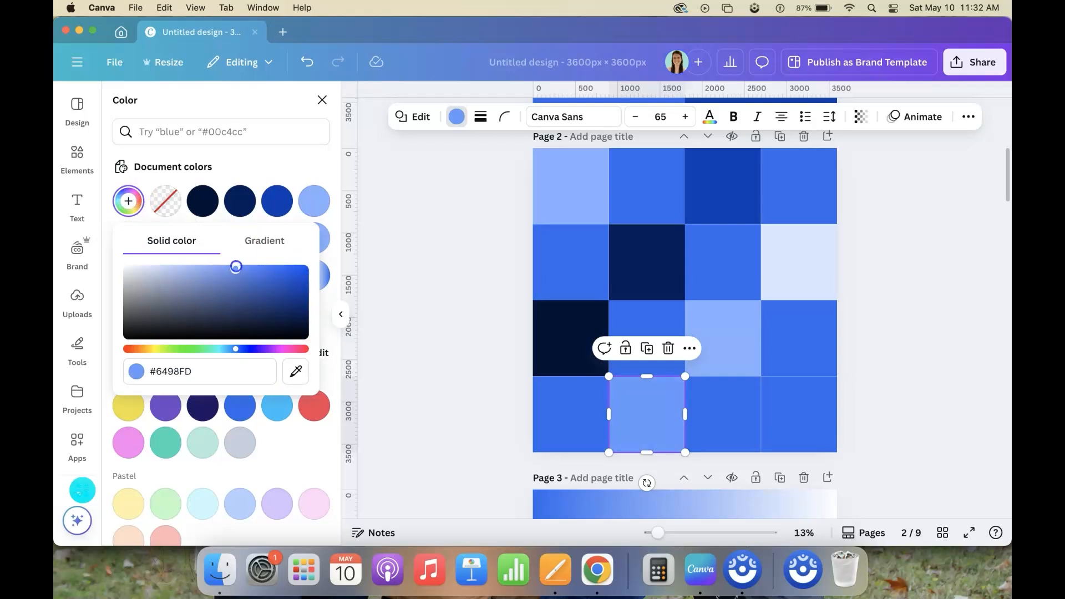
Fill the last square of the bottom row with the light blue sampled from the grid's first square
left_click(787, 398)
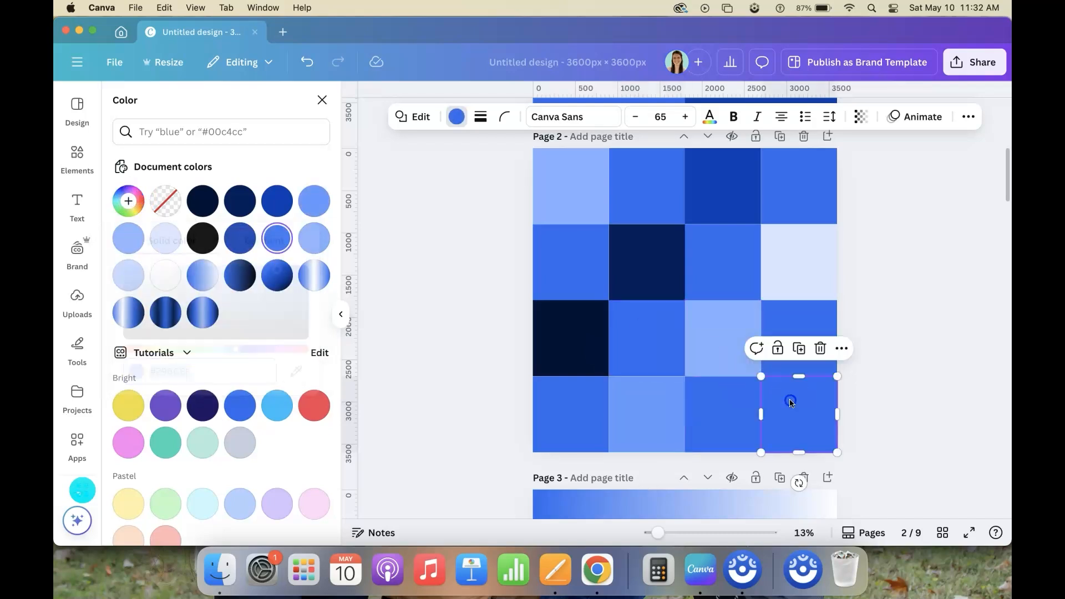
left_click(139, 203)
left_click(295, 371)
left_click(570, 180)
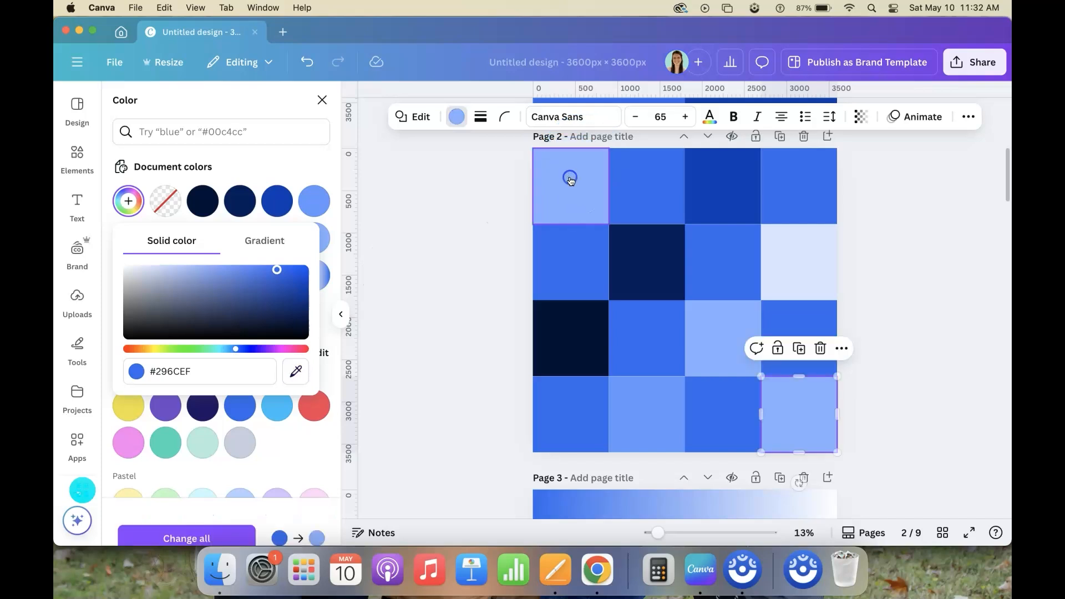
Refill the bottom row's last square with navy sampled from the second row's second square and show all pages as thumbnails
left_click(295, 371)
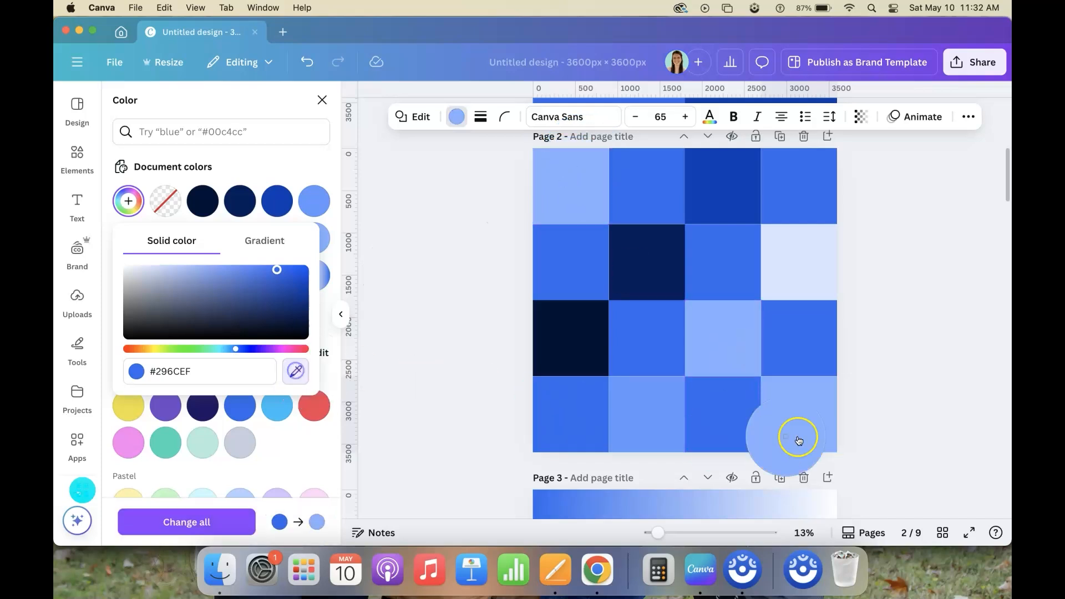
left_click(636, 285)
left_click(465, 392)
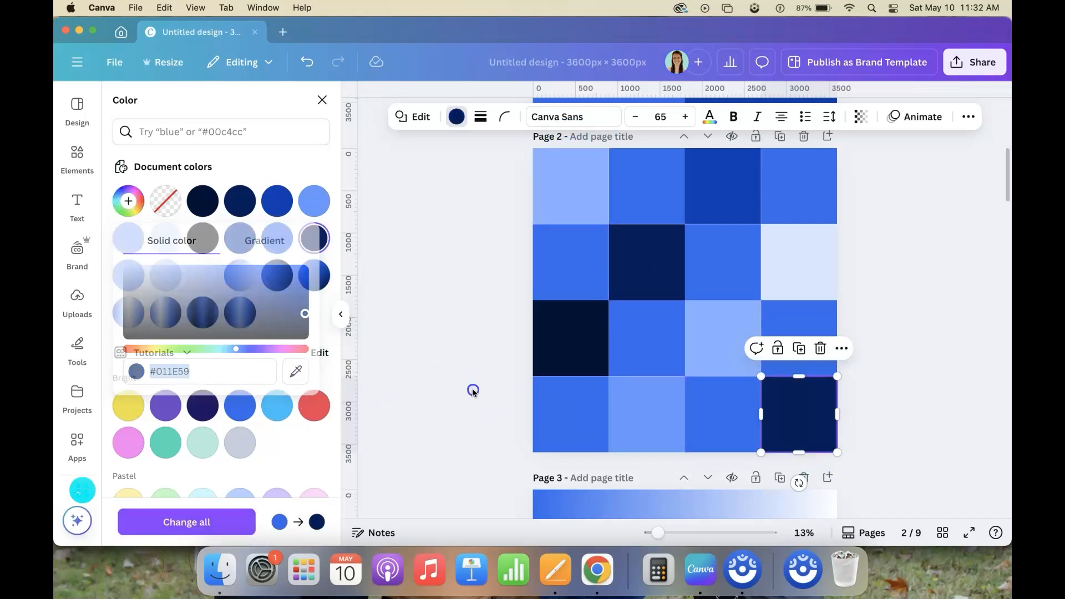
left_click(943, 533)
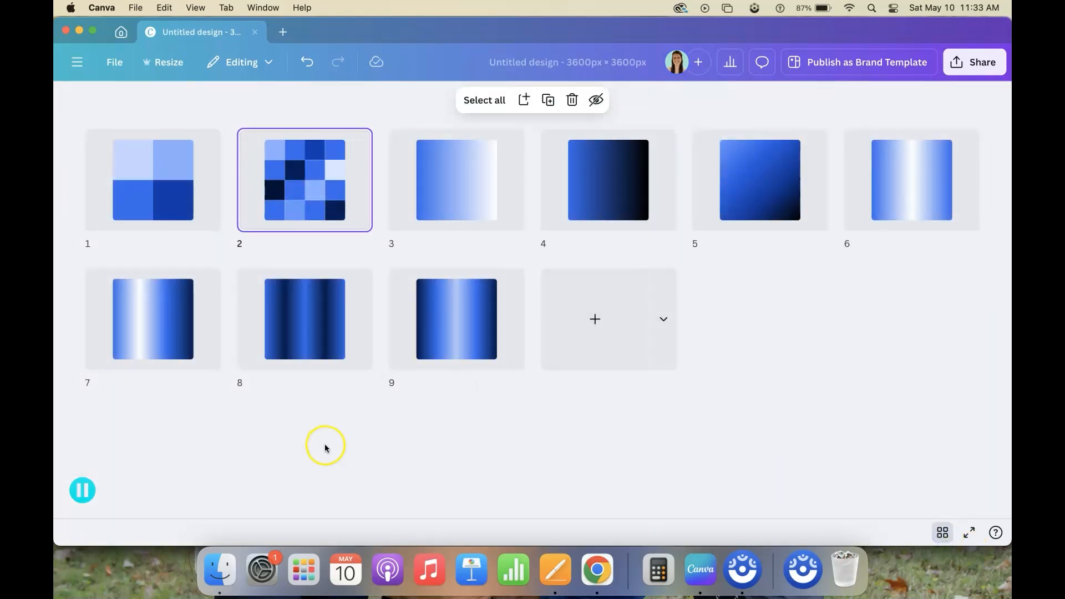
Reopen page 2 and lighten the second square of the second row to dark blue #03328F
double_click(308, 159)
left_click(653, 258)
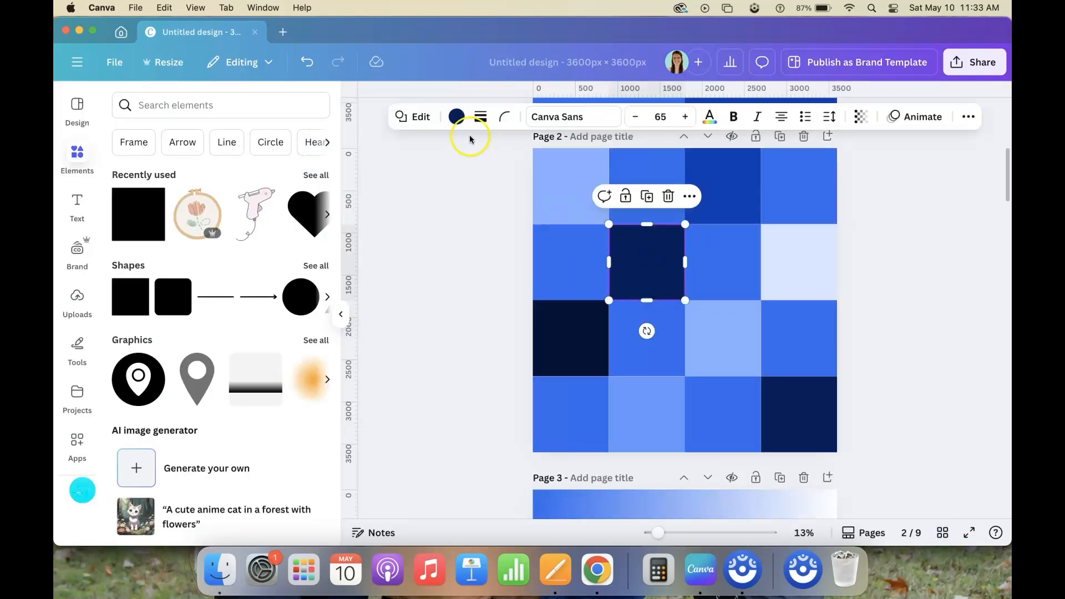
left_click(456, 118)
left_click(128, 201)
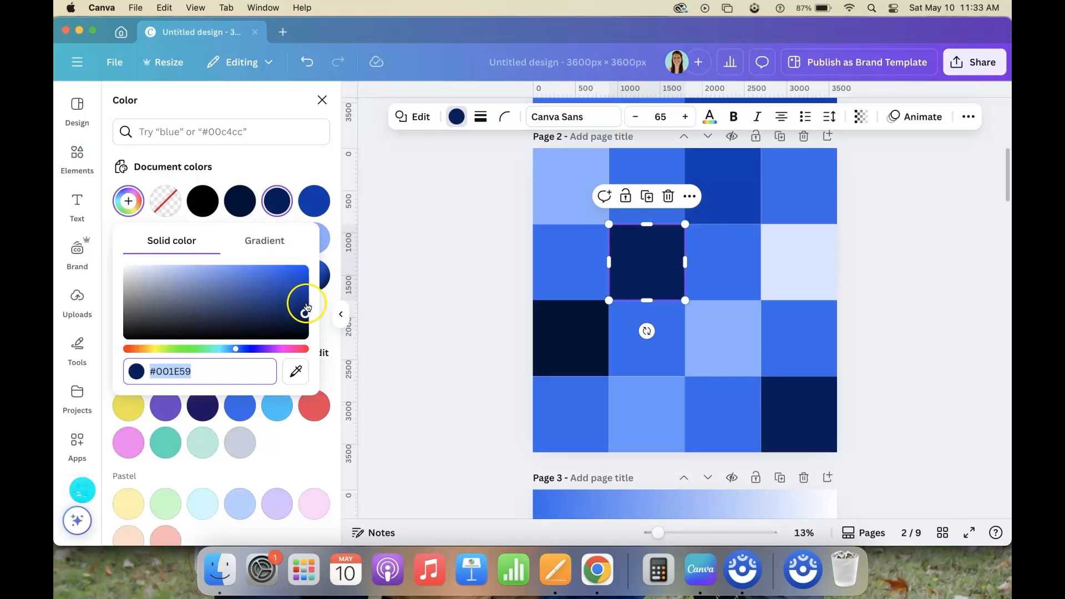
left_click_drag(307, 307, 305, 303)
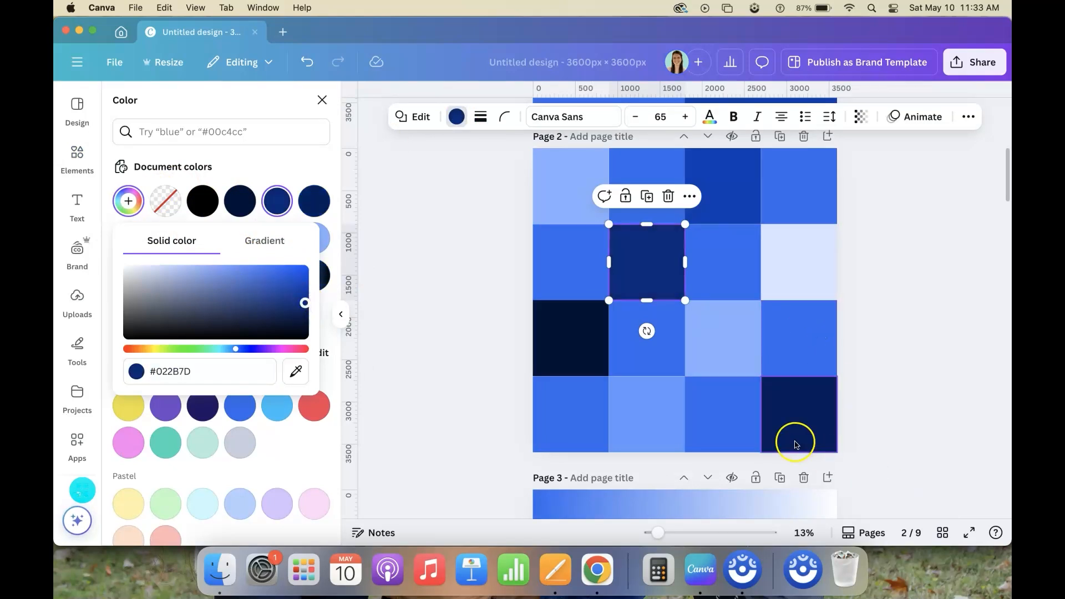
left_click(816, 422)
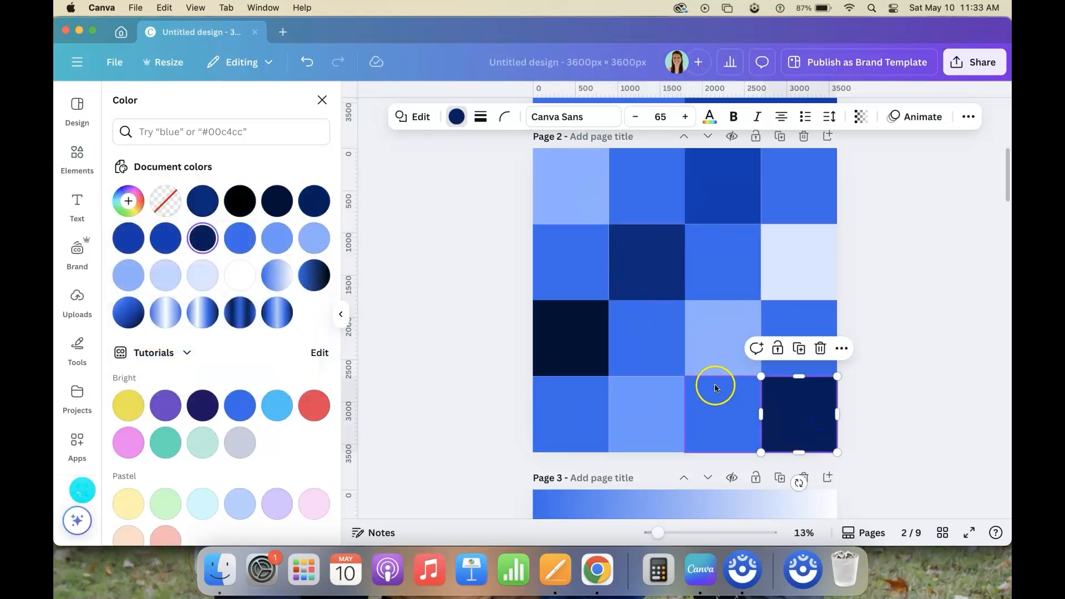
left_click(665, 246)
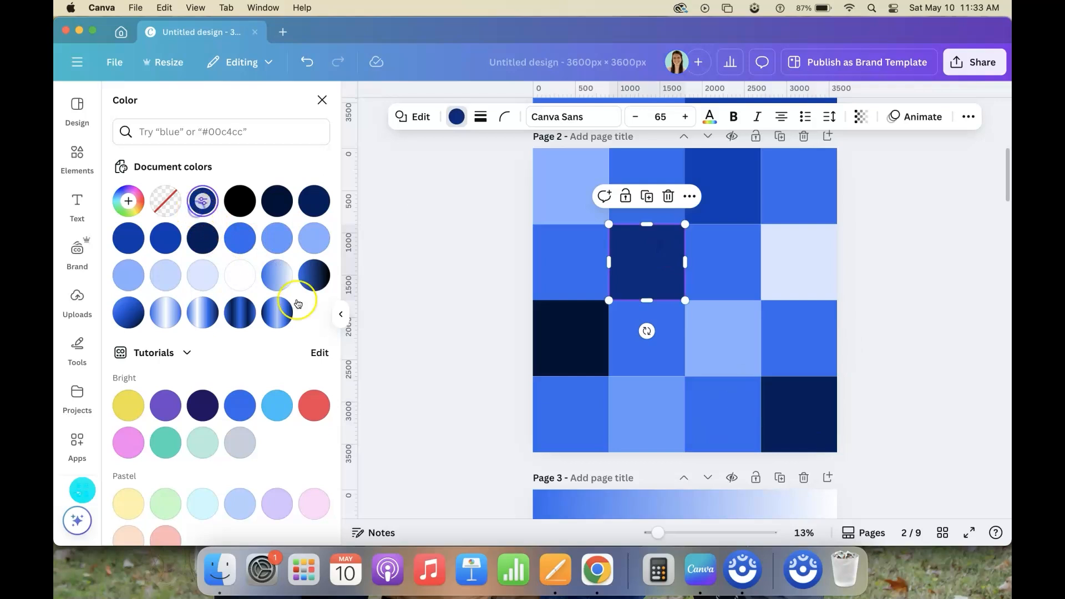
left_click(202, 203)
left_click_drag(306, 302, 306, 297)
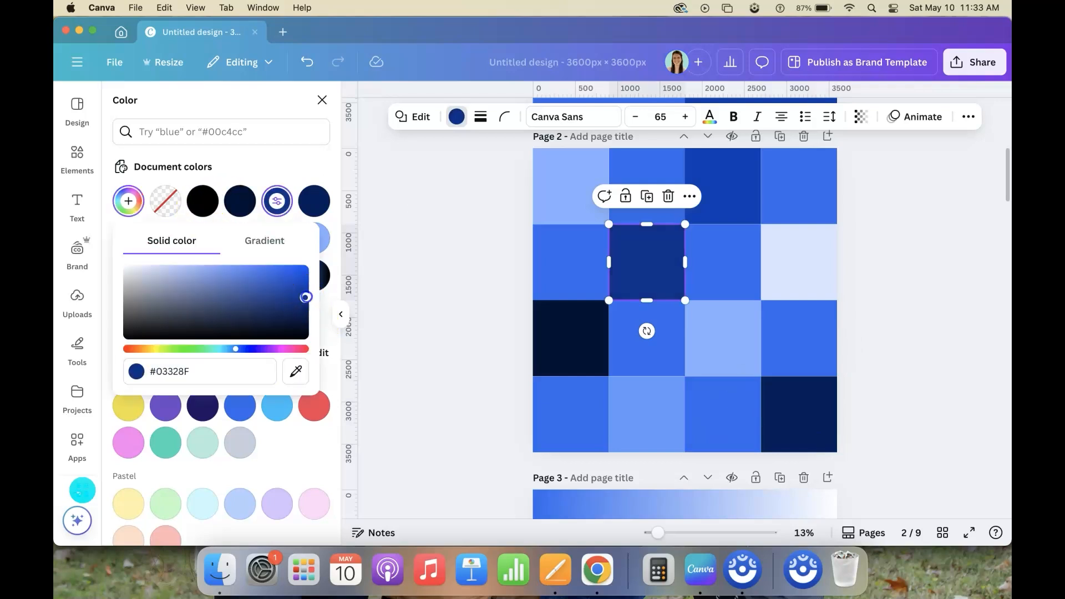
left_click(799, 433)
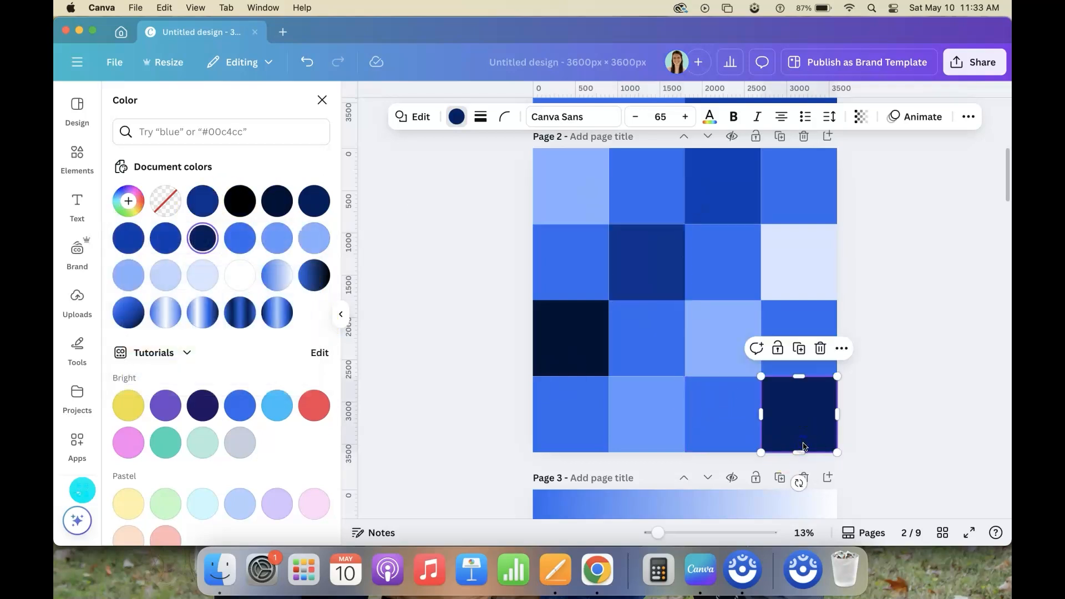
left_click(647, 235)
Brighten the third square of the top row to blue #0040BD
left_click(707, 194)
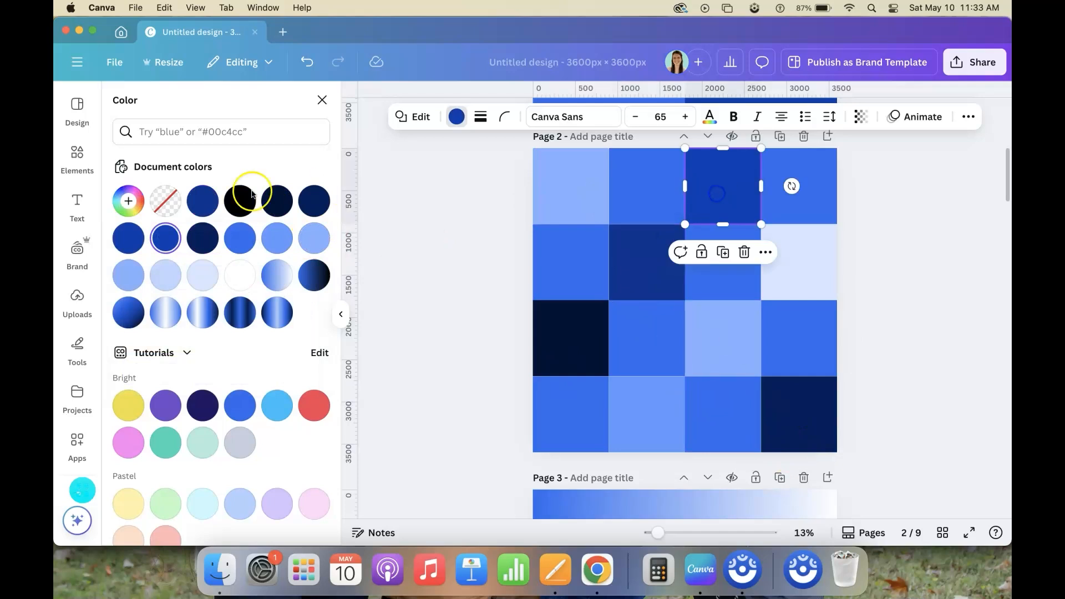
left_click(139, 209)
left_click_drag(183, 293, 305, 281)
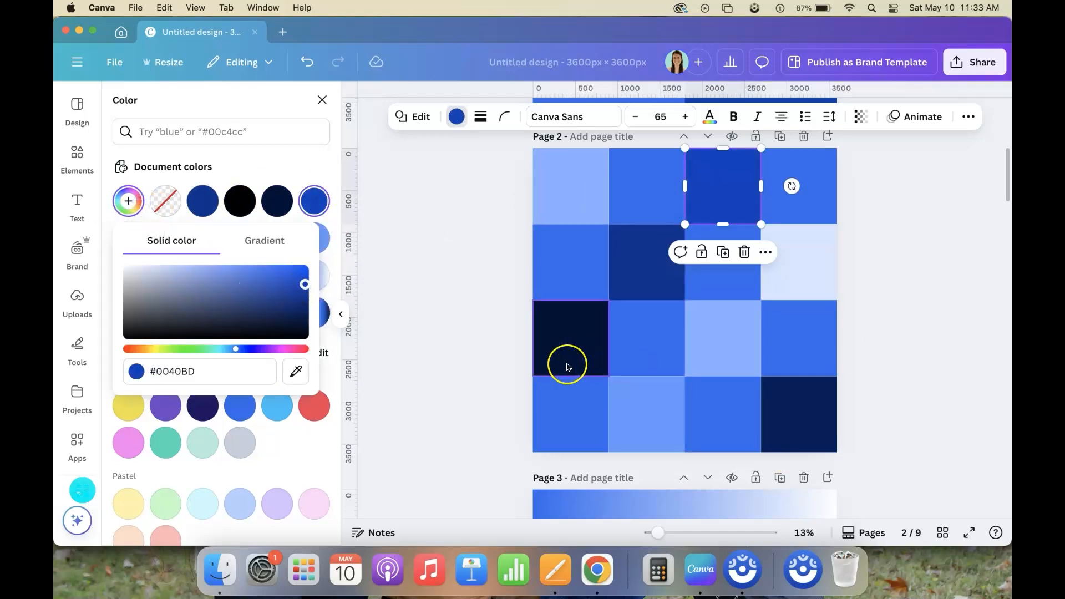
Lighten the first square of the third row to dark blue #012570
left_click(567, 362)
left_click(121, 207)
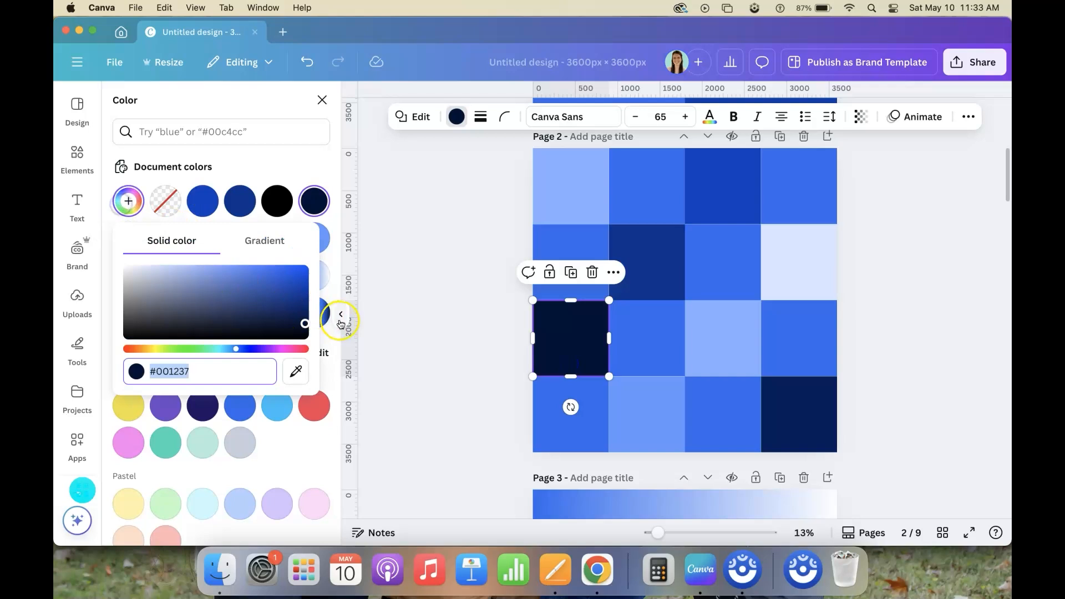
left_click(306, 313)
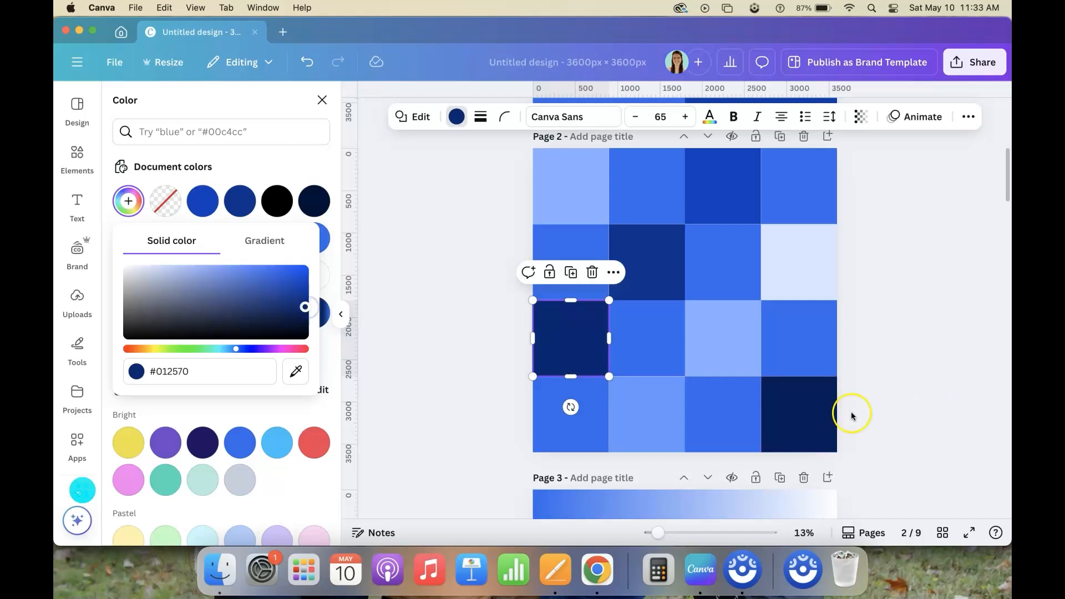
Match the bottom row's last square to the dark blue of the second row's second square and show the page overview
left_click(804, 424)
left_click(129, 201)
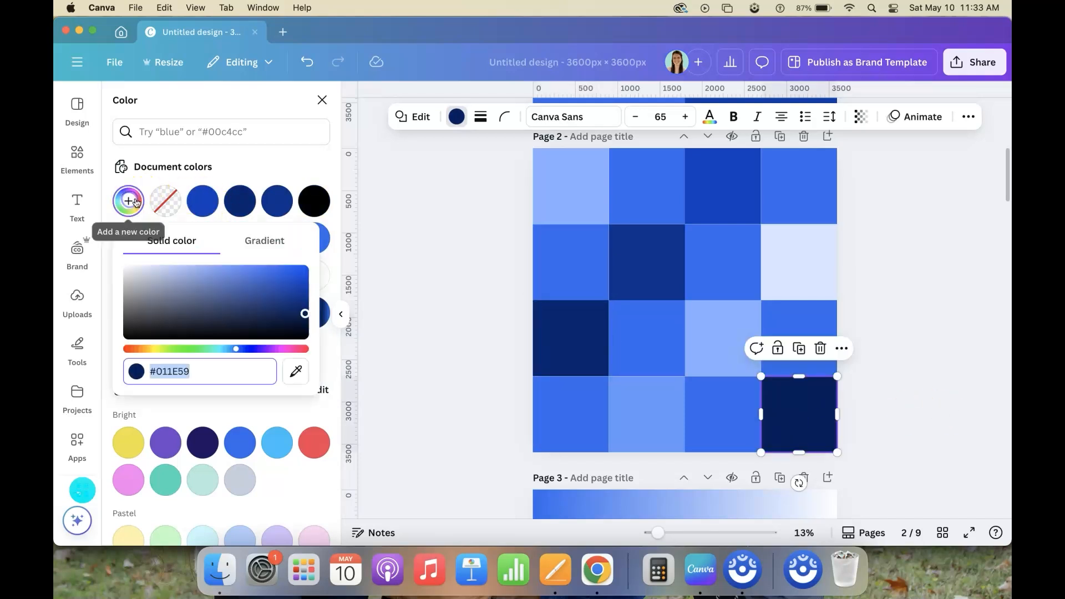
left_click(296, 371)
left_click(651, 278)
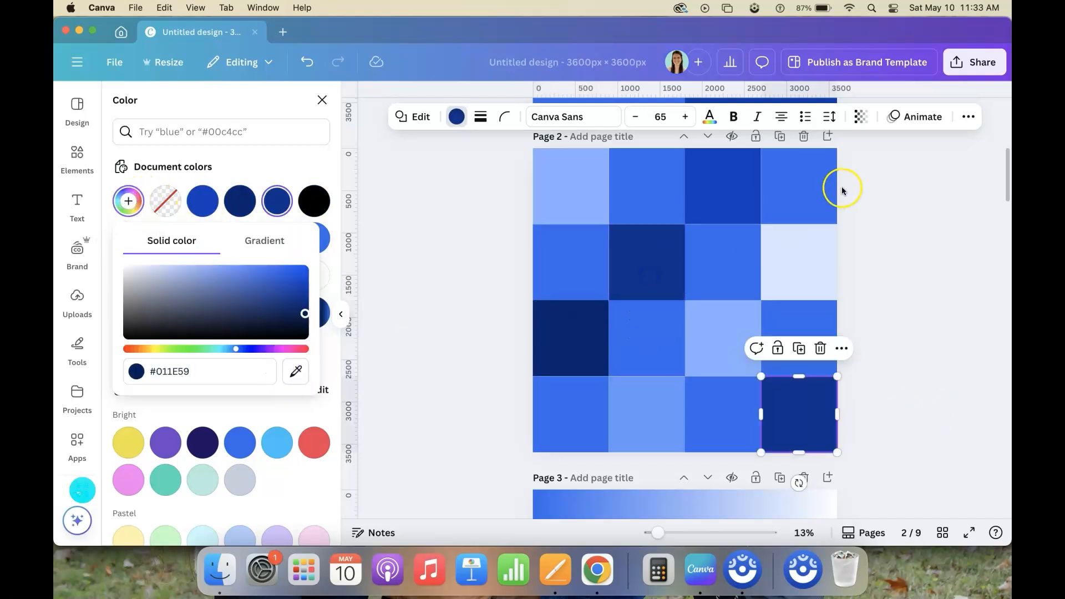
left_click(943, 533)
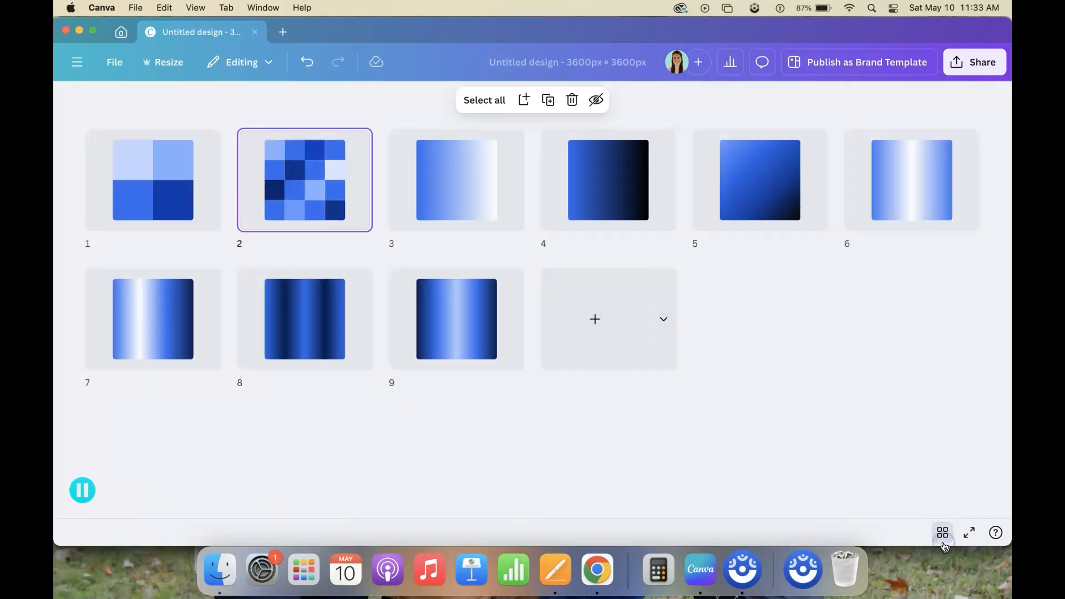